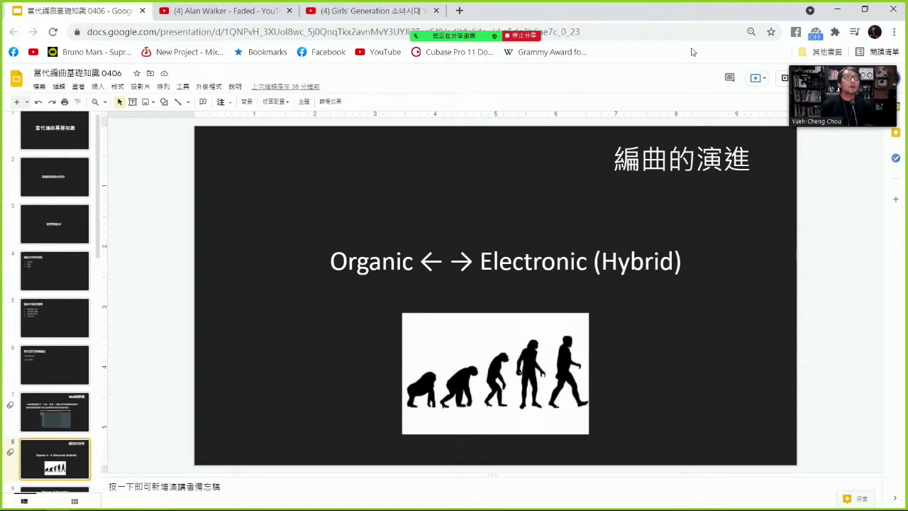
# Switch to Cubase, search the HALion Sonic SE programs for "hit" and load [GM 056] Orchestra Hit into slot 1
pyautogui.hotkey('alt', 'Tab')
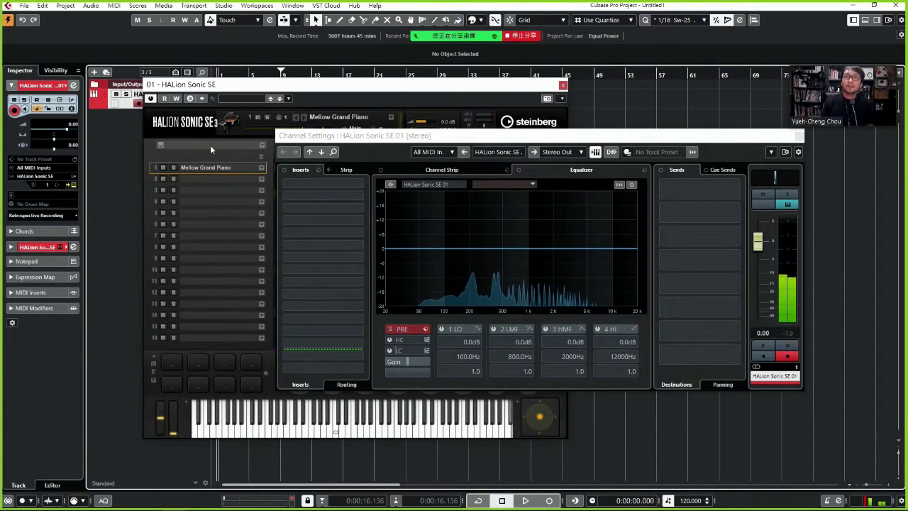
pyautogui.click(262, 167)
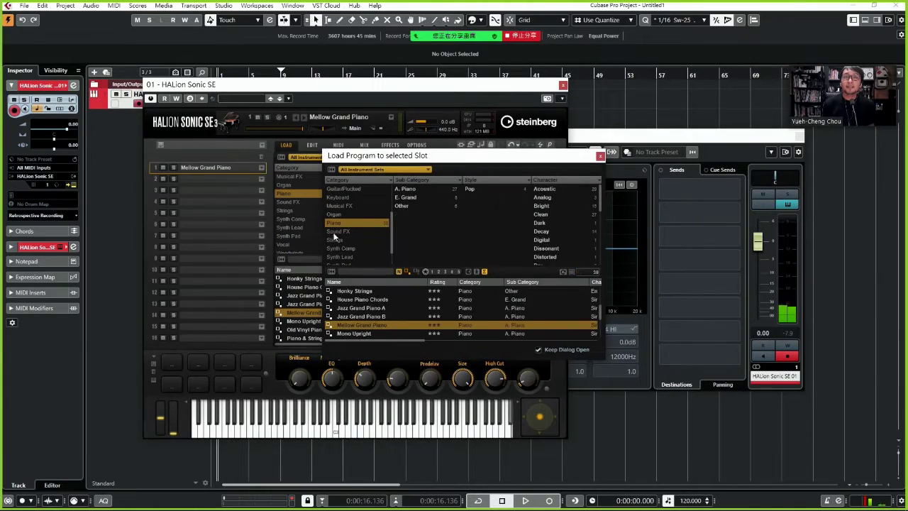
pyautogui.click(366, 273)
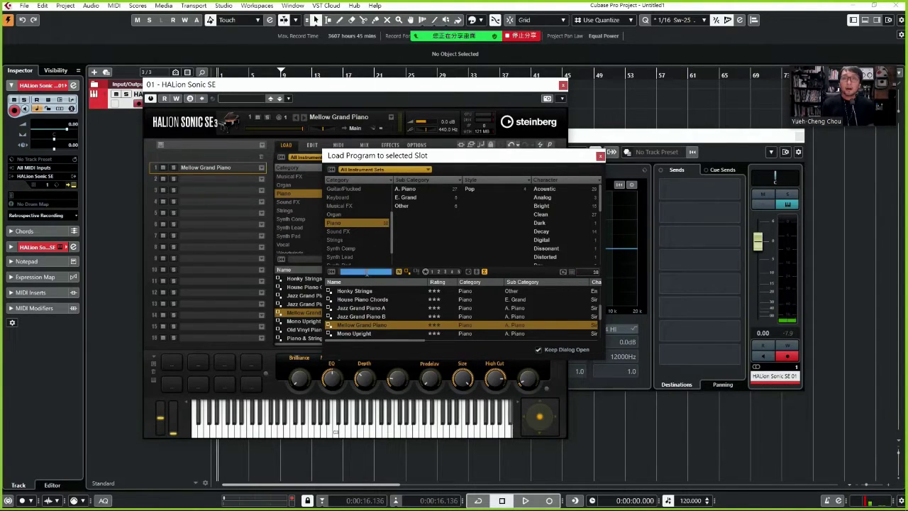
pyautogui.write('hi')
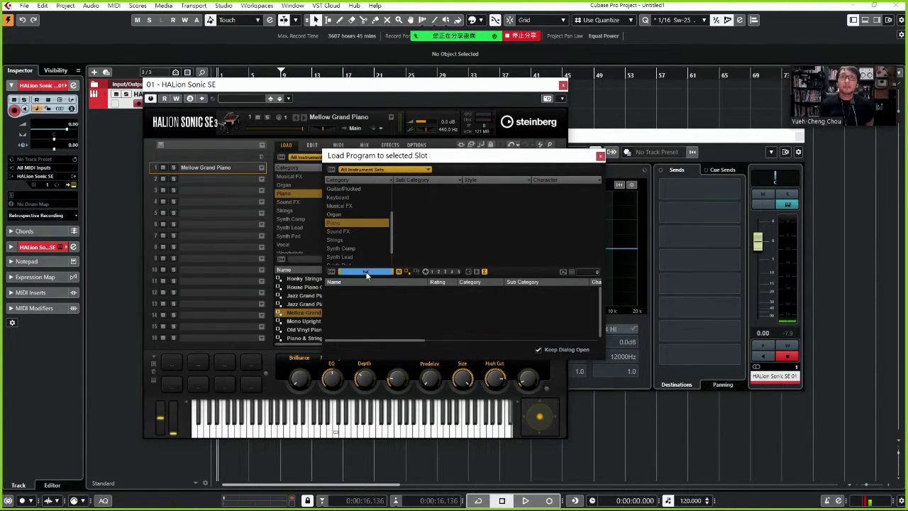
pyautogui.write('t')
pyautogui.press('Return')
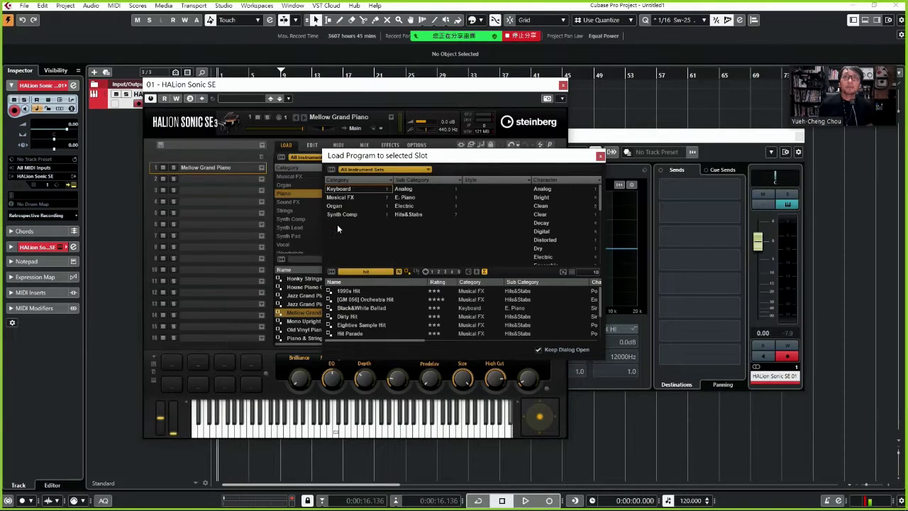
pyautogui.click(371, 300)
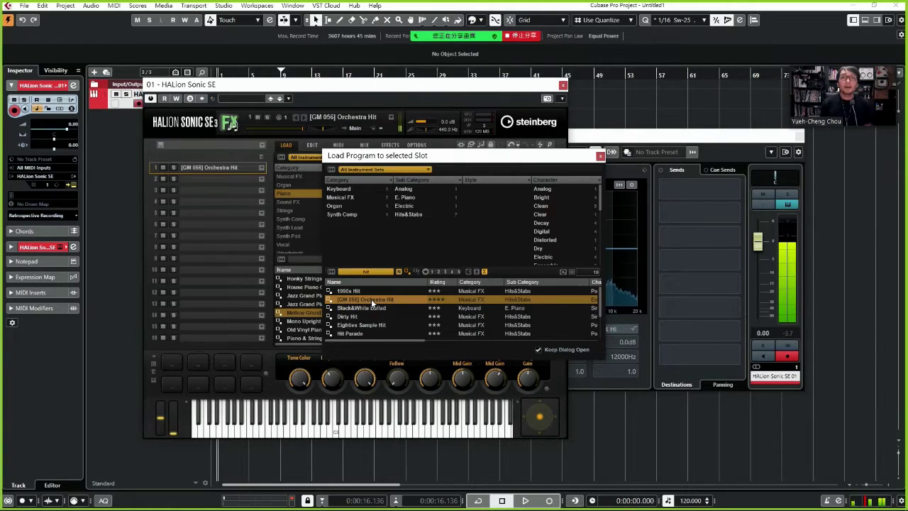
# Clear the program search, filter by the Piano category and load Mellow Grand Piano into slot 1
pyautogui.click(365, 272)
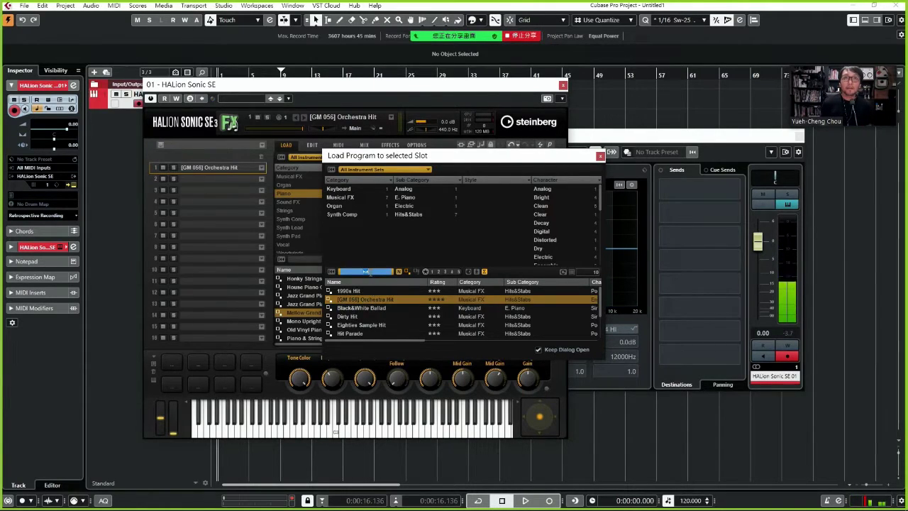
pyautogui.press('BackSpace')
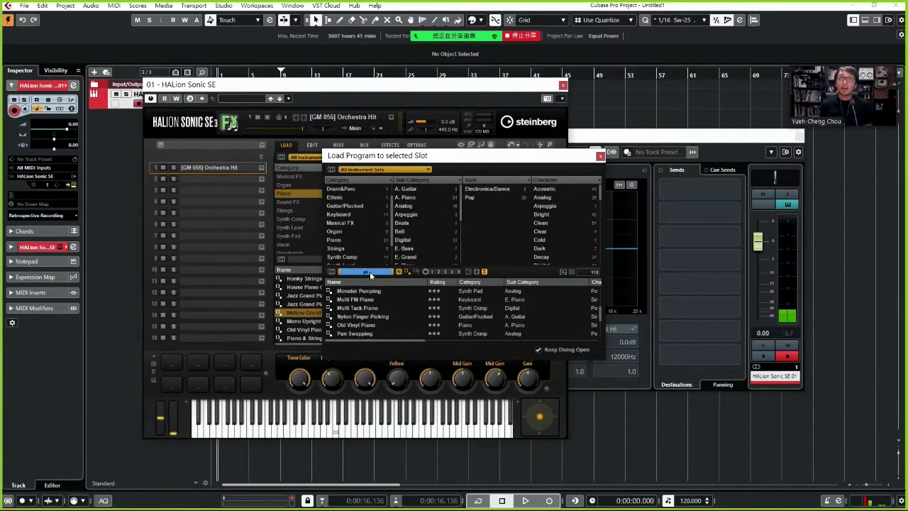
pyautogui.click(344, 240)
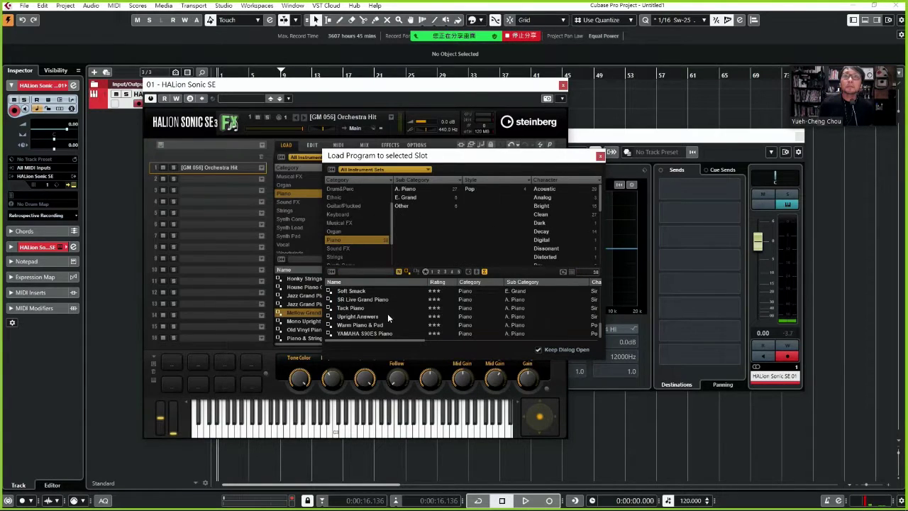
pyautogui.scroll(-1, 374, 318)
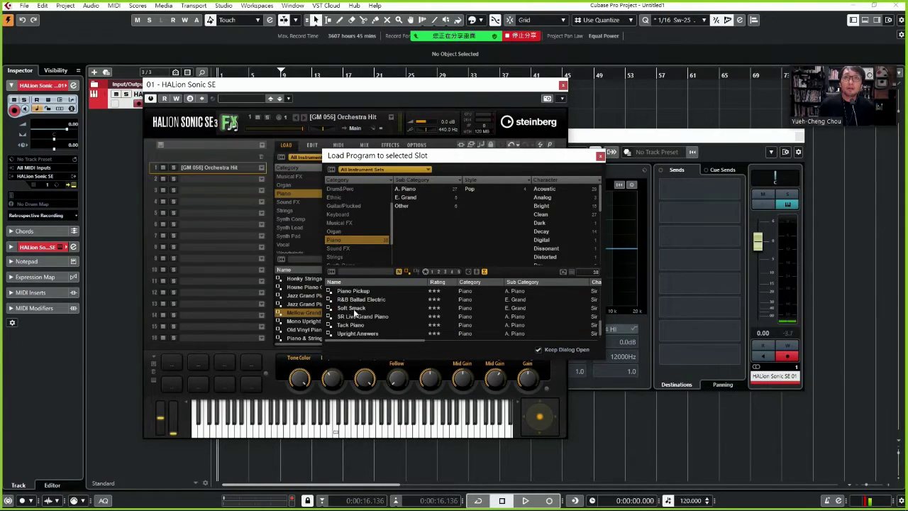
pyautogui.scroll(2, 366, 316)
pyautogui.scroll(7, 365, 314)
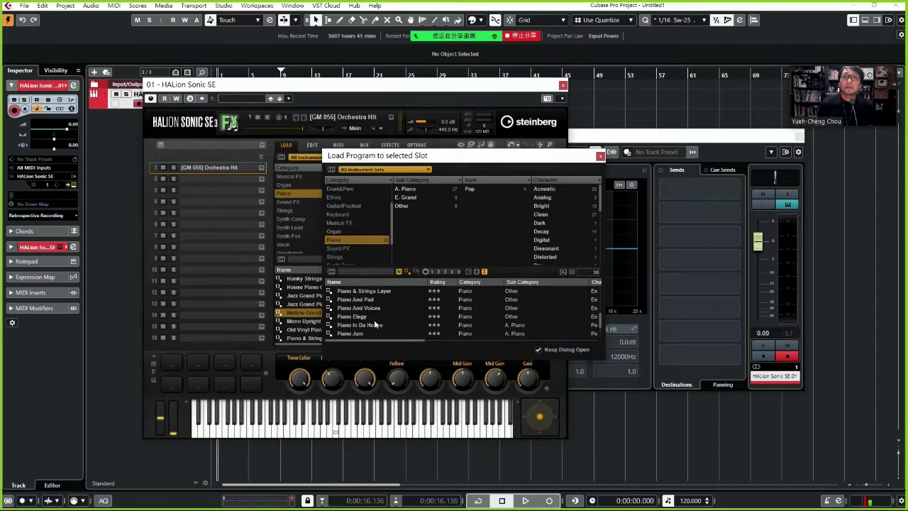
pyautogui.scroll(3, 374, 323)
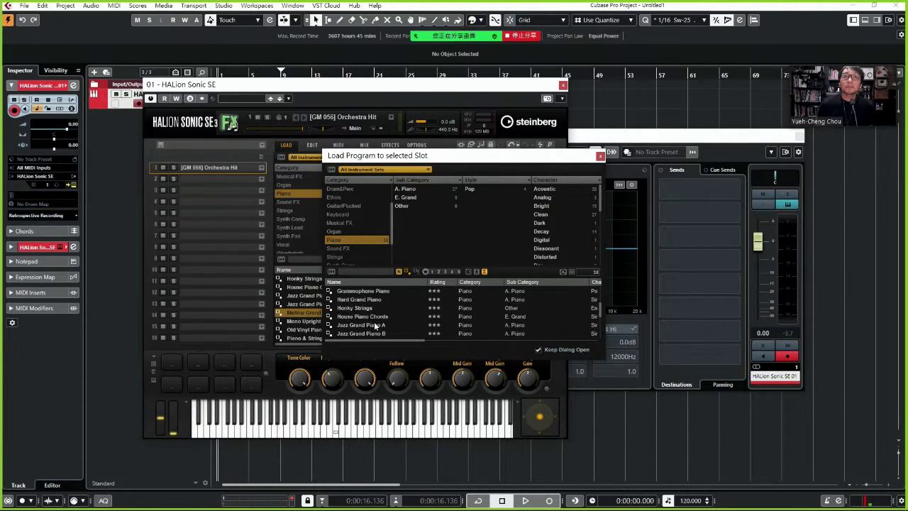
pyautogui.scroll(-1, 375, 333)
pyautogui.click(374, 333)
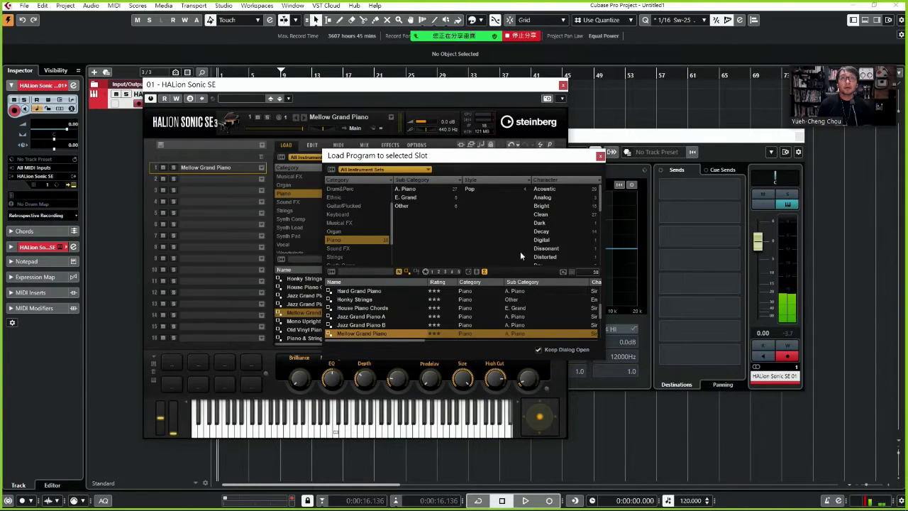
# Put away the HALion Sonic SE and program windows, and reopen the instrument track's channel settings
pyautogui.click(641, 119)
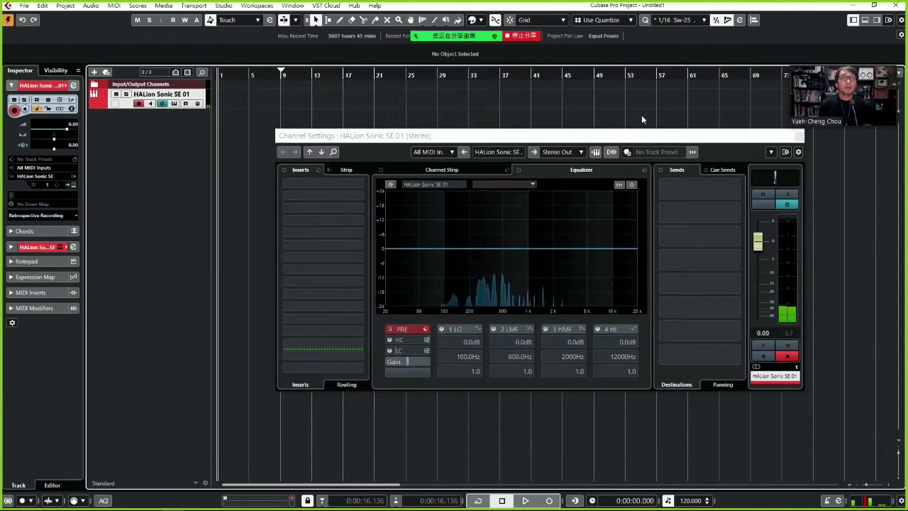
pyautogui.click(798, 135)
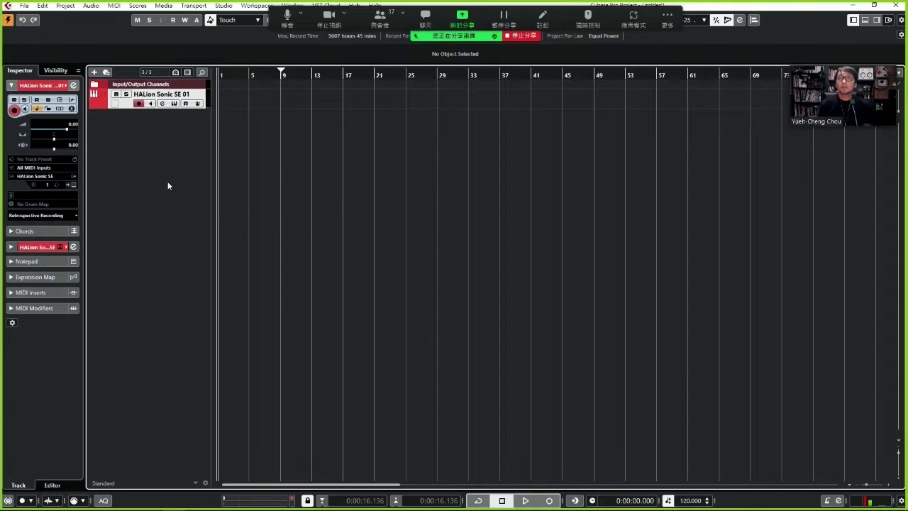
pyautogui.click(72, 86)
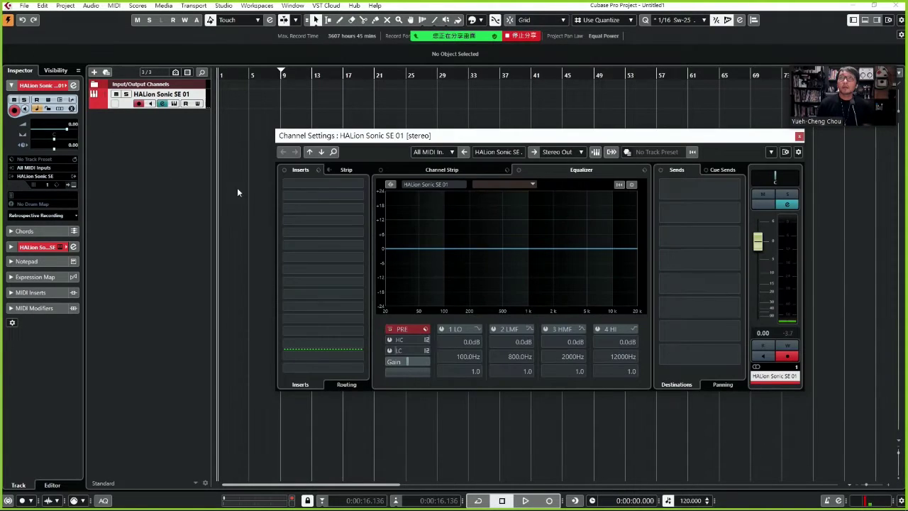
# Add the RC-20 Retro Color effect to the second insert slot of the HALion Sonic SE 01 channel
pyautogui.click(327, 186)
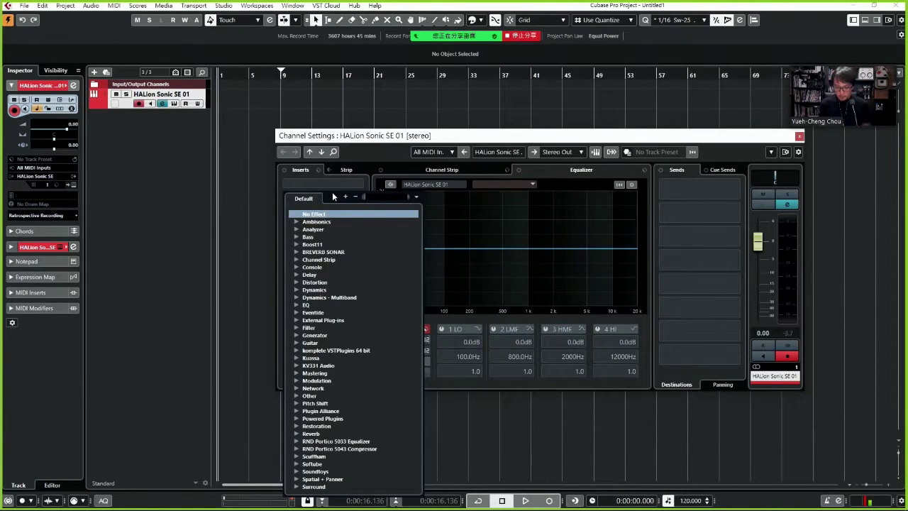
pyautogui.write('freq')
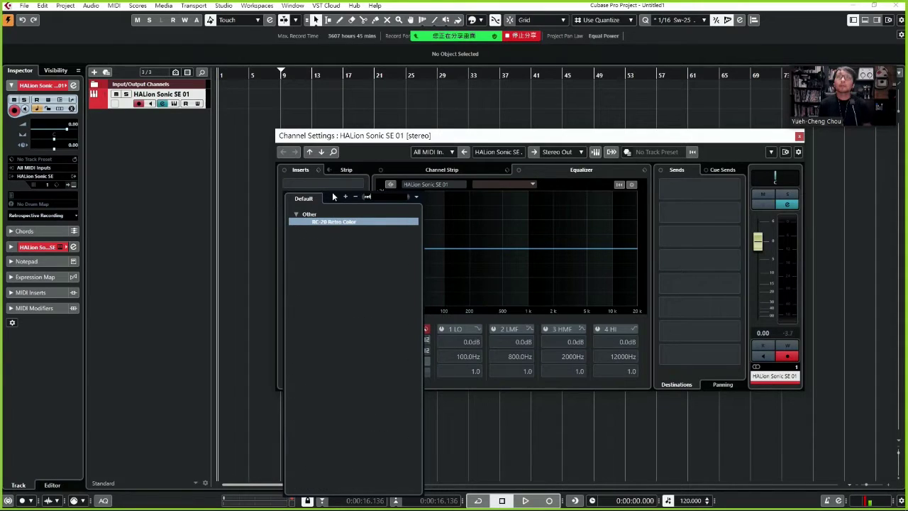
pyautogui.click(334, 219)
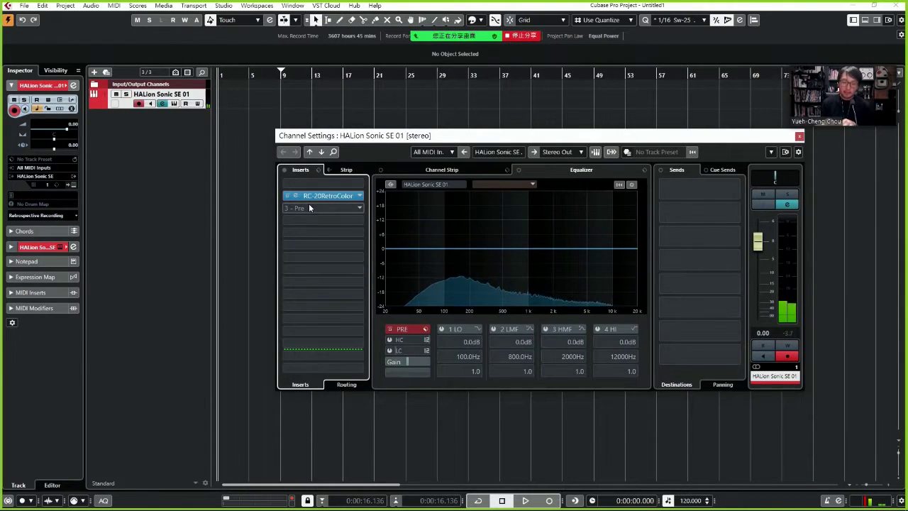
# Open the RC-20 Retro Color preset browser and arrange its window beside the channel settings so the equalizer display stays visible
pyautogui.click(295, 196)
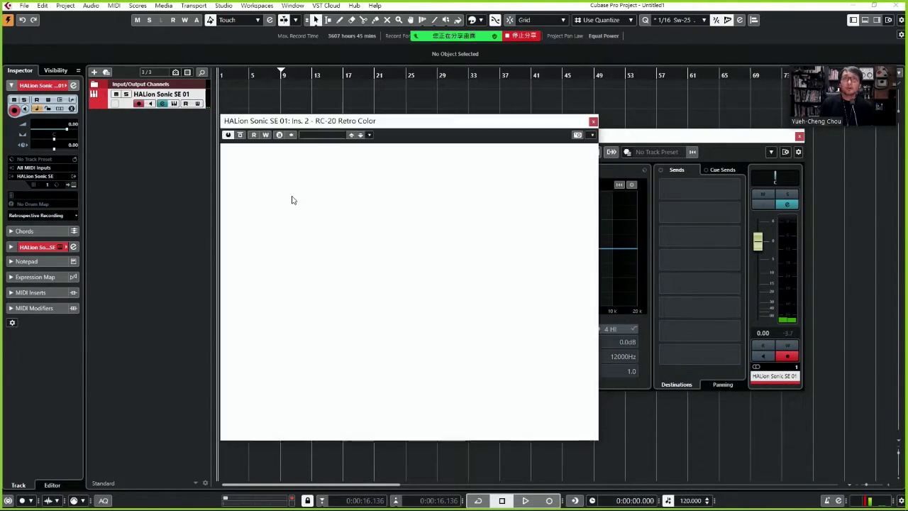
pyautogui.moveTo(411, 123); pyautogui.dragTo(296, 125)
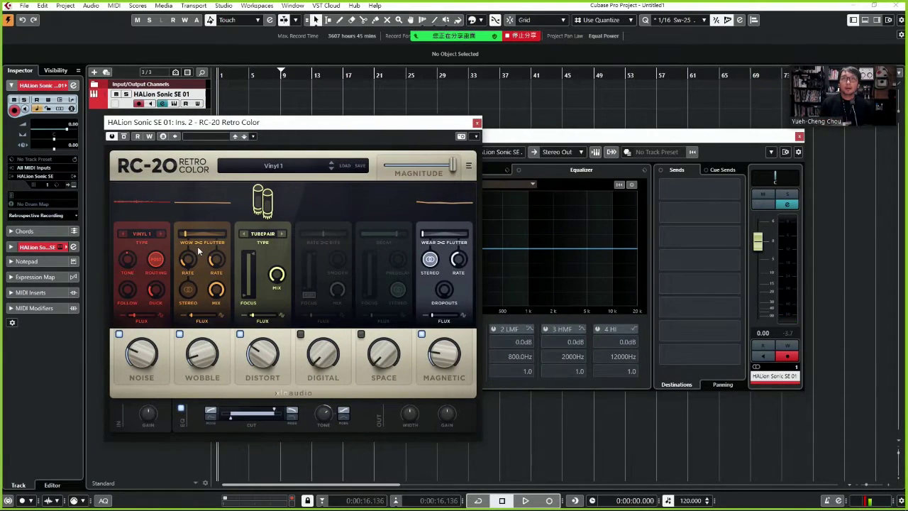
pyautogui.click(295, 167)
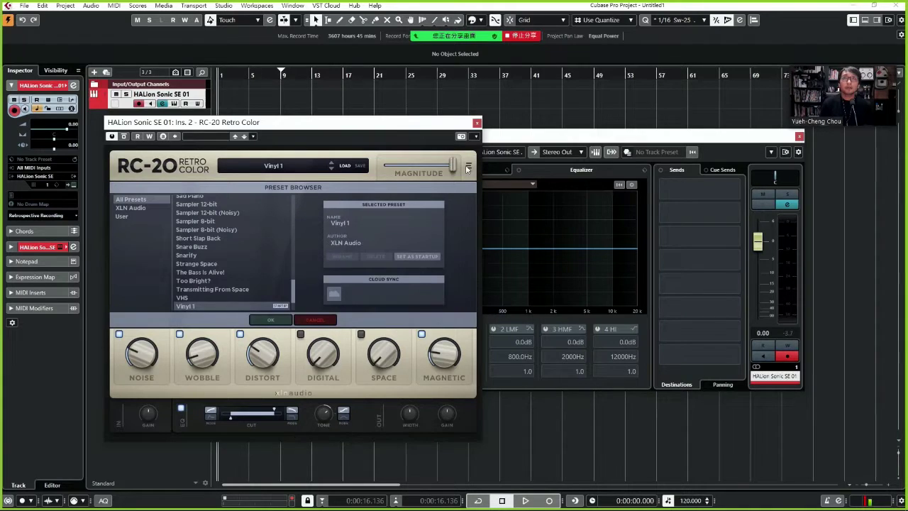
pyautogui.moveTo(409, 123); pyautogui.dragTo(356, 127)
pyautogui.moveTo(505, 136); pyautogui.dragTo(573, 133)
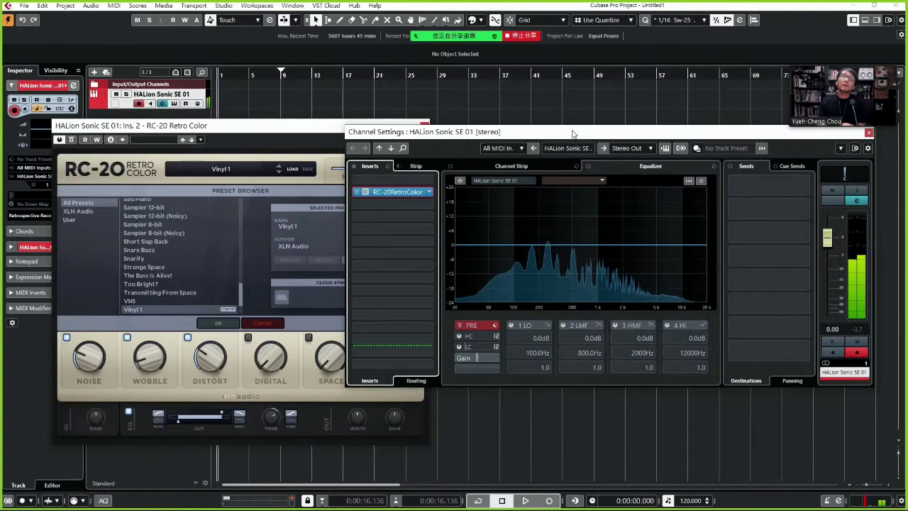
# Audition the RC-20 presets Transmitting From Space, Strange Space and Retro Game (Mono)
pyautogui.click(146, 293)
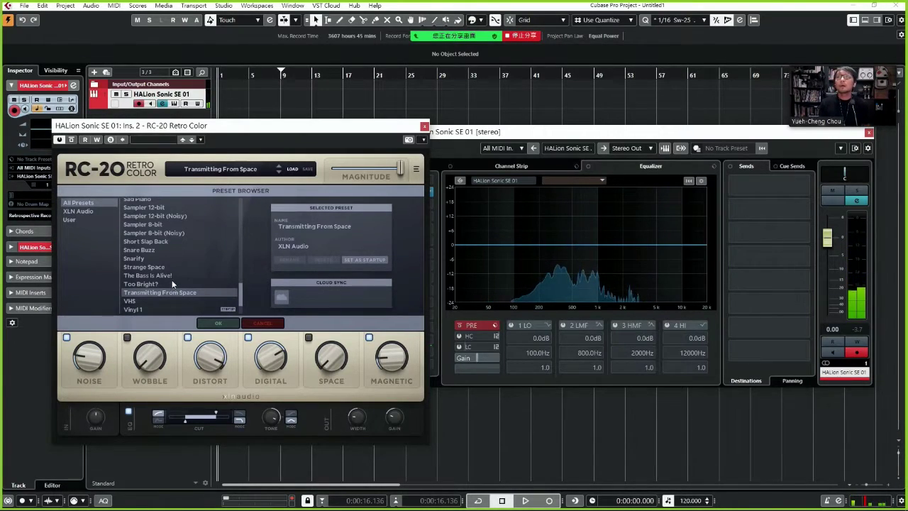
pyautogui.click(172, 268)
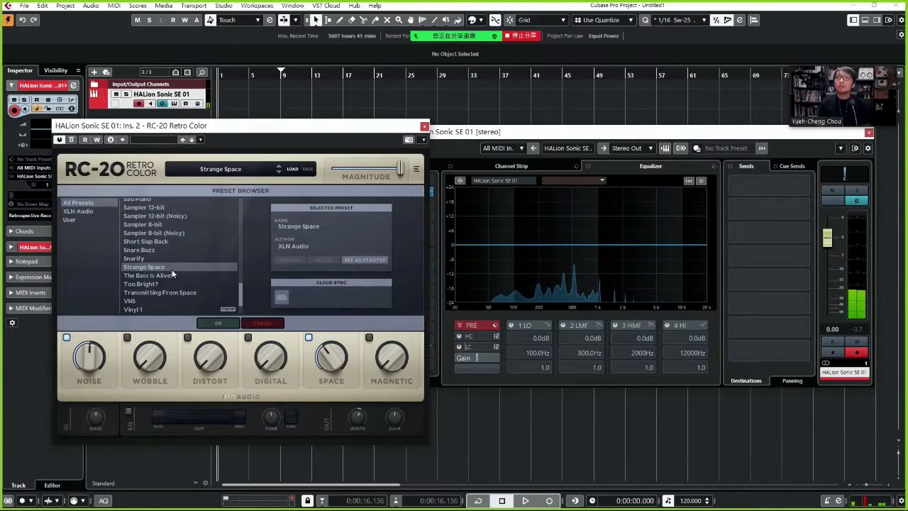
pyautogui.scroll(3, 172, 273)
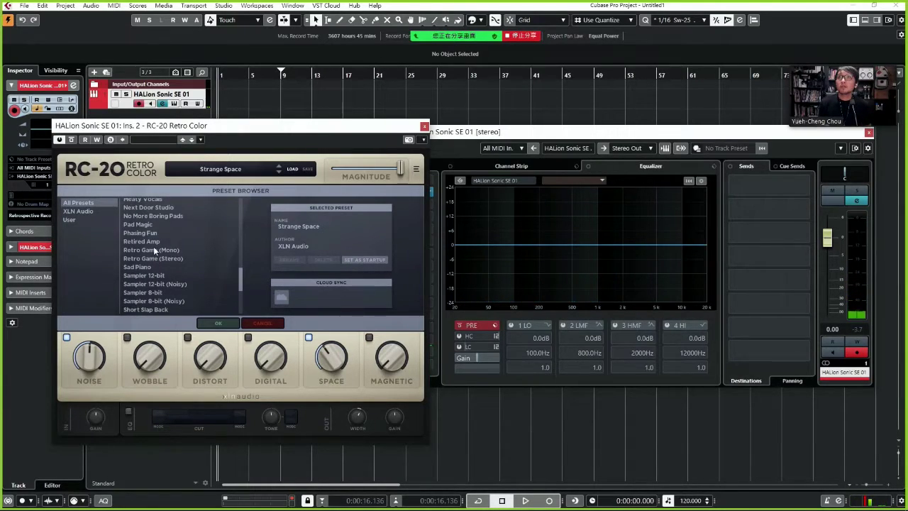
pyautogui.click(153, 246)
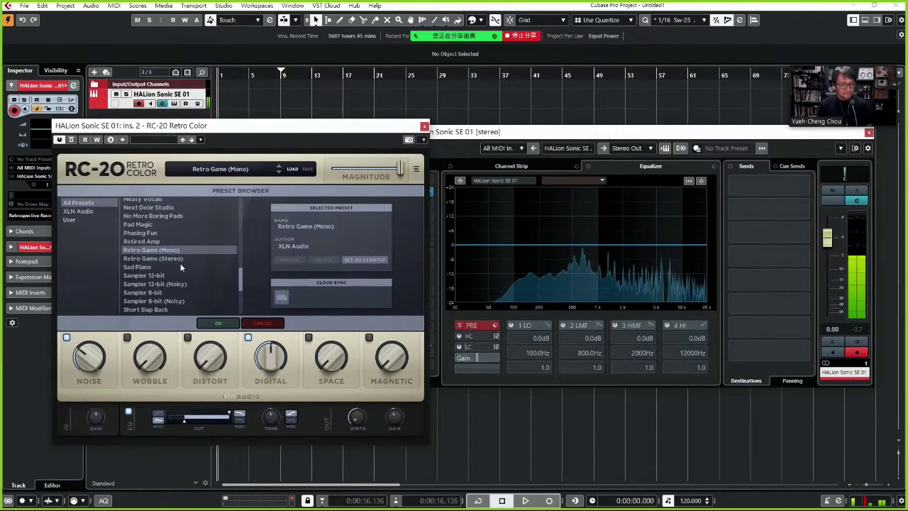
pyautogui.scroll(3, 180, 264)
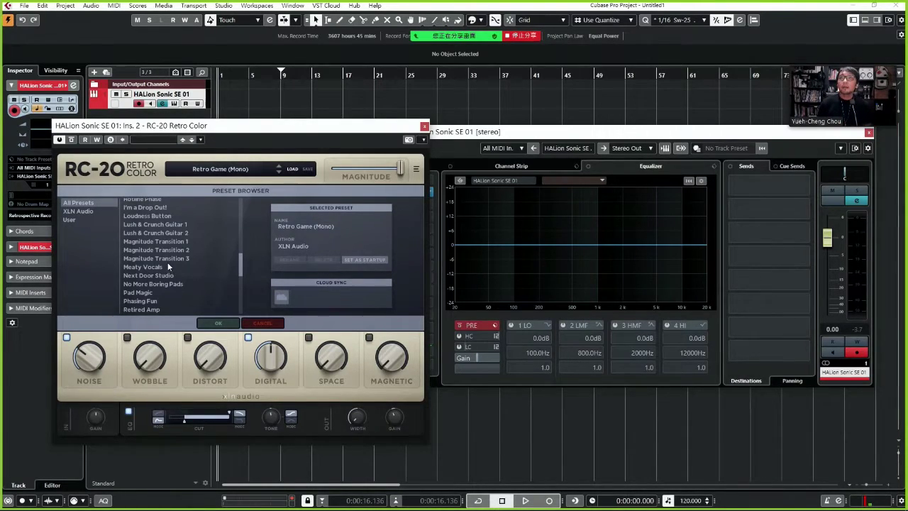
# Close RC-20 Retro Color and remove it from the second insert slot, discarding its changes
pyautogui.click(425, 126)
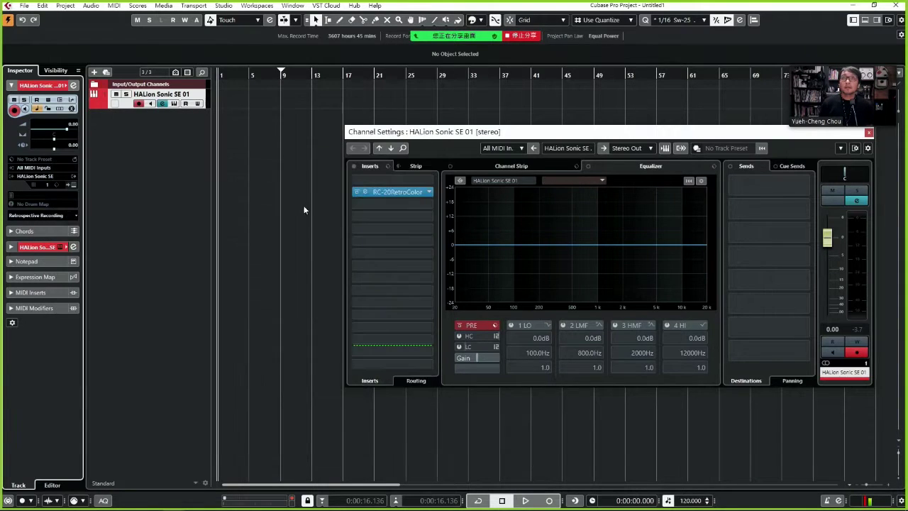
pyautogui.click(386, 194)
pyautogui.scroll(5, 408, 254)
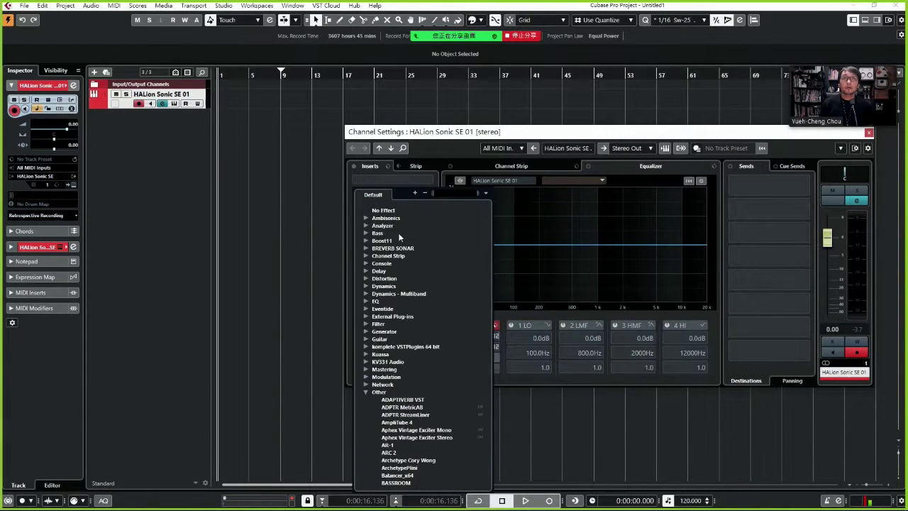
pyautogui.click(415, 204)
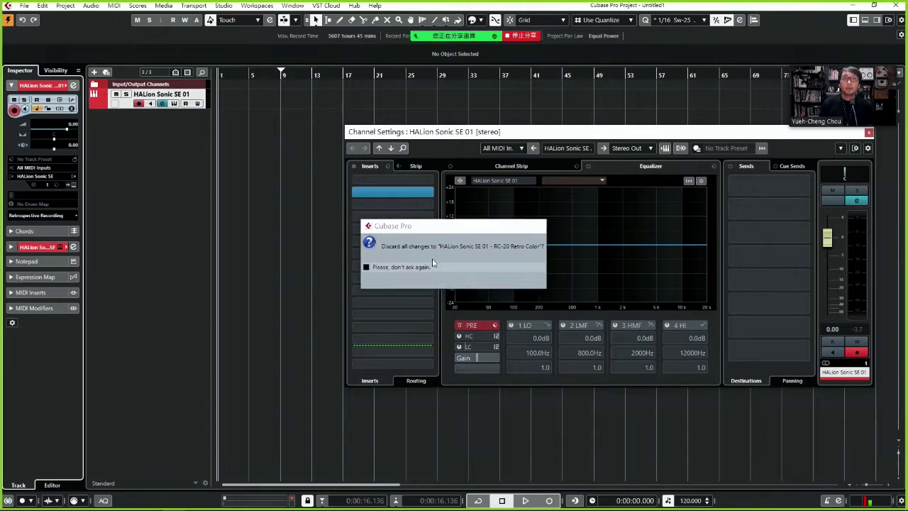
pyautogui.press('Return')
# Search the effects for "tube", load DaTube into the second insert slot and open its editor
pyautogui.click(428, 194)
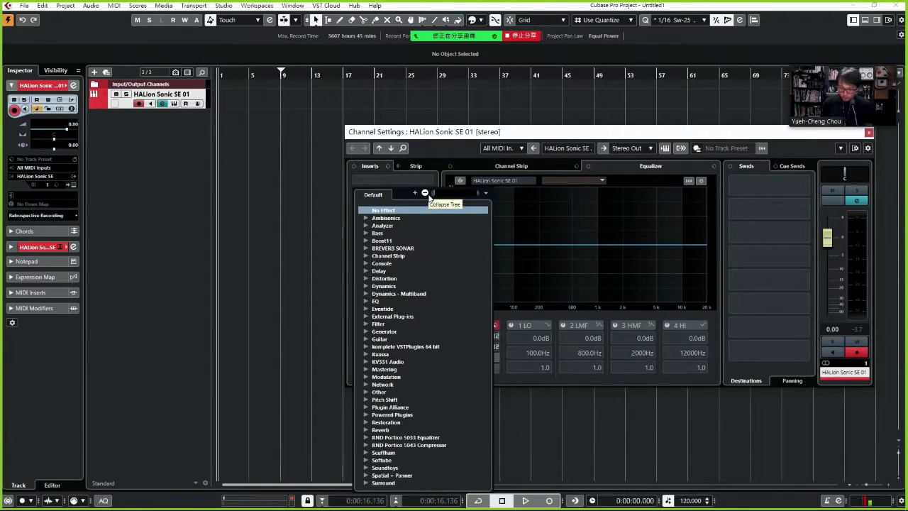
pyautogui.write('tube')
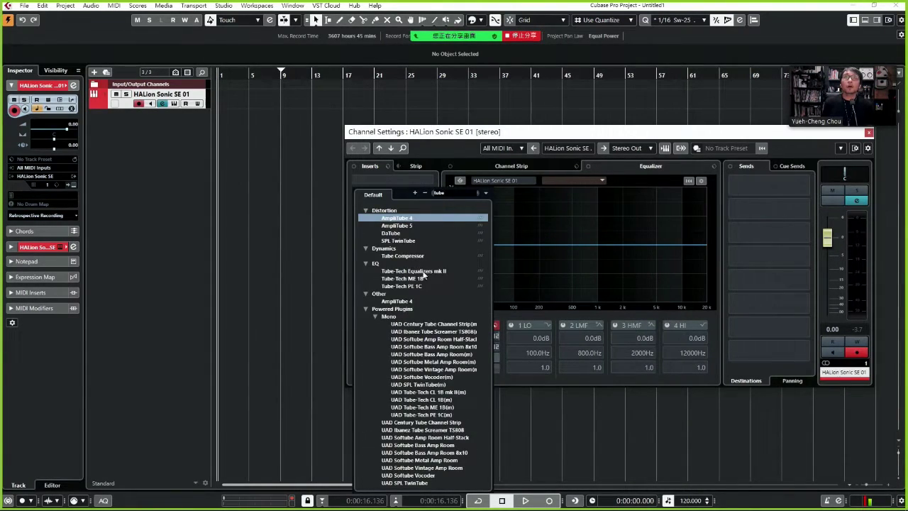
pyautogui.click(392, 233)
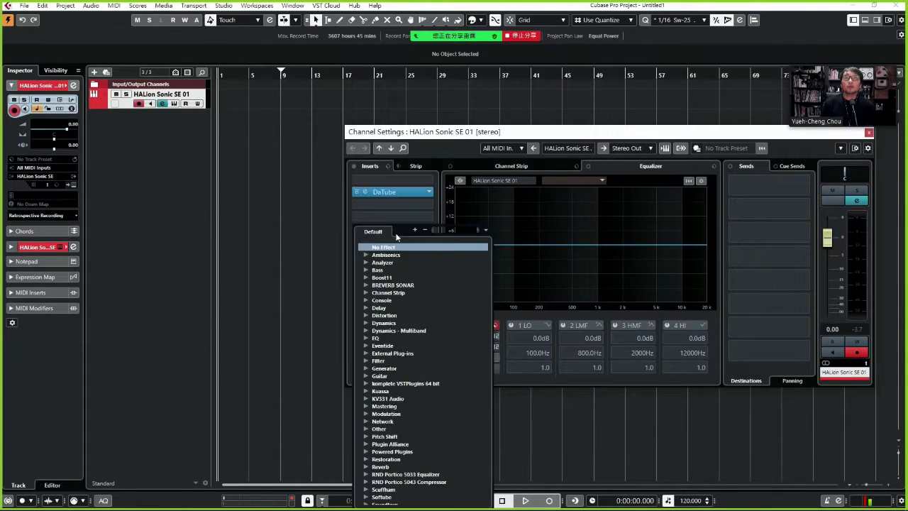
pyautogui.click(364, 190)
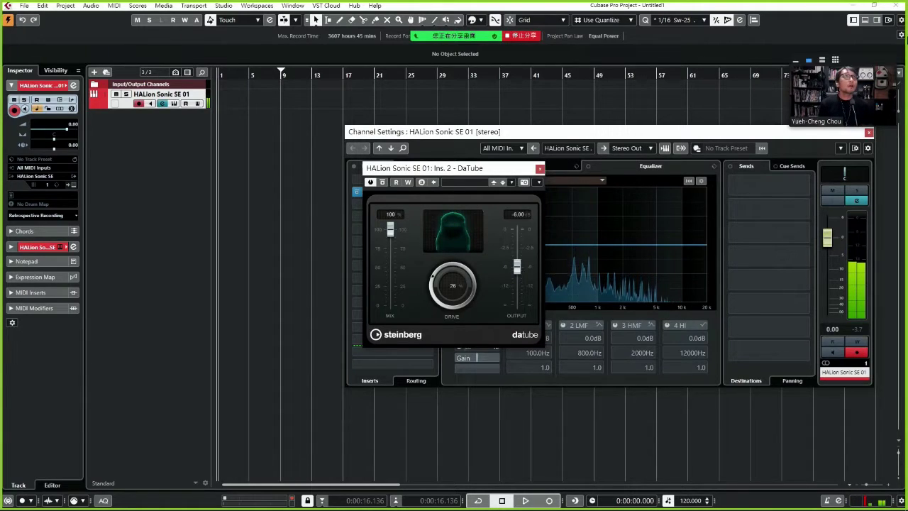
# Show the chord pads in the lower zone and change the F and C pads to Fmaj7 and Cmaj7
pyautogui.click(864, 19)
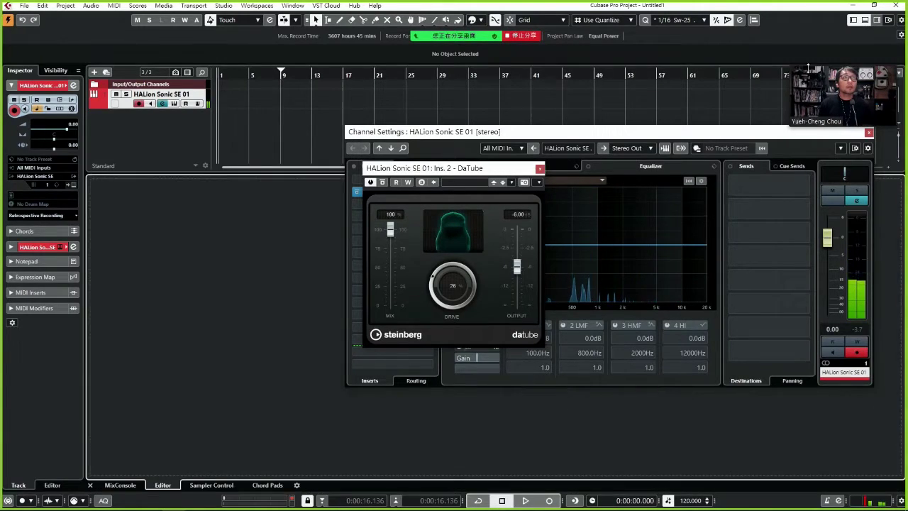
pyautogui.click(267, 484)
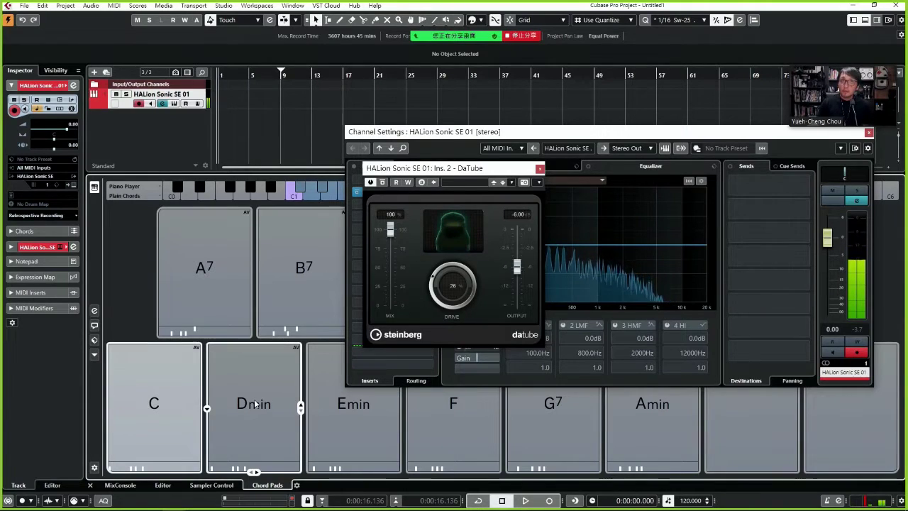
pyautogui.moveTo(450, 470); pyautogui.dragTo(449, 470)
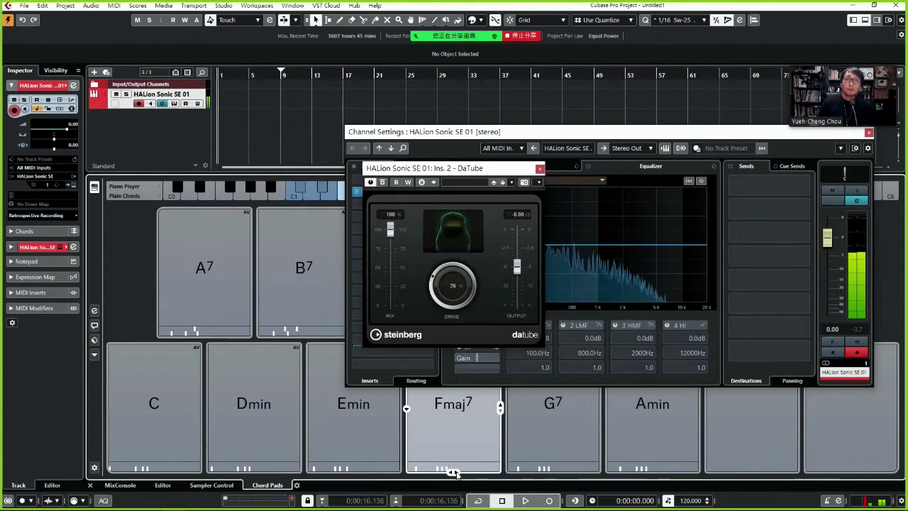
pyautogui.moveTo(156, 475); pyautogui.dragTo(160, 479)
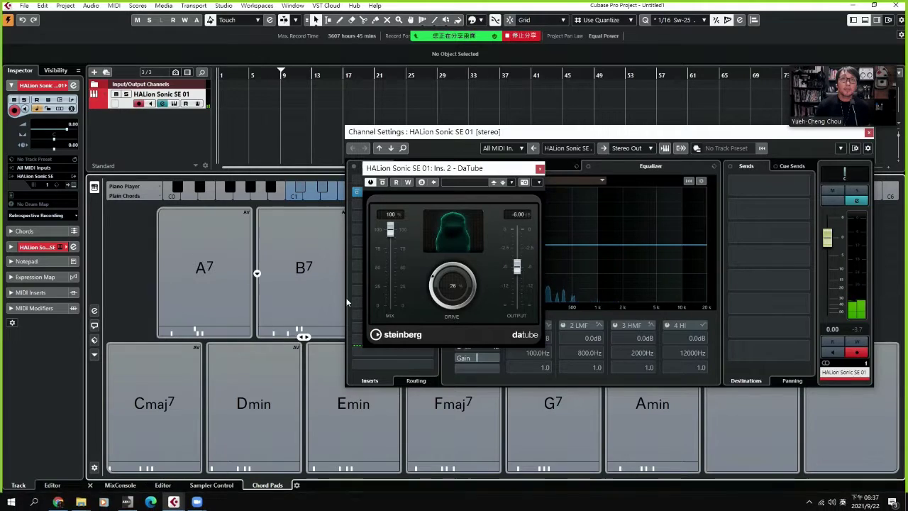
# Lower DaTube's mix to 28% and close its editor
pyautogui.moveTo(389, 228); pyautogui.dragTo(392, 287)
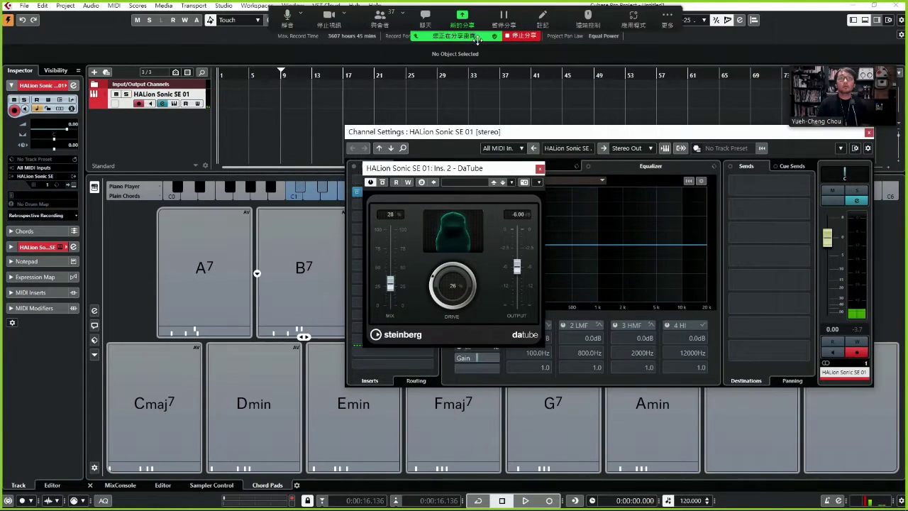
pyautogui.click(539, 169)
# Search the effects for "rev" and load REVelation into the fourth insert slot with its editor open
pyautogui.click(401, 220)
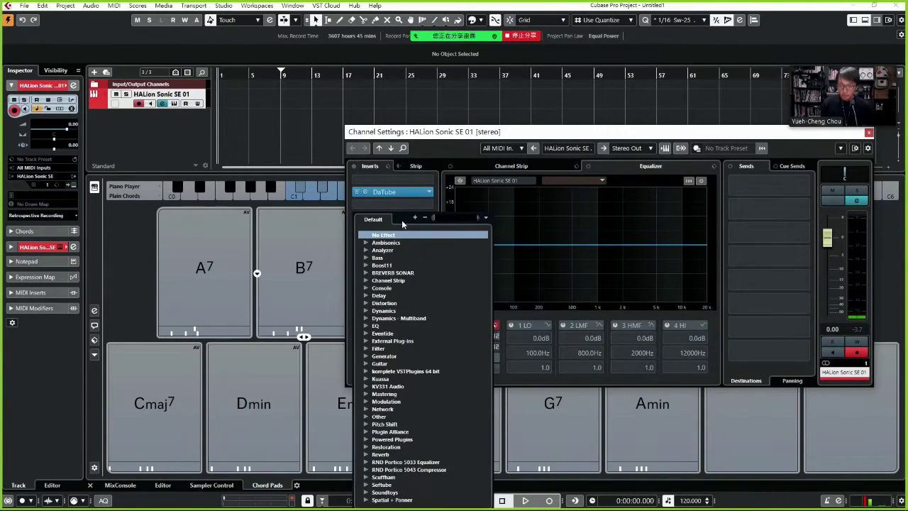
pyautogui.write('rev')
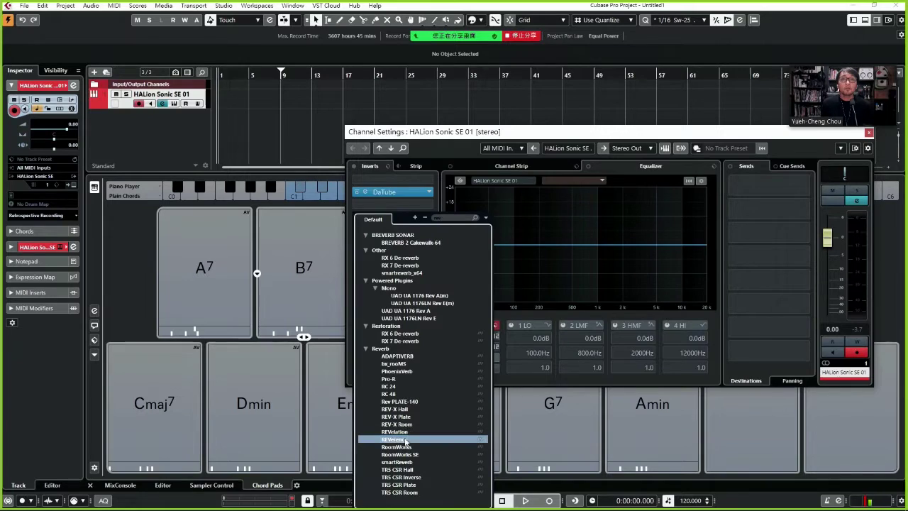
pyautogui.click(397, 431)
pyautogui.click(383, 216)
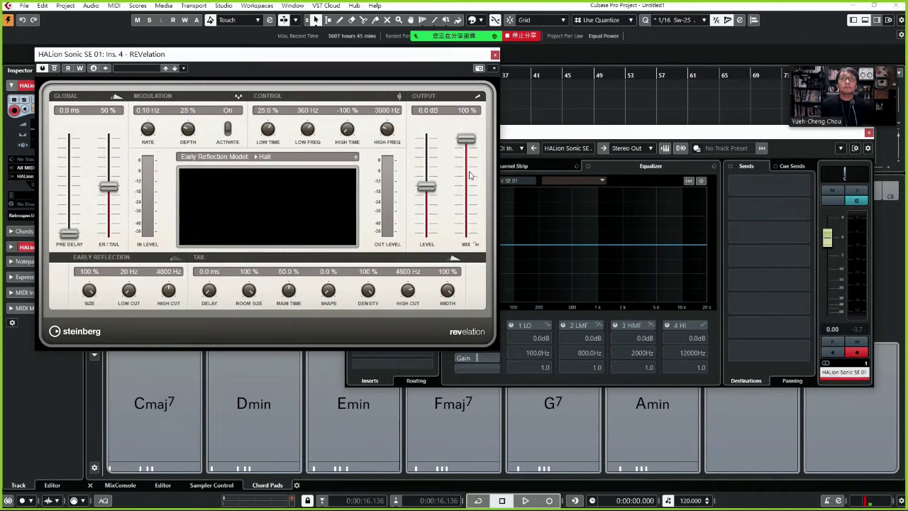
# Try REVelation's Medium Hall Bright preset with the mix at 70%, tail delay at 2.4 ms and room size at 100%
pyautogui.click(142, 68)
pyautogui.scroll(-3, 179, 202)
pyautogui.click(179, 202)
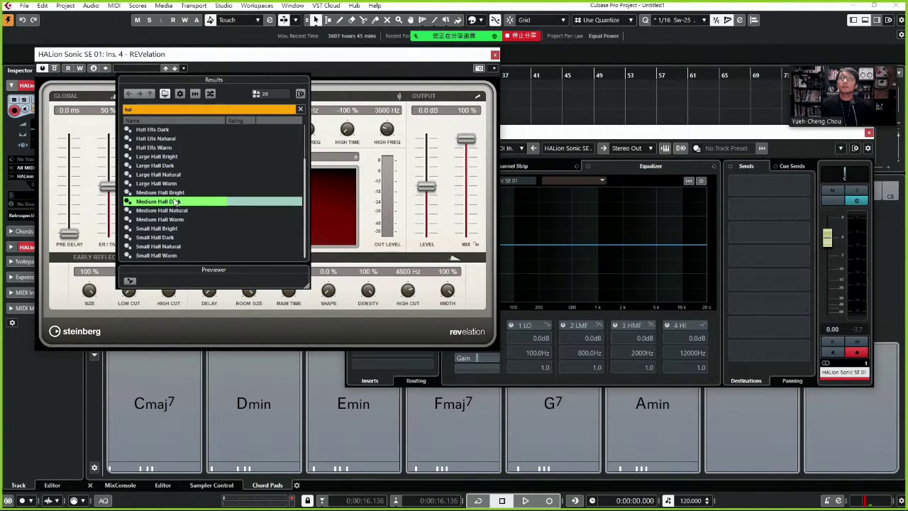
pyautogui.doubleClick(179, 202)
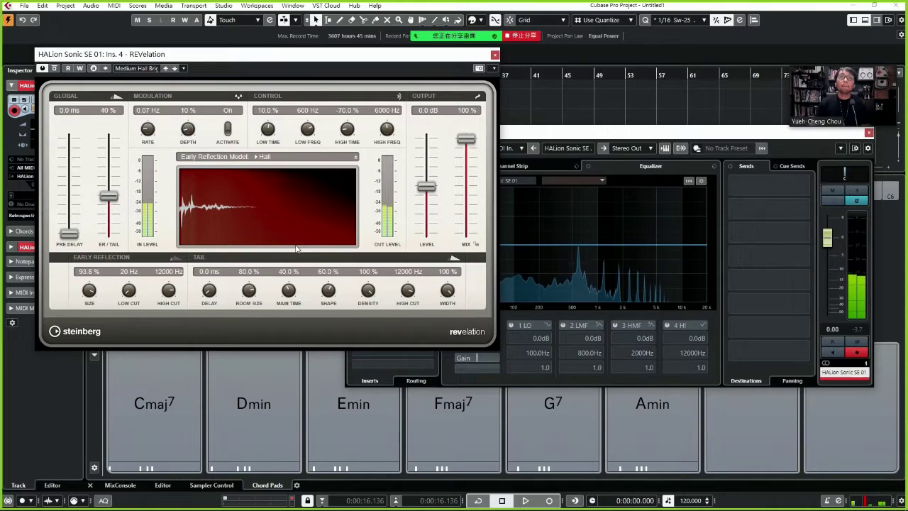
pyautogui.moveTo(466, 139); pyautogui.dragTo(466, 168)
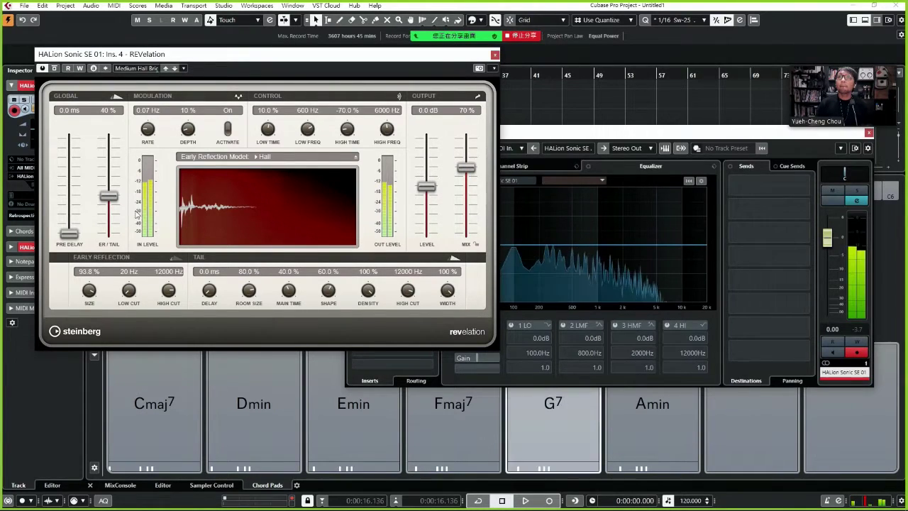
pyautogui.moveTo(204, 296); pyautogui.dragTo(257, 283)
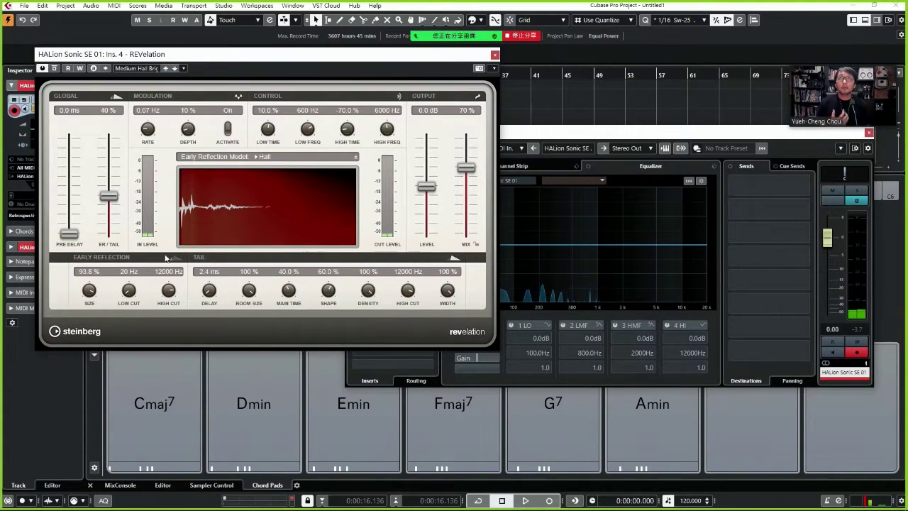
# Clear the preset search, load REVelation's Cathedral Natural preset and set its mix to 59%
pyautogui.press('BackSpace')
pyautogui.press('BackSpace')
pyautogui.press('BackSpace')
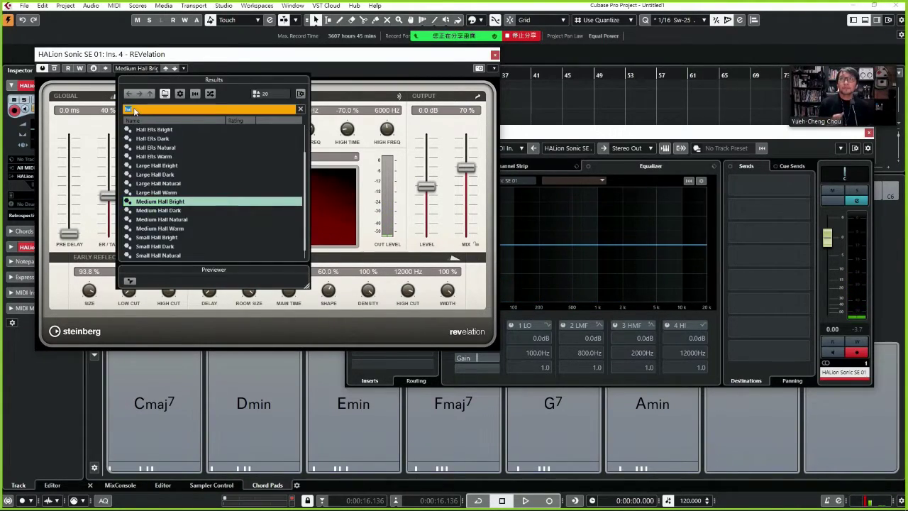
pyautogui.scroll(-7, 184, 241)
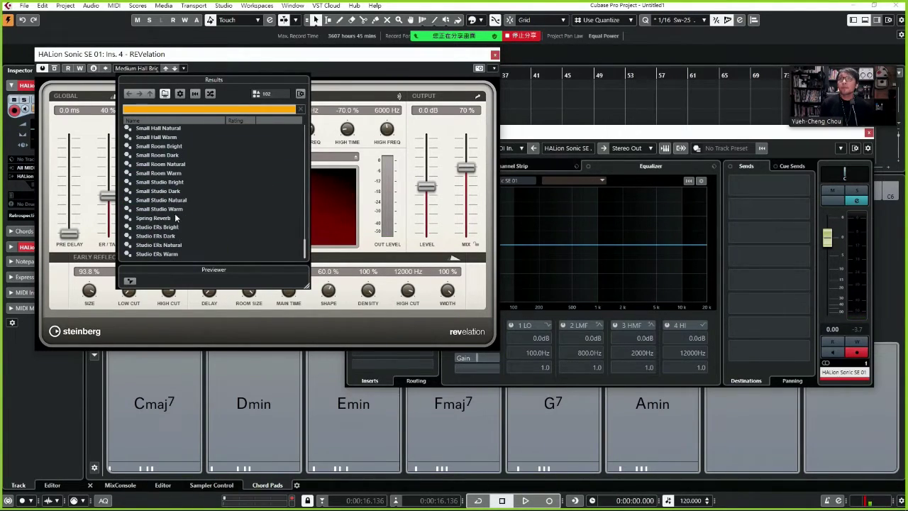
pyautogui.scroll(8, 180, 204)
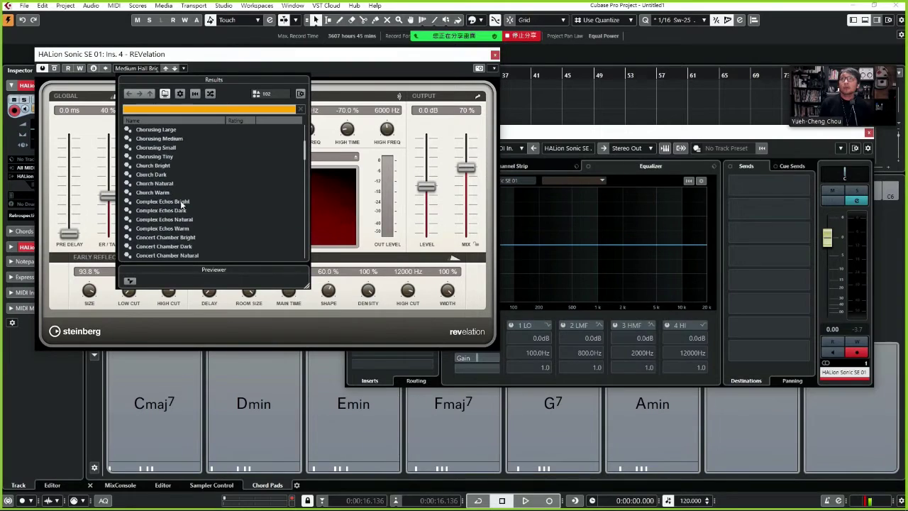
pyautogui.scroll(4, 182, 205)
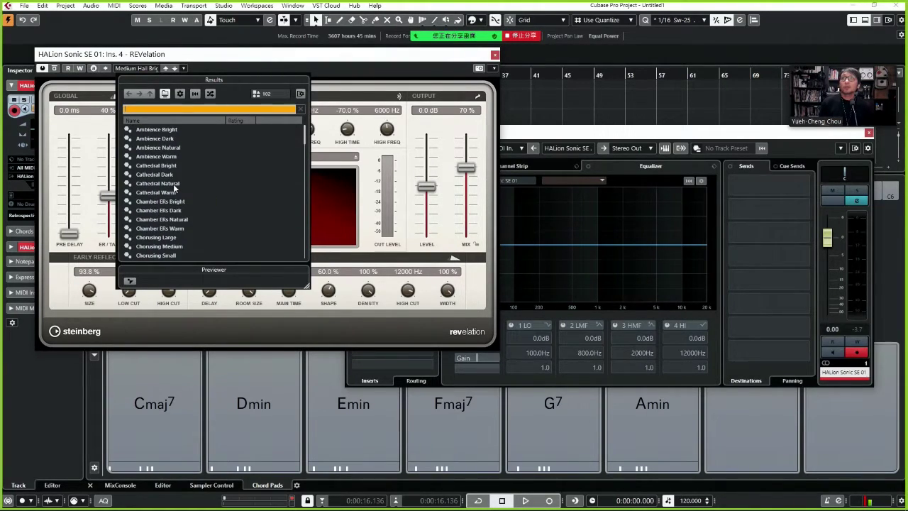
pyautogui.doubleClick(183, 186)
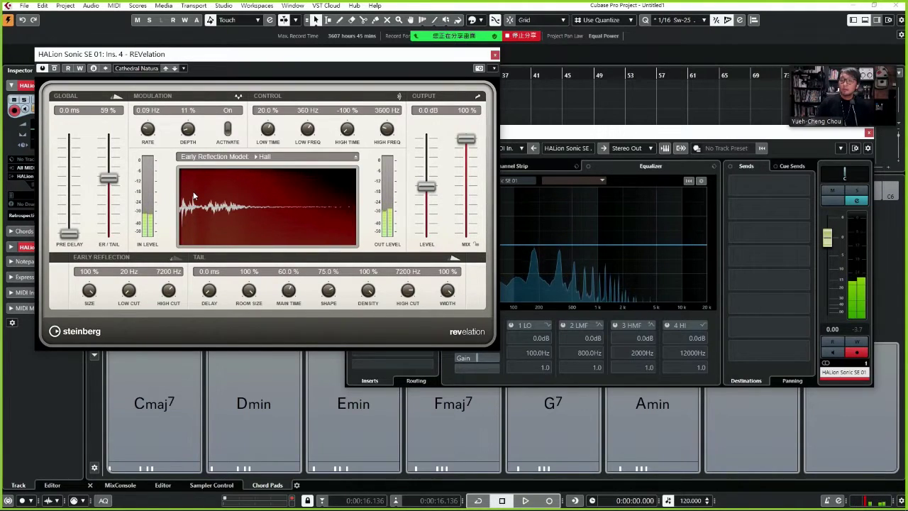
pyautogui.moveTo(466, 139); pyautogui.dragTo(464, 163)
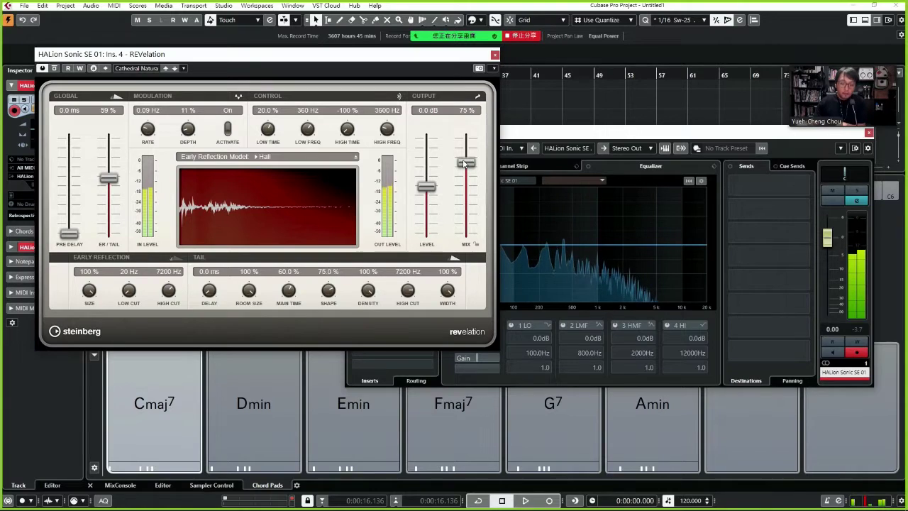
pyautogui.moveTo(465, 164); pyautogui.dragTo(466, 173)
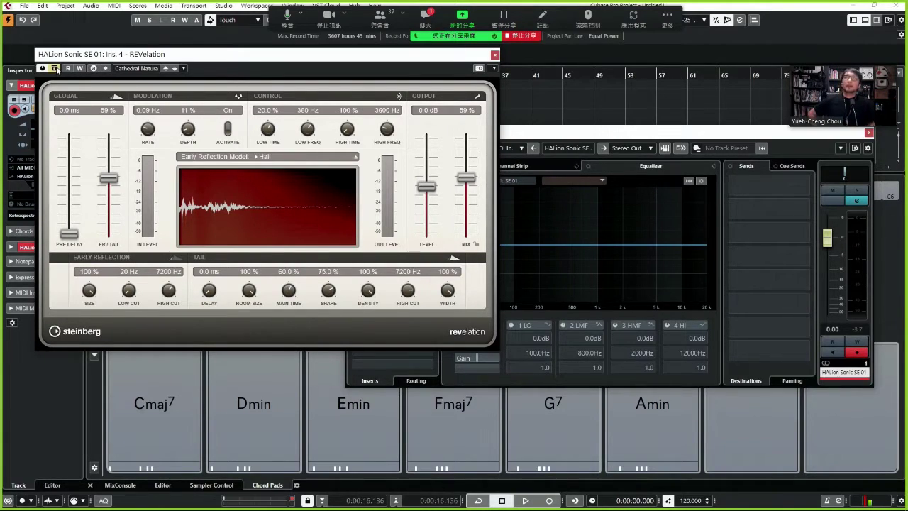
# Read the latest messages in the meeting chat and minimize the chat window
pyautogui.click(425, 17)
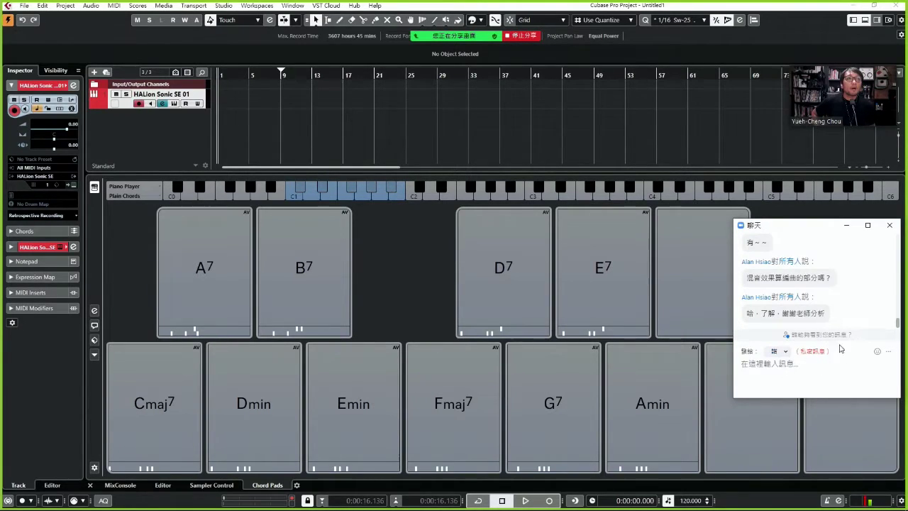
pyautogui.click(845, 225)
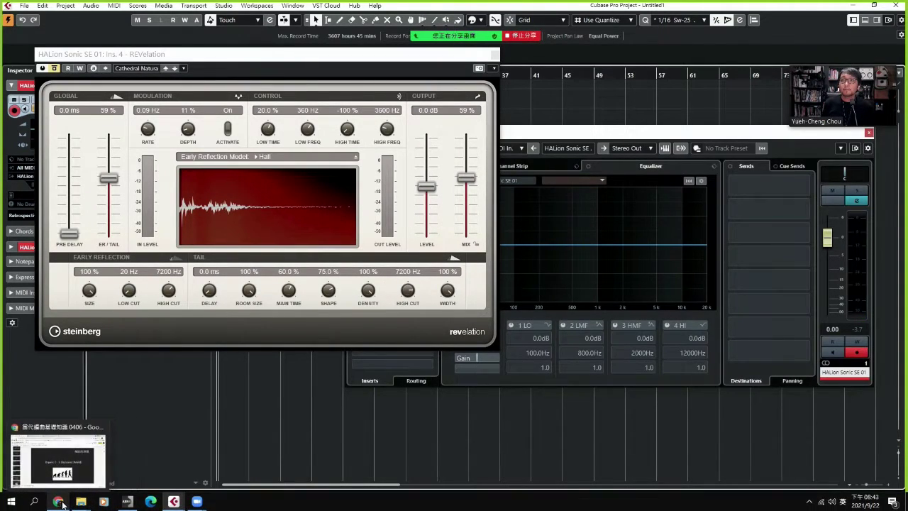
# Switch to the Google Slides presentation in Chrome and show slide 4, 編曲方式的演進
pyautogui.click(61, 502)
pyautogui.click(75, 265)
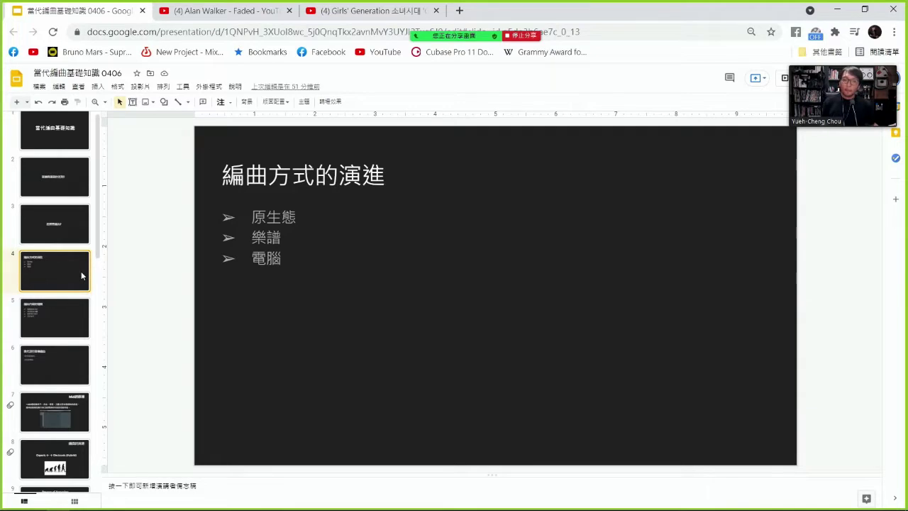
# Play the opened Girls' Generation "Gee" video on YouTube, skipping through the intro and pausing and resuming around 0:30
pyautogui.click(334, 11)
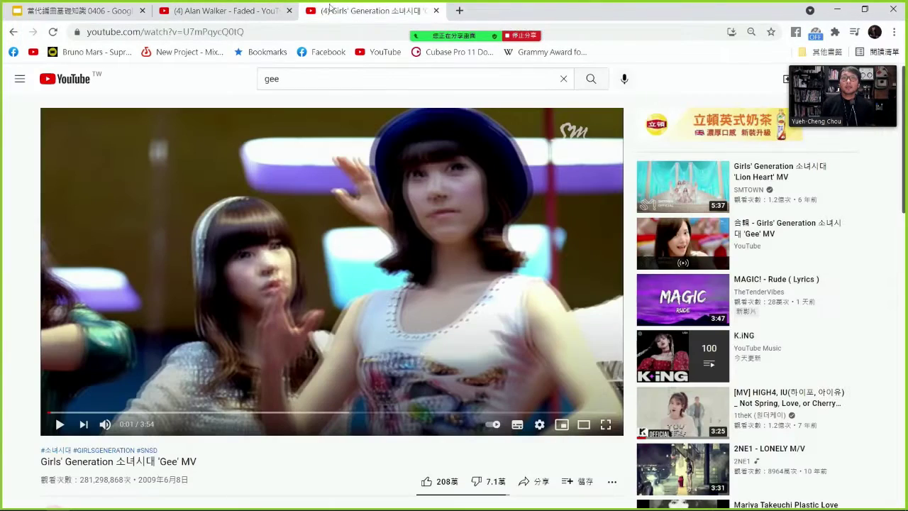
pyautogui.click(68, 383)
pyautogui.click(71, 412)
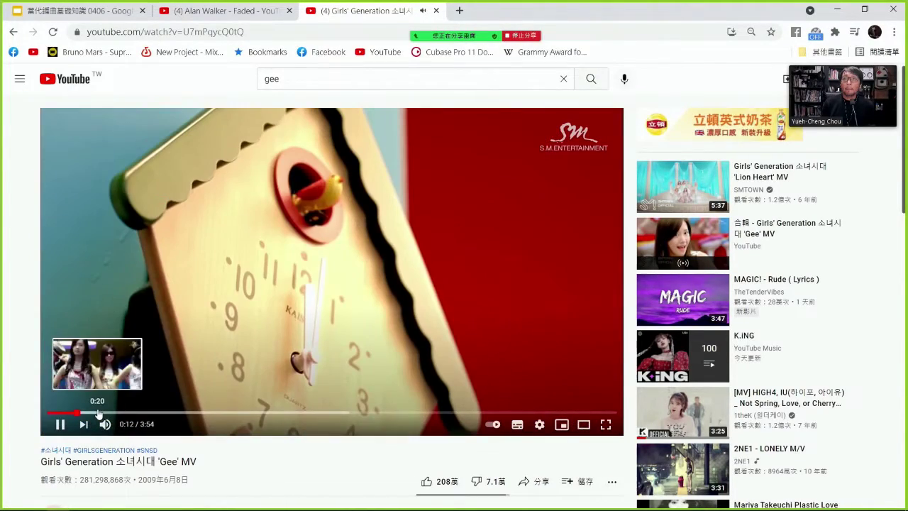
pyautogui.click(96, 411)
pyautogui.click(187, 370)
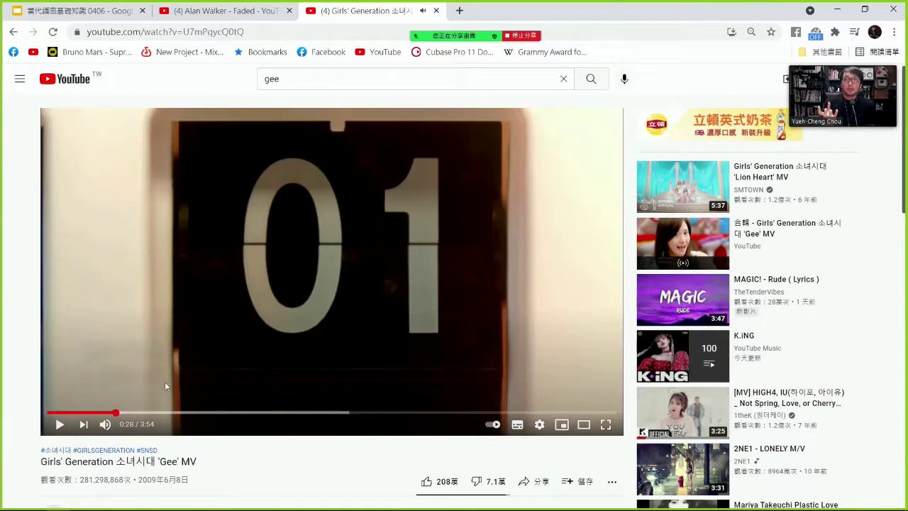
pyautogui.click(115, 411)
pyautogui.click(198, 362)
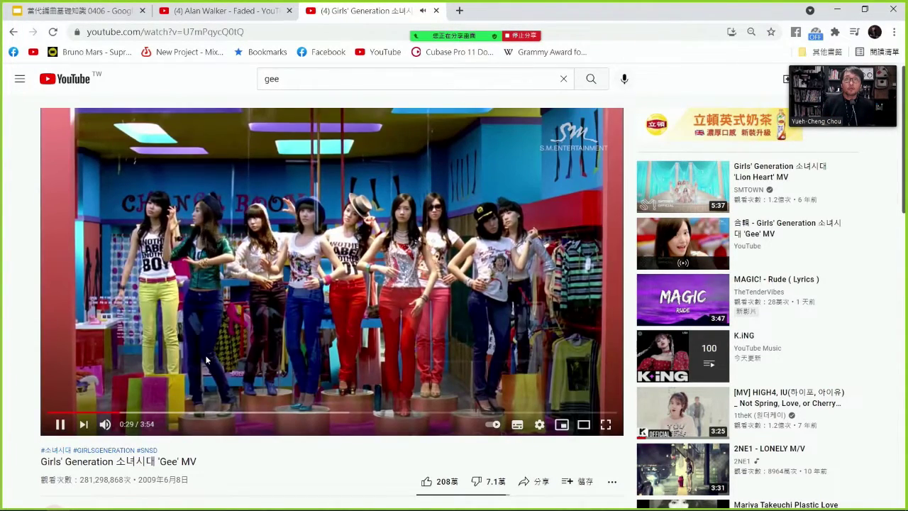
pyautogui.click(206, 360)
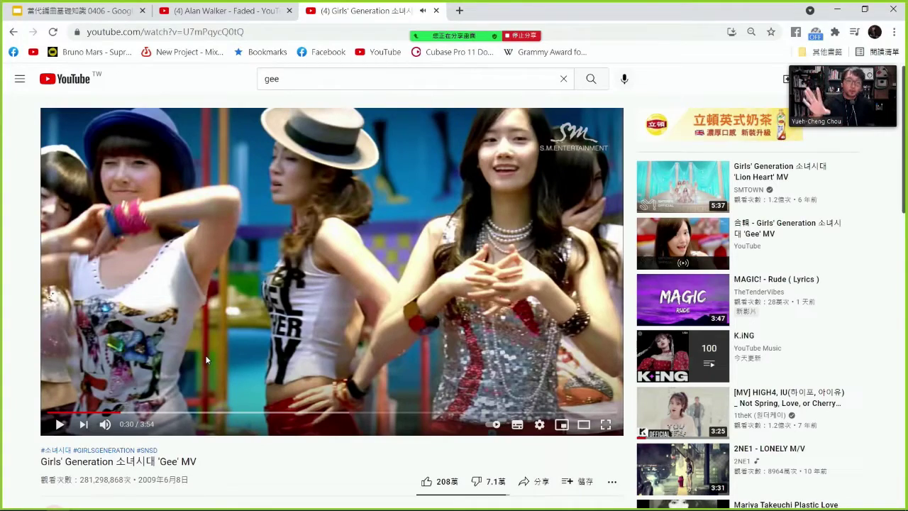
pyautogui.click(206, 361)
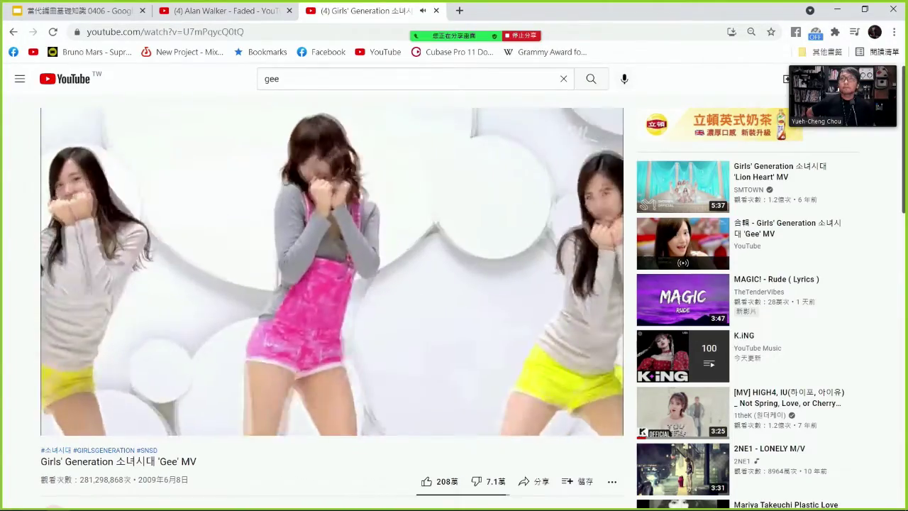
pyautogui.moveTo(162, 260)
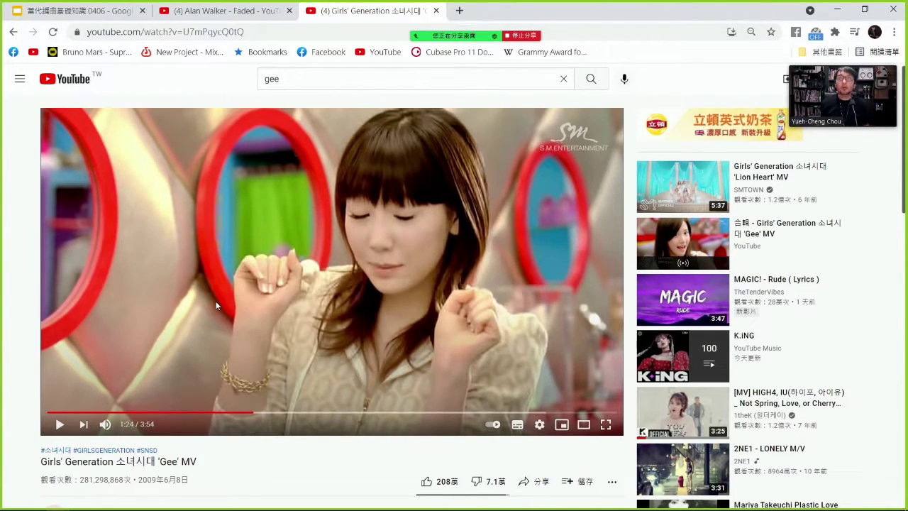
# Replace the YouTube search term with "leehi" and run the search
pyautogui.click(290, 78)
pyautogui.doubleClick(290, 78)
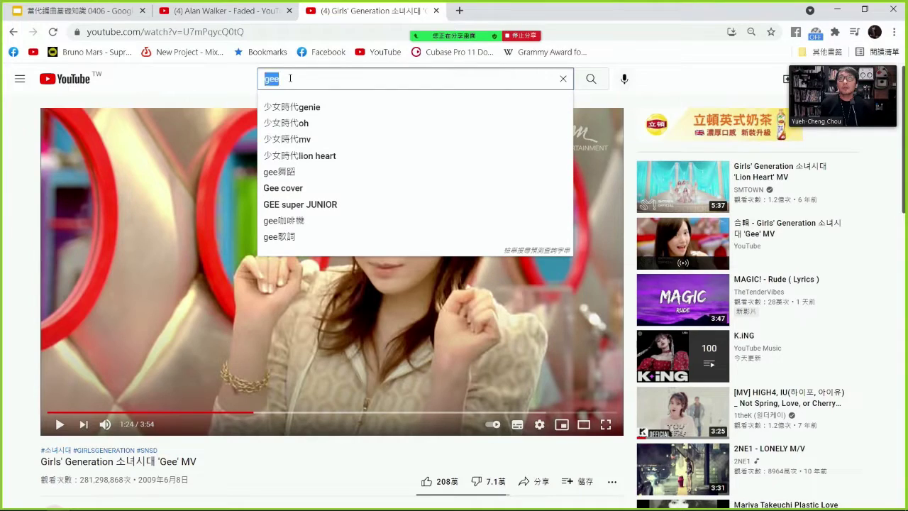
pyautogui.press('BackSpace')
pyautogui.write('lee')
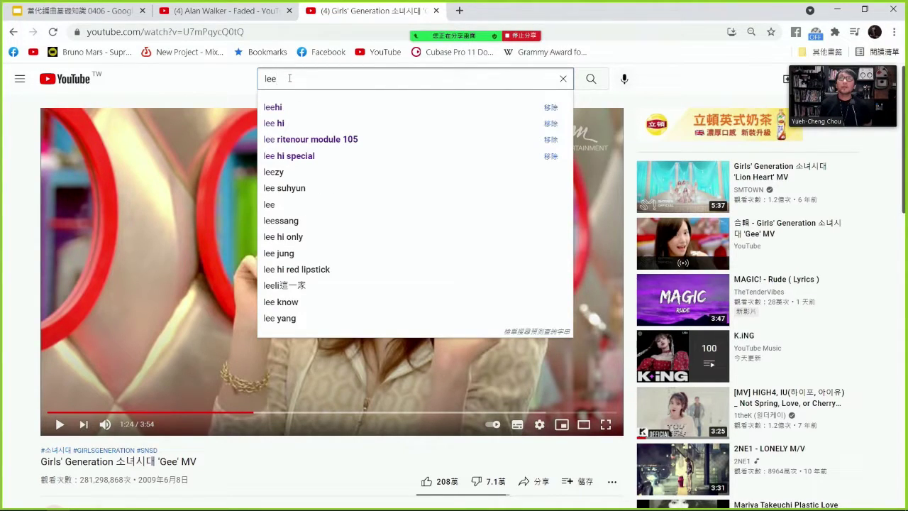
pyautogui.write('hi')
pyautogui.press('Return')
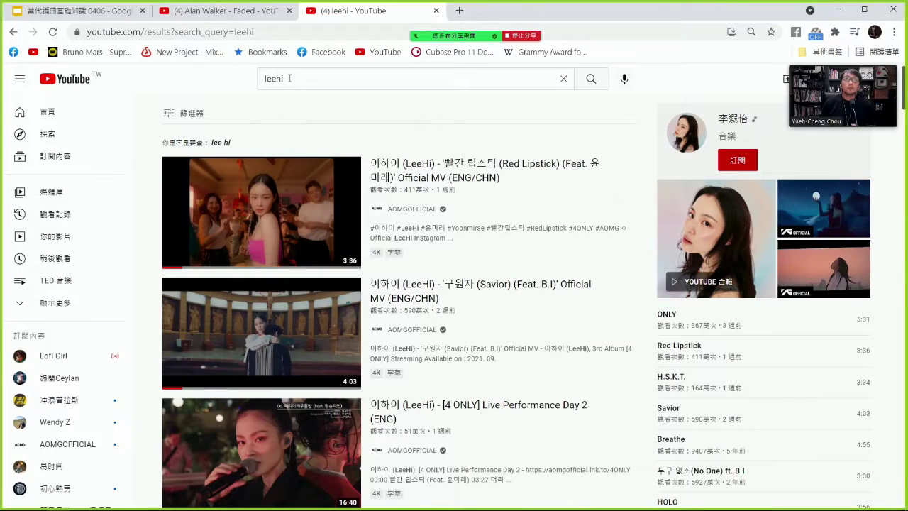
# Play LeeHi's Red Lipstick official music video, pausing at 0:15 and resuming playback
pyautogui.click(194, 206)
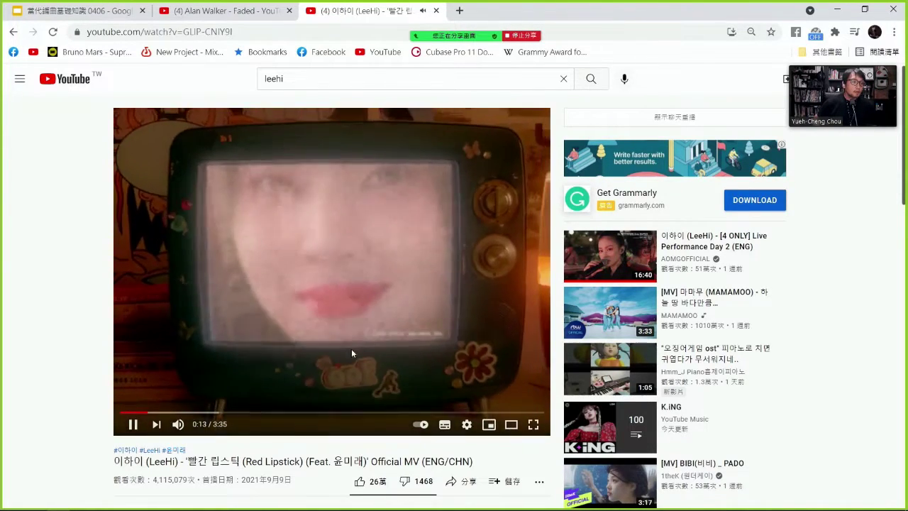
pyautogui.click(319, 361)
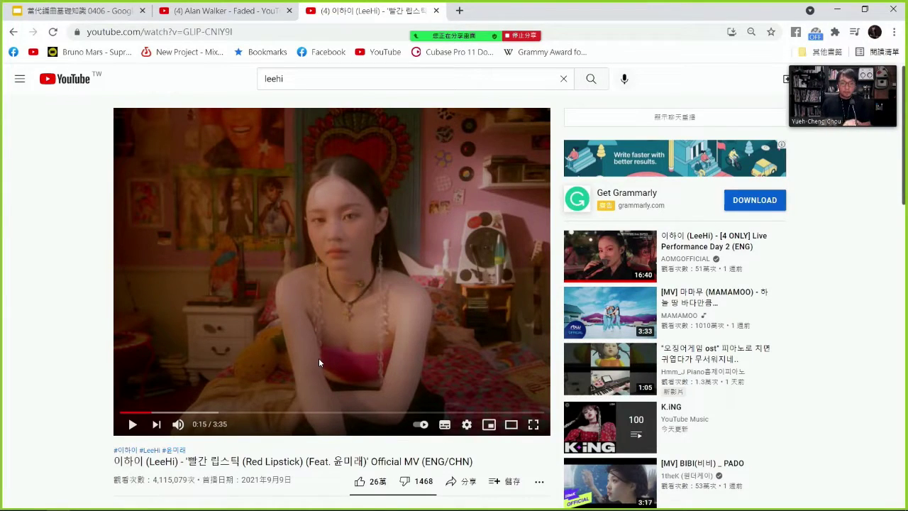
pyautogui.click(319, 362)
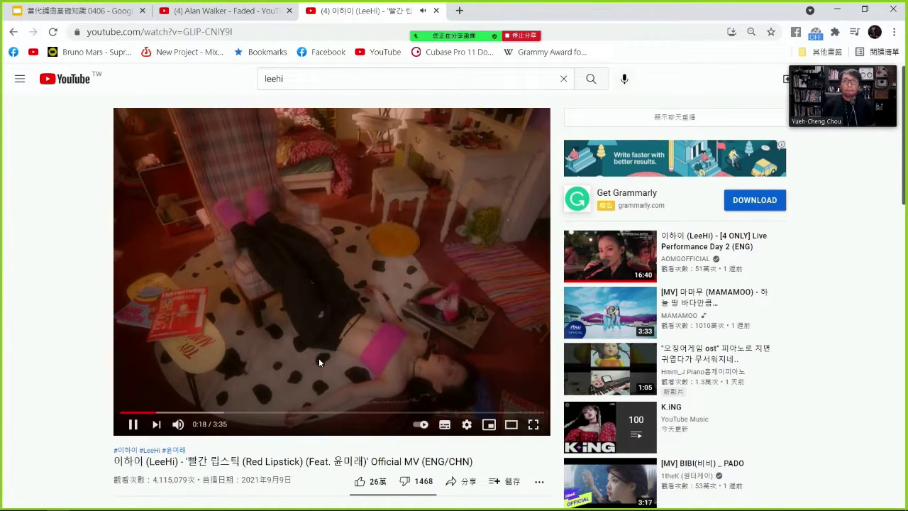
# Pause the Red Lipstick music video at 0:20, resume playback, and pause it again at 0:46
pyautogui.click(318, 358)
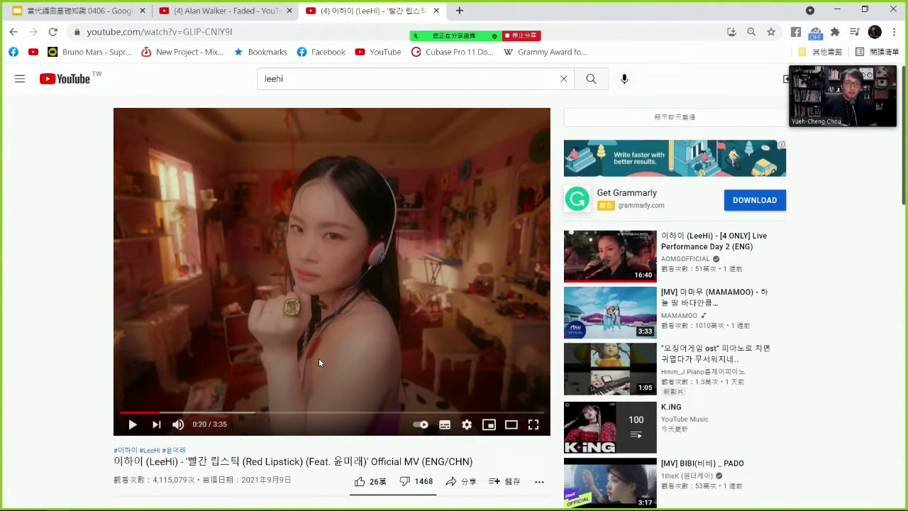
pyautogui.click(319, 361)
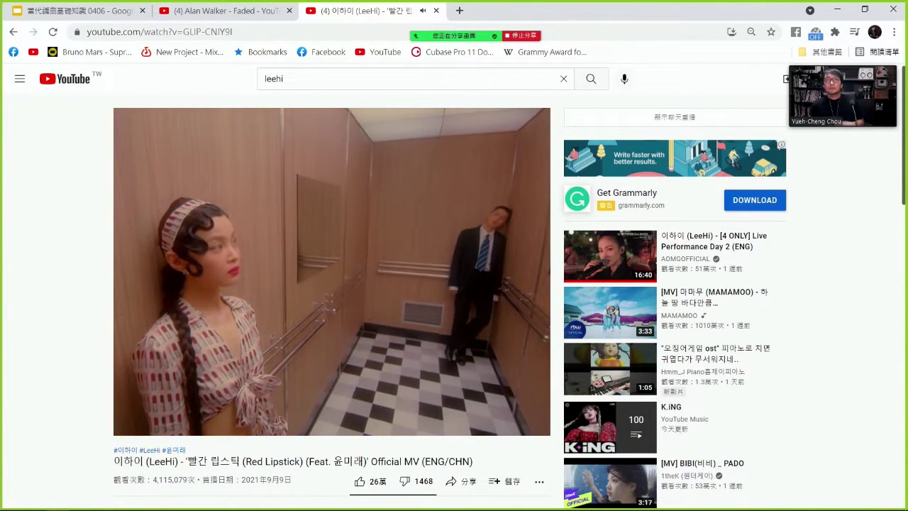
pyautogui.click(321, 306)
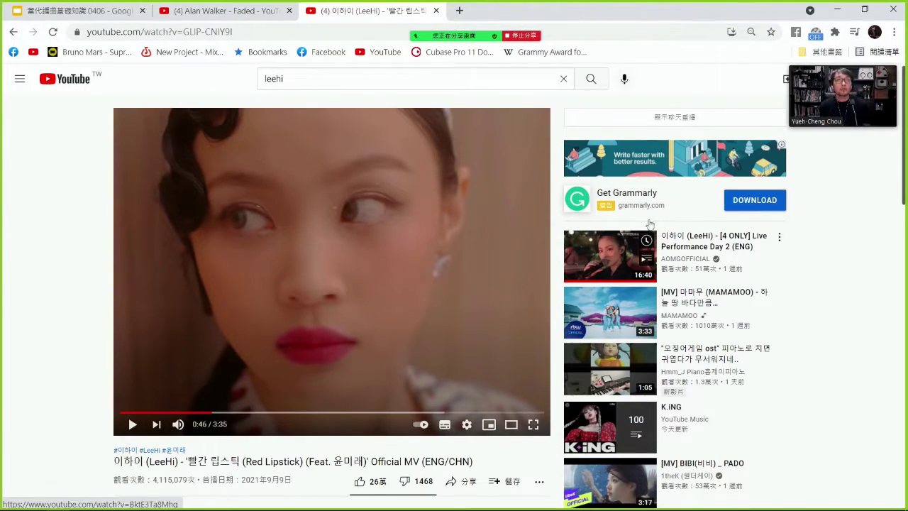
# Open LeeHi's [4 ONLY] Live Performance Day 2 video, play it from the start, and pause at 1:20
pyautogui.click(716, 238)
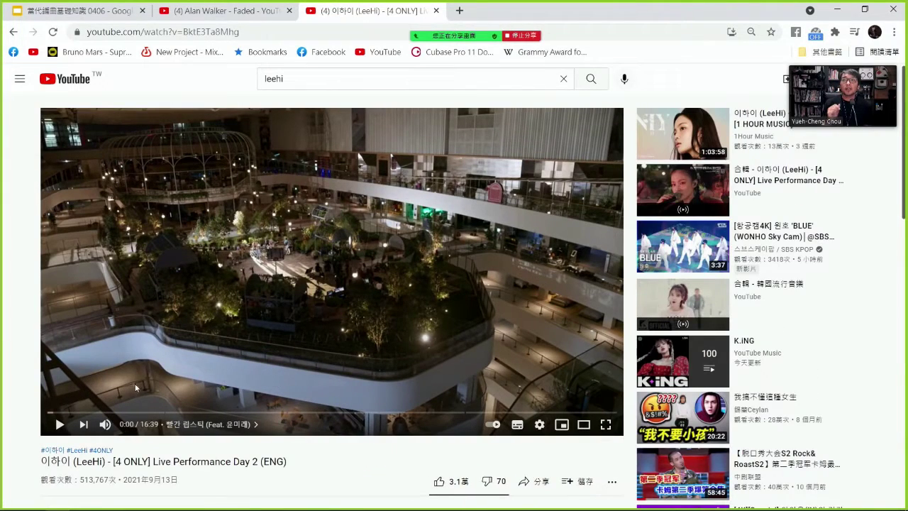
pyautogui.click(223, 365)
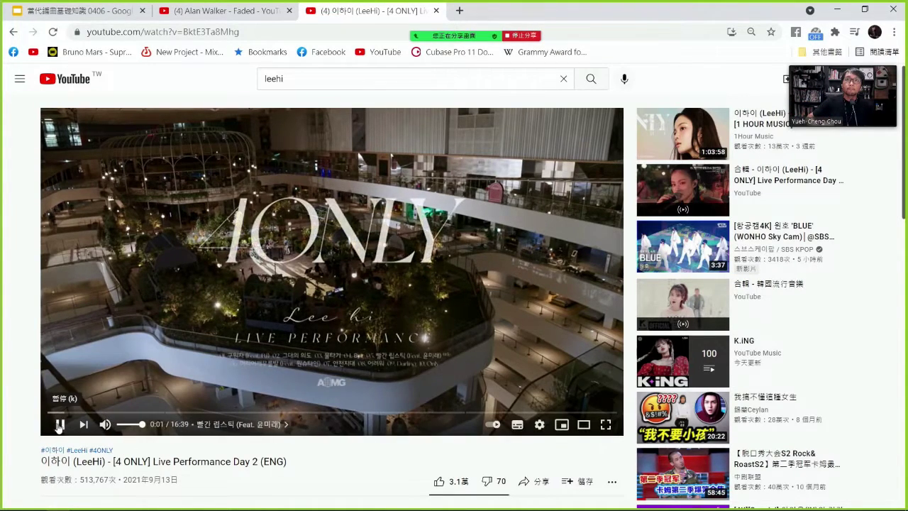
pyautogui.click(56, 413)
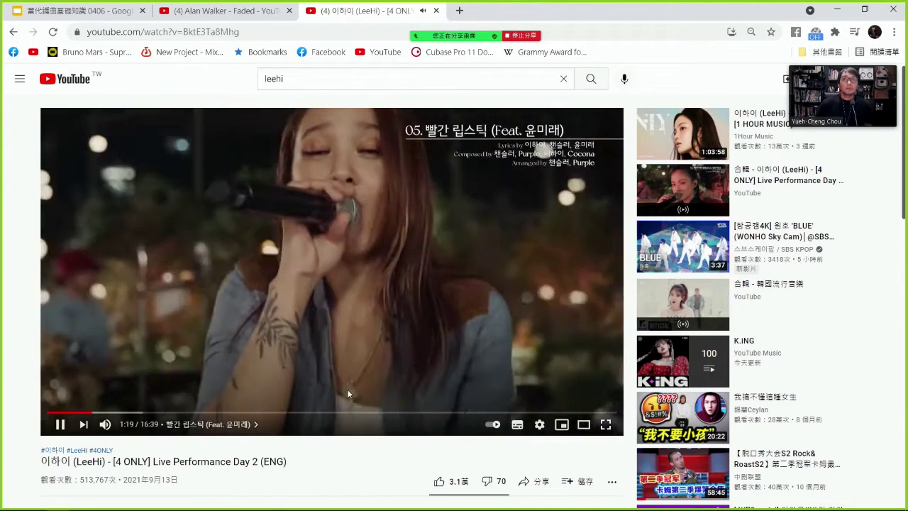
pyautogui.click(329, 366)
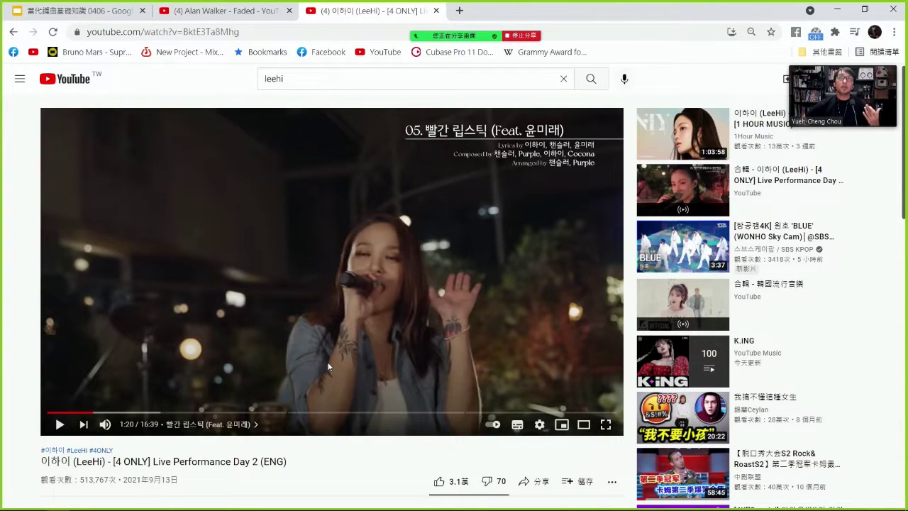
# Switch to Cubase and close the REVelation effect window and the HALion Sonic SE 01 channel settings
pyautogui.click(827, 15)
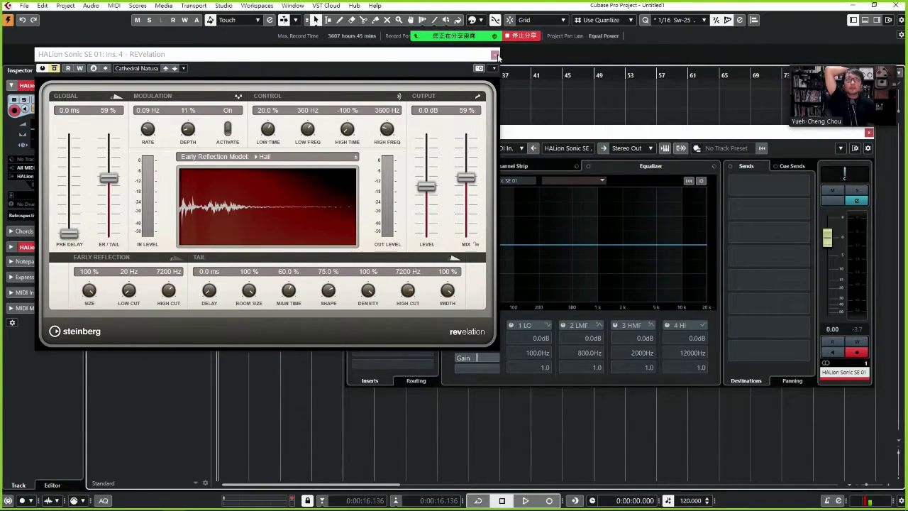
pyautogui.click(495, 55)
pyautogui.click(870, 133)
pyautogui.rightClick(166, 128)
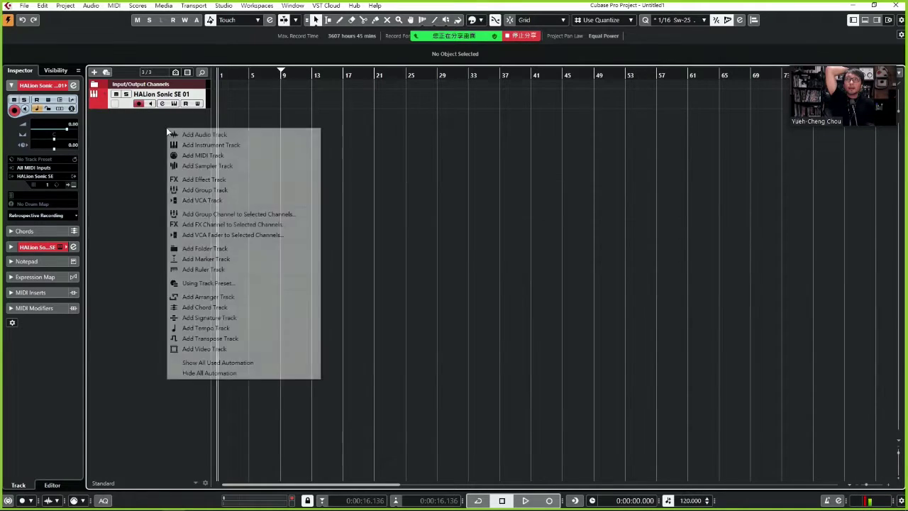
pyautogui.click(137, 161)
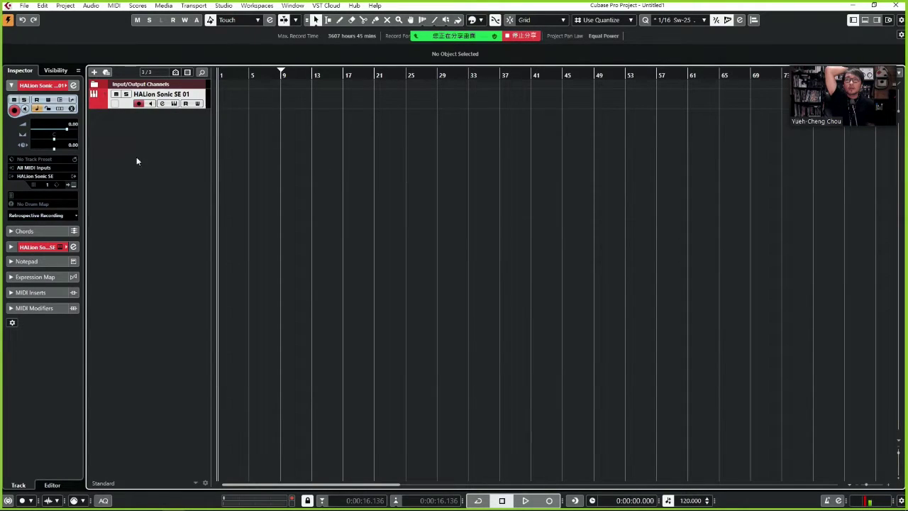
pyautogui.rightClick(180, 176)
pyautogui.click(198, 157)
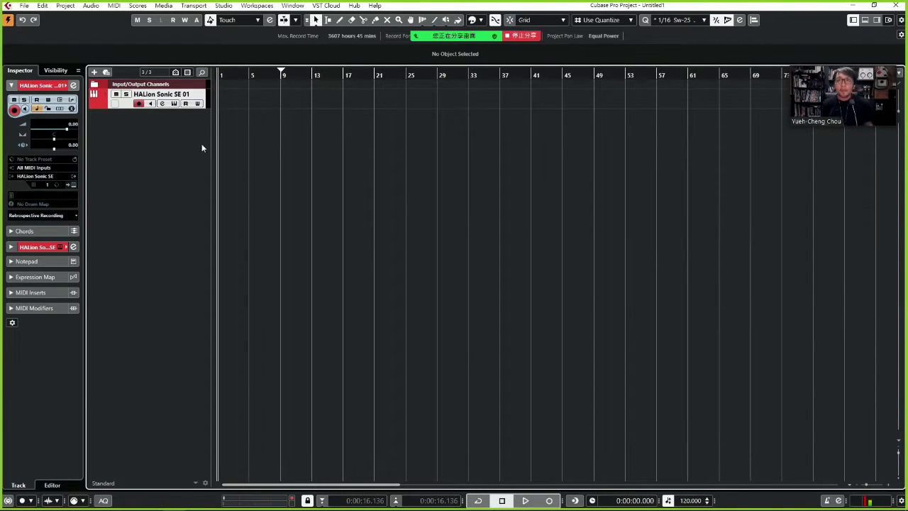
# Switch back to Chrome and return to the YouTube search results for "leehi"
pyautogui.click(58, 504)
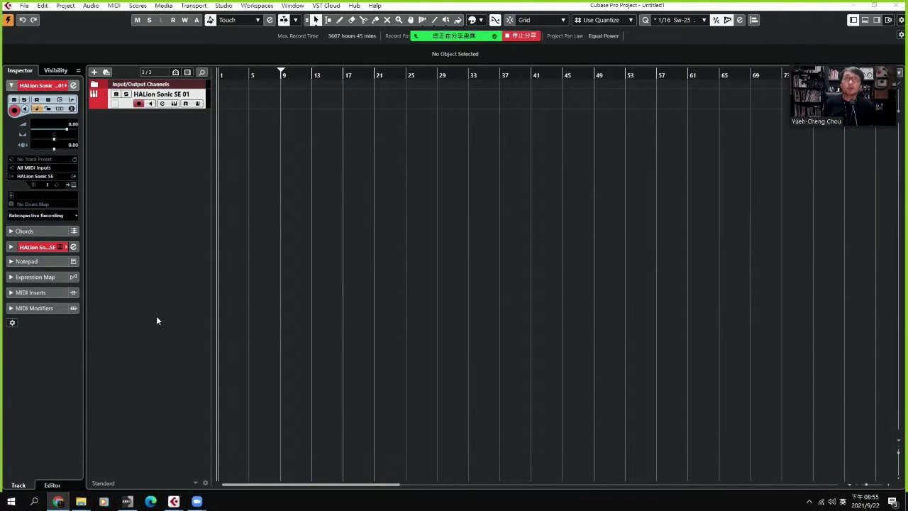
pyautogui.click(13, 32)
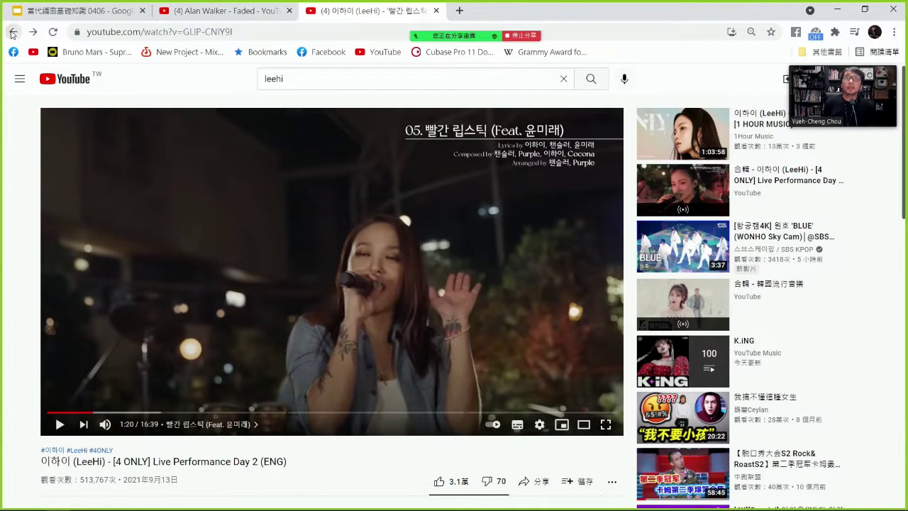
pyautogui.click(13, 32)
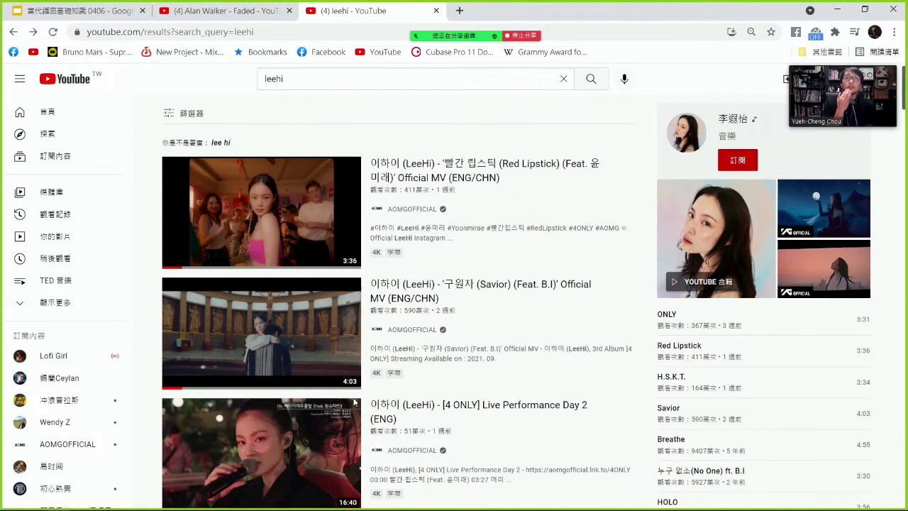
# Browse the "leehi" search results and open the Red Lipstick official music video
pyautogui.scroll(-1, 333, 430)
pyautogui.scroll(-2, 333, 430)
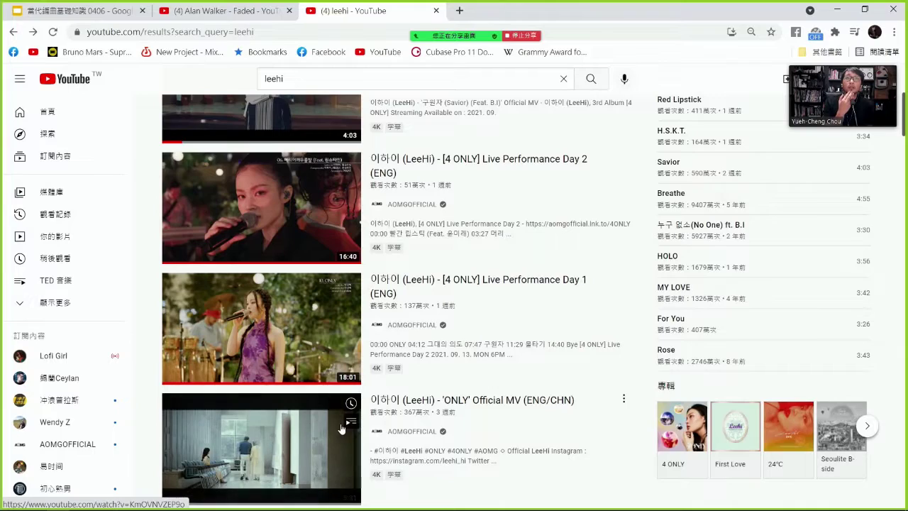
pyautogui.scroll(-2, 333, 445)
pyautogui.scroll(-5, 334, 445)
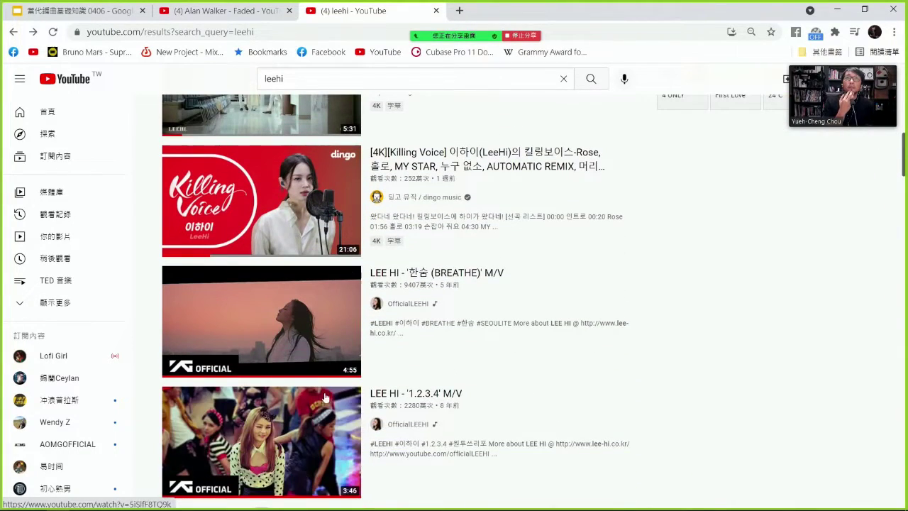
pyautogui.scroll(10, 346, 393)
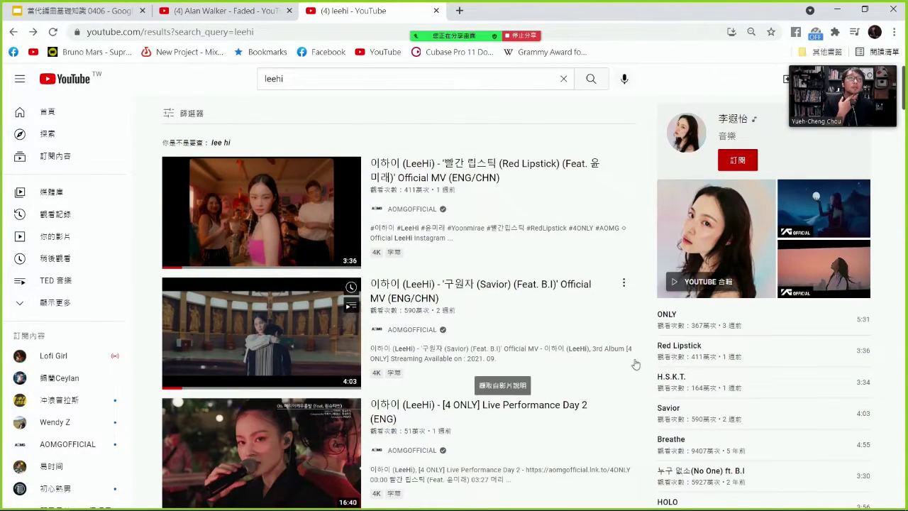
pyautogui.click(452, 179)
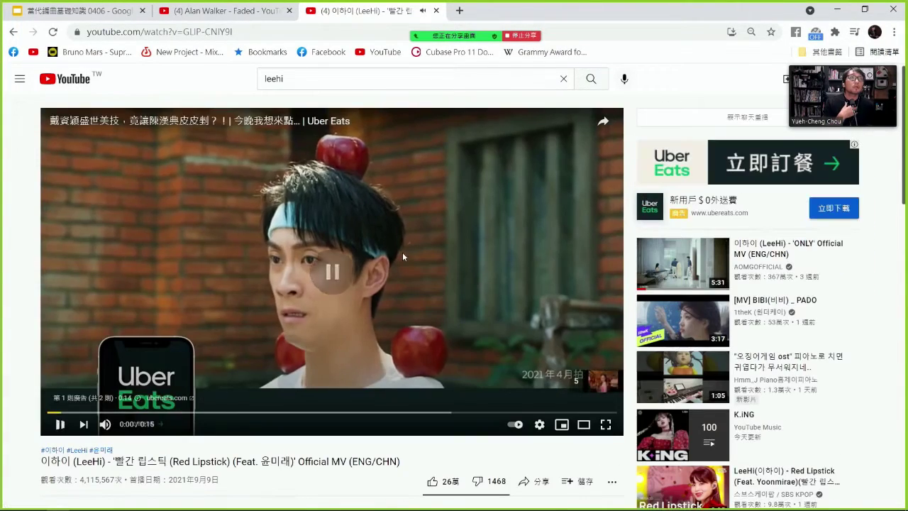
# Copy the artist name "이하이 (LeeHi" from the video title and search YouTube for it
pyautogui.scroll(-3, 650, 307)
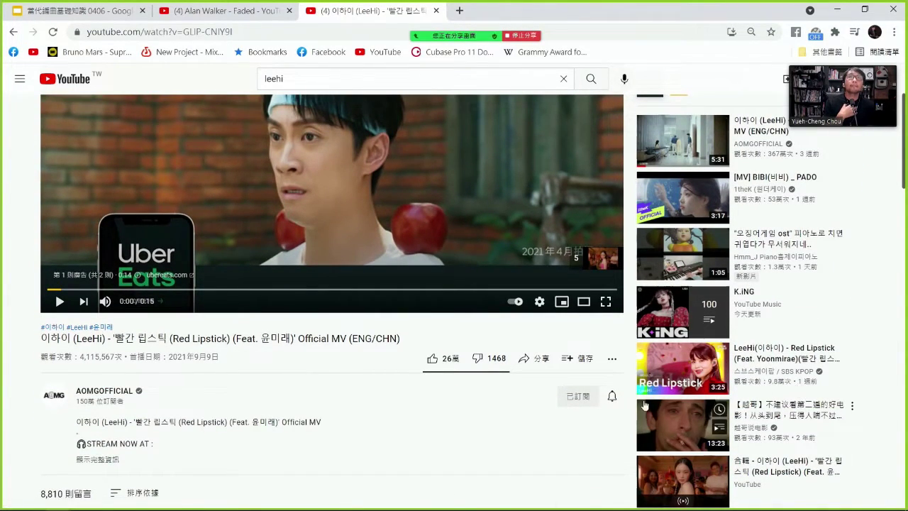
pyautogui.scroll(-1, 711, 423)
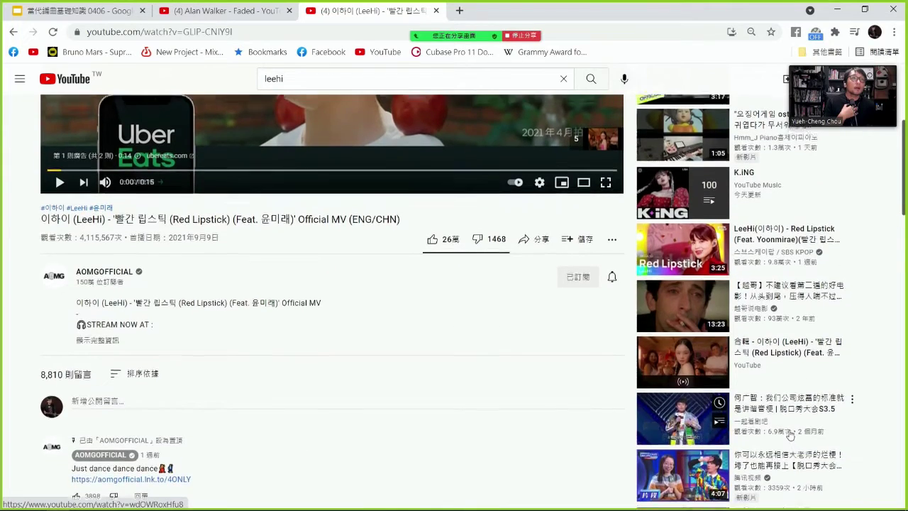
pyautogui.scroll(4, 787, 434)
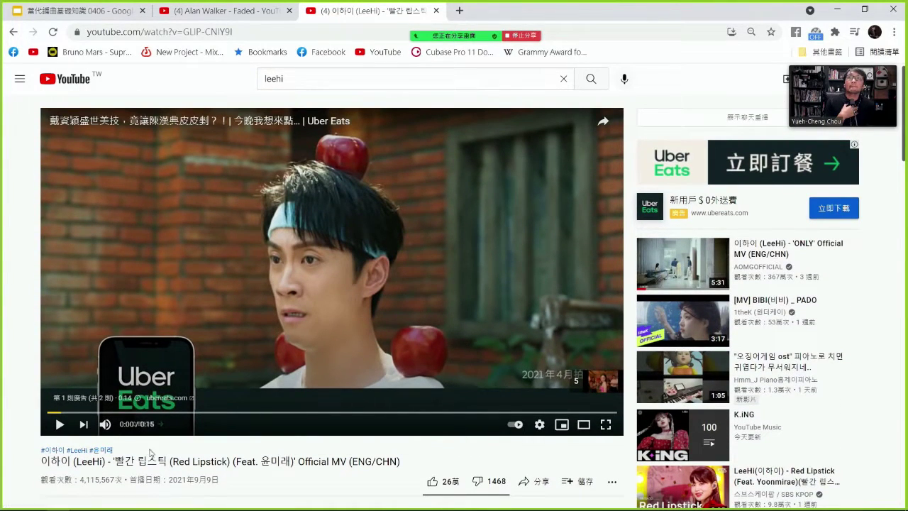
pyautogui.moveTo(75, 462); pyautogui.dragTo(32, 468)
pyautogui.hotkey('ctrl', 'c')
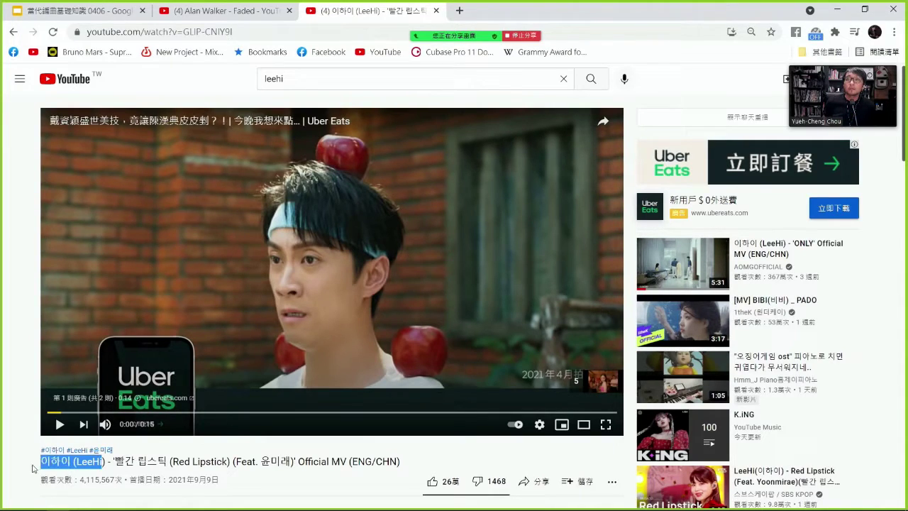
pyautogui.click(326, 74)
pyautogui.hotkey('ctrl', 'a')
pyautogui.hotkey('ctrl', 'v')
pyautogui.press('Return')
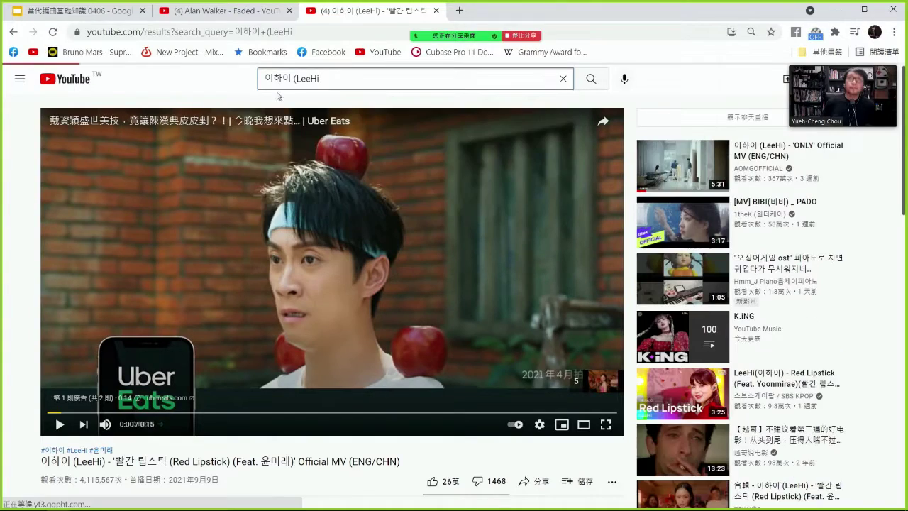
# Open LeeHi's Savior official music video, skip ahead to about 0:20, close the ad overlay, and pause at 0:30
pyautogui.scroll(-4, 220, 347)
pyautogui.scroll(-4, 349, 383)
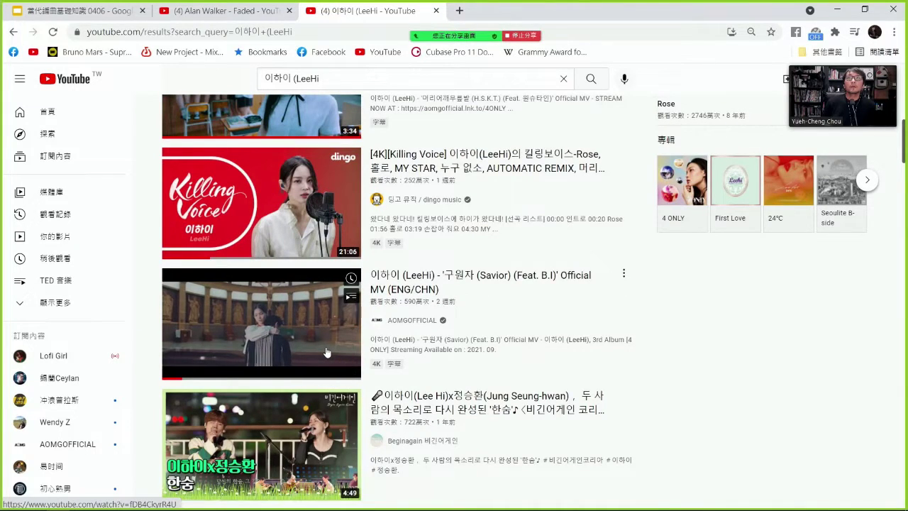
pyautogui.click(326, 352)
pyautogui.click(69, 413)
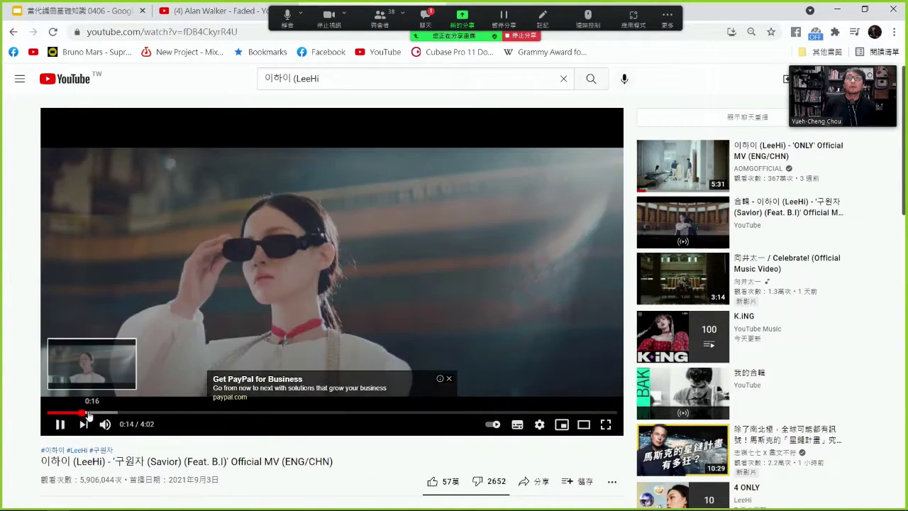
pyautogui.click(93, 413)
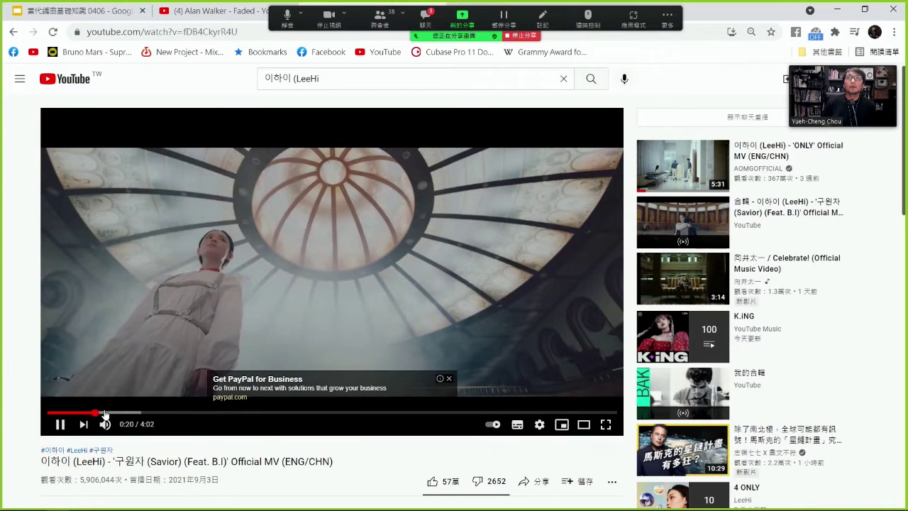
pyautogui.click(451, 379)
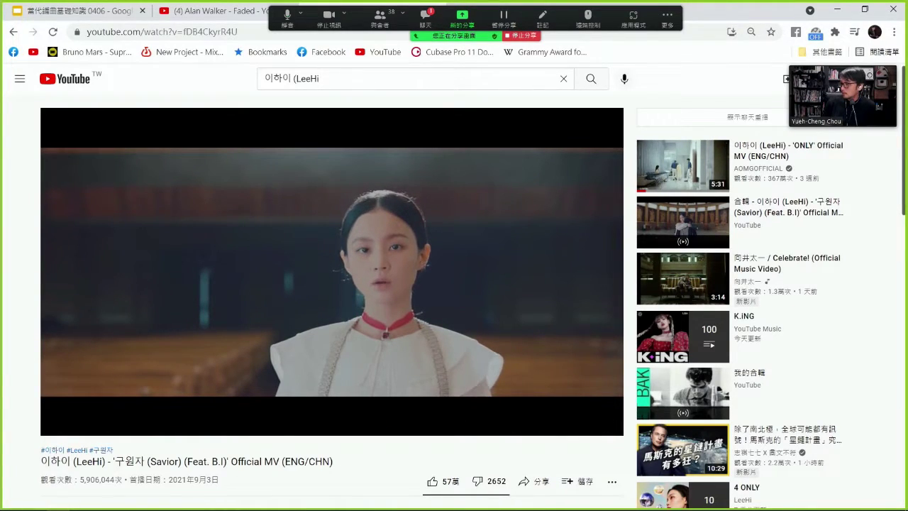
pyautogui.click(295, 321)
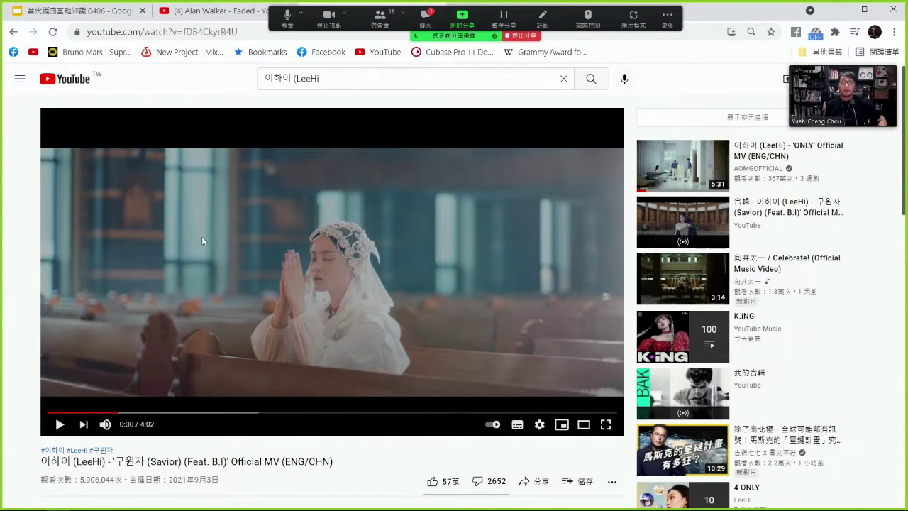
# Open the meeting chat to read the participants' latest messages, and minimize the chat window
pyautogui.click(430, 18)
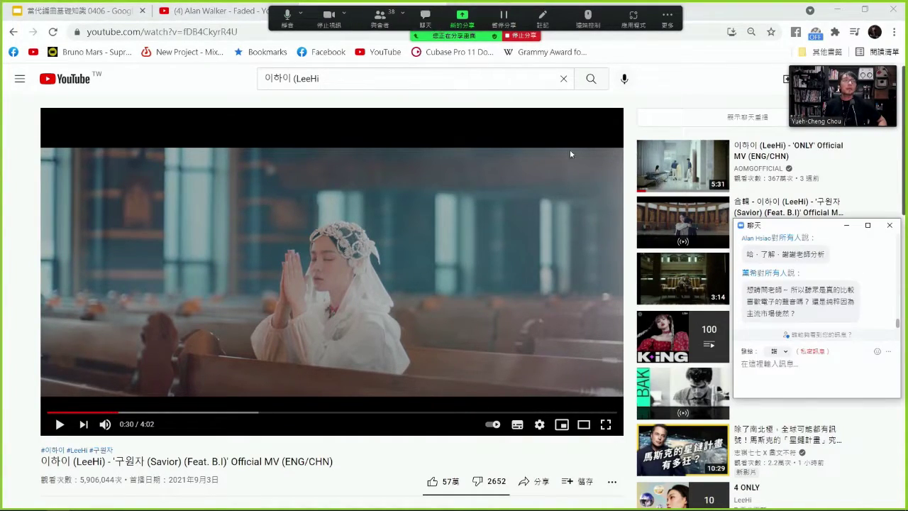
pyautogui.click(2, 426)
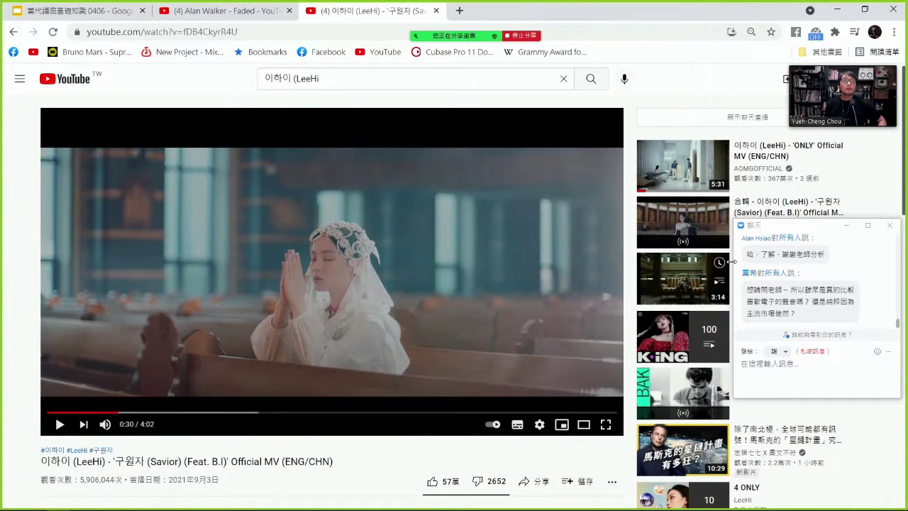
pyautogui.click(860, 231)
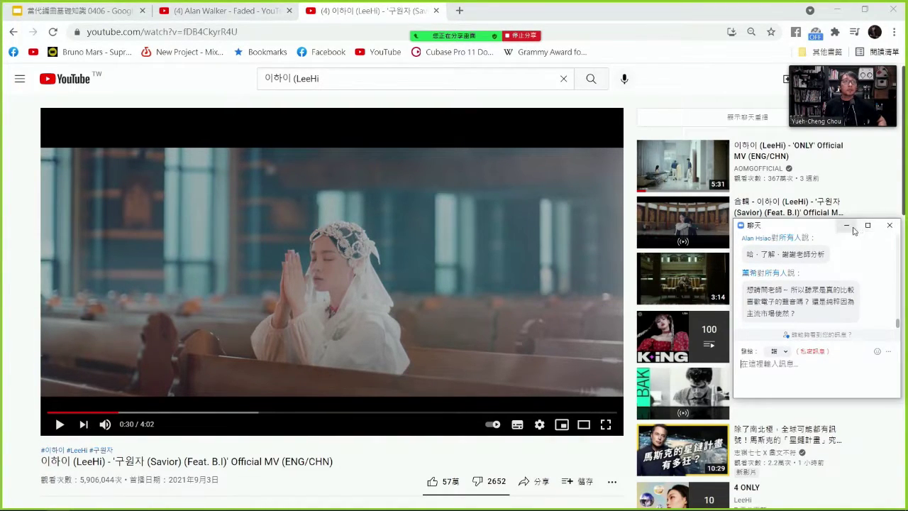
pyautogui.click(845, 226)
# Resume the Savior music video, pausing at 0:40 and again at 0:53
pyautogui.click(242, 365)
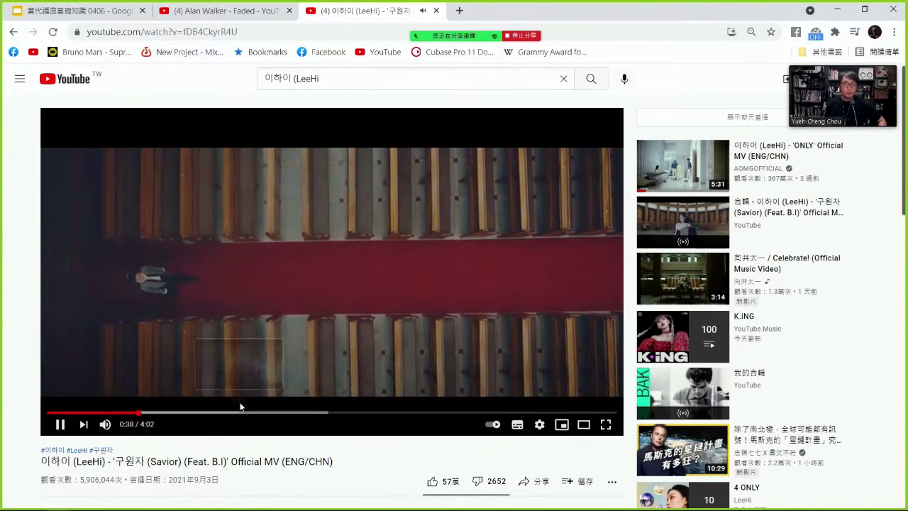
pyautogui.click(245, 397)
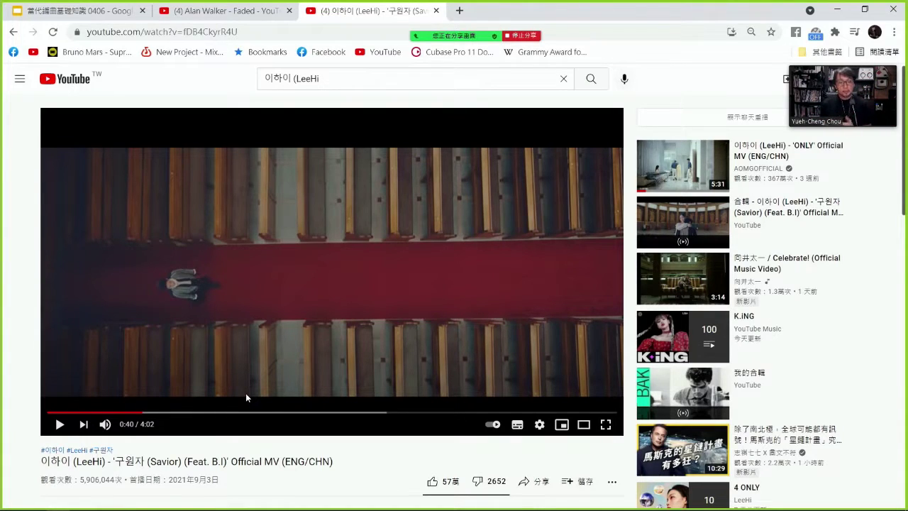
pyautogui.click(245, 398)
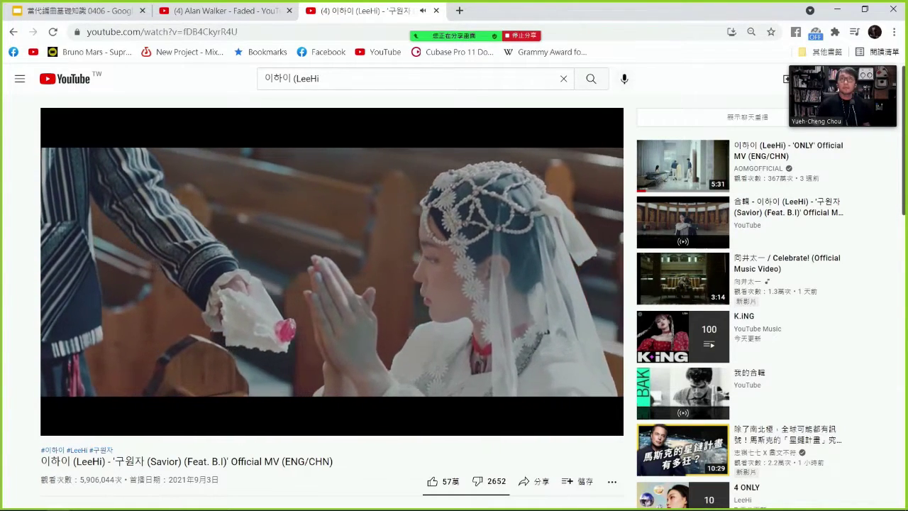
pyautogui.click(299, 363)
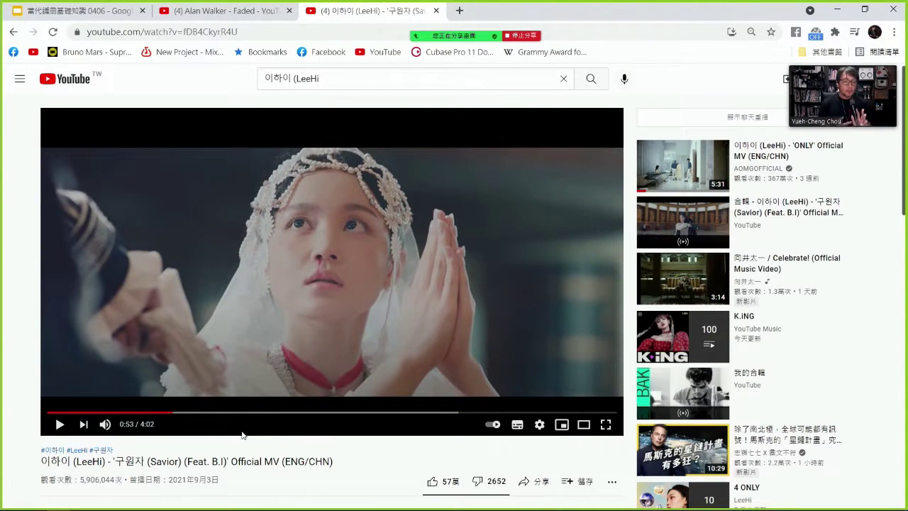
# Resume the Savior music video and pause it at 1:16
pyautogui.press('space')
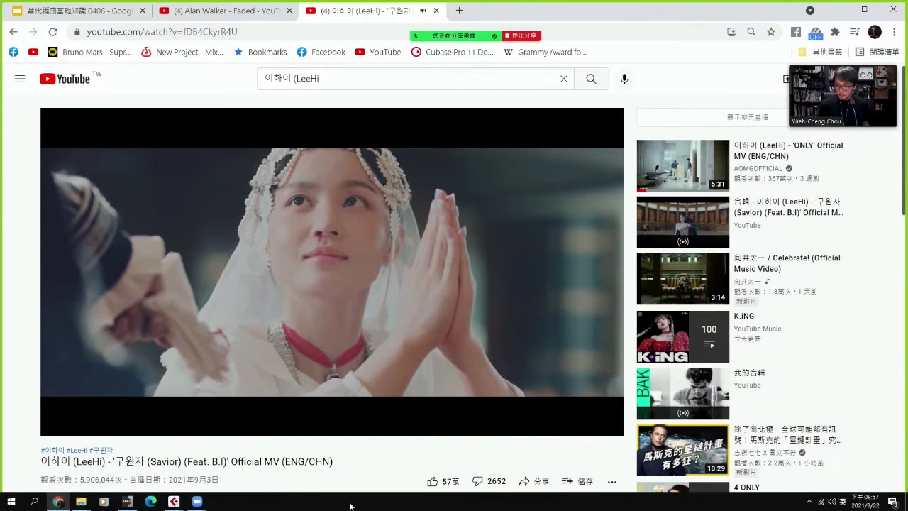
pyautogui.moveTo(173, 502)
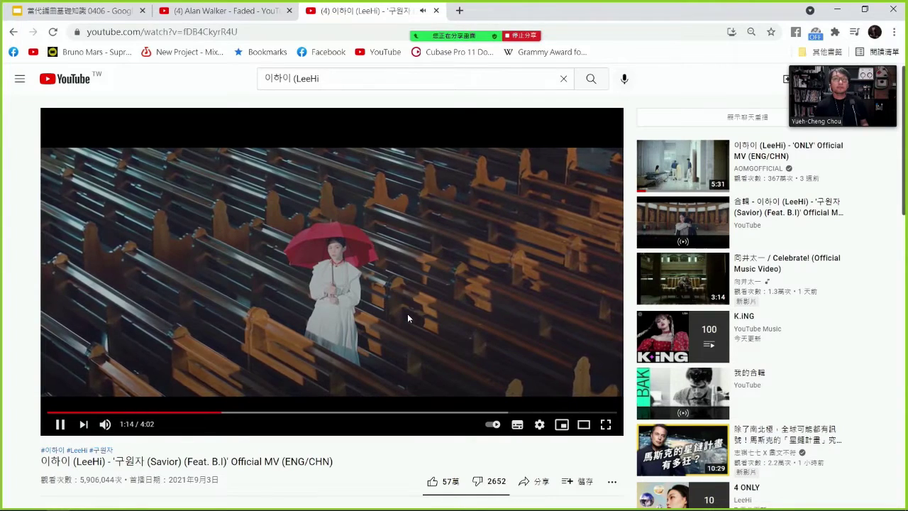
pyautogui.click(407, 317)
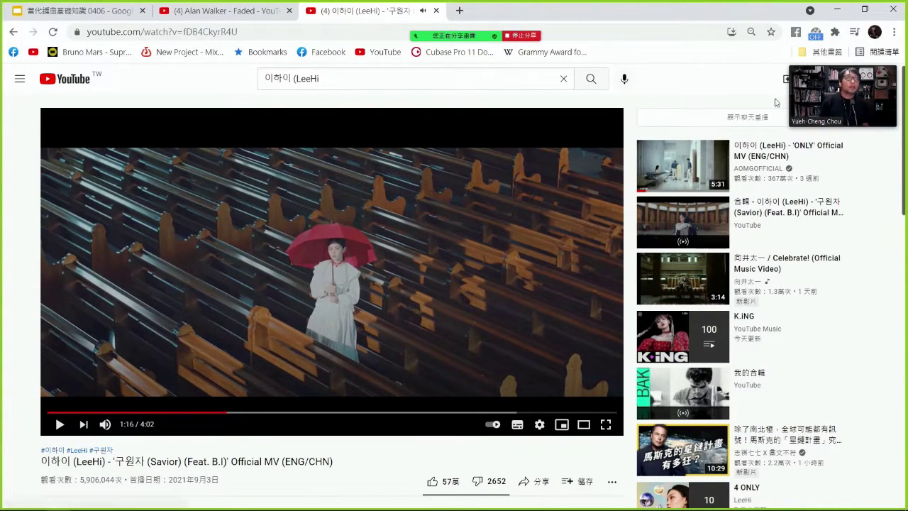
# Switch to Cubase and record a short rising and falling MIDI phrase on the HALion Sonic SE 01 track
pyautogui.hotkey('alt', 'Tab')
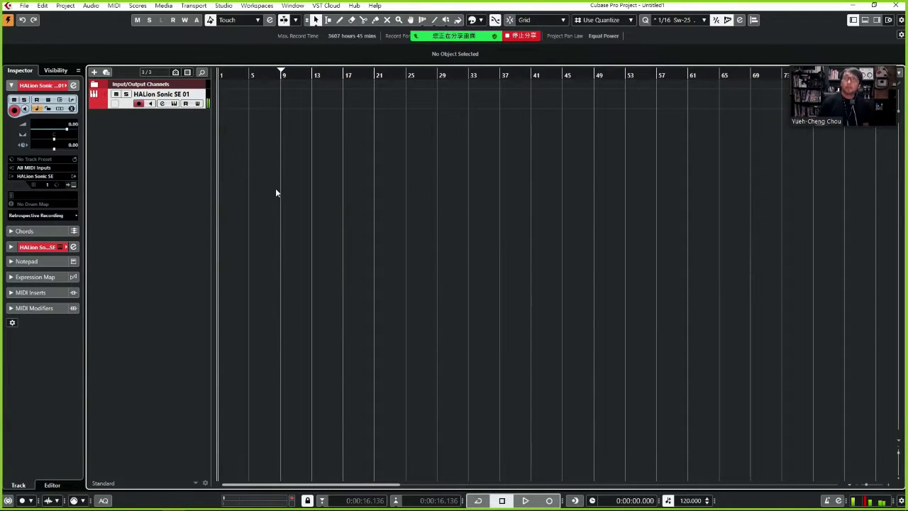
pyautogui.press('KP_Multiply')
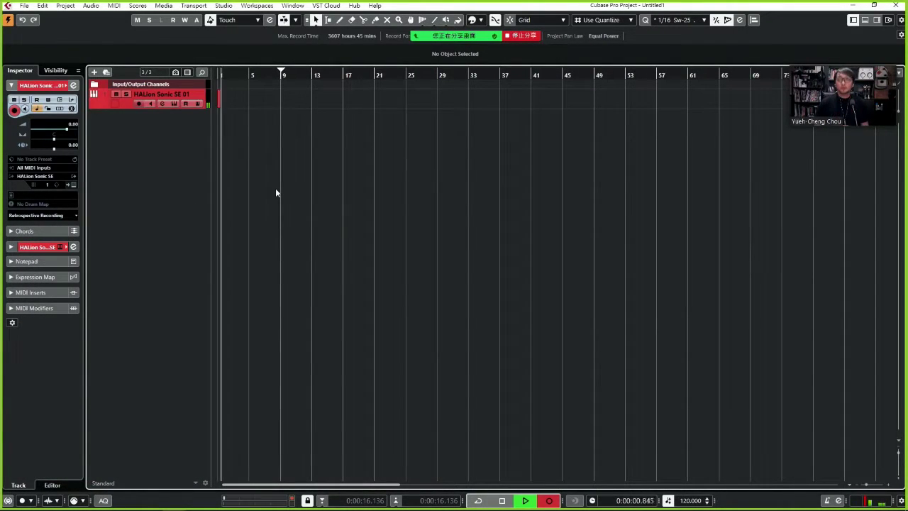
pyautogui.press('h')
pyautogui.press('h')
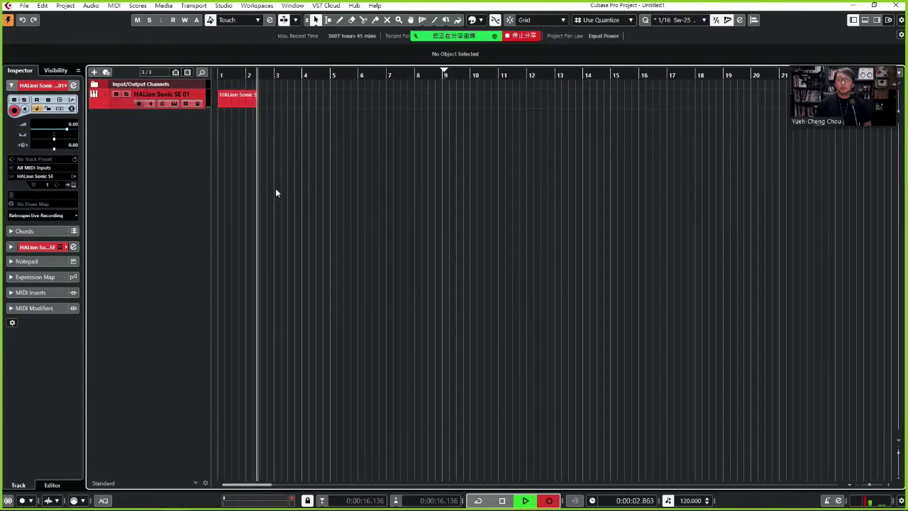
pyautogui.press('h')
pyautogui.hotkey('ctrl', 'Down')
pyautogui.hotkey('ctrl', 'Down')
pyautogui.hotkey('ctrl', 'Down')
pyautogui.hotkey('ctrl', 'Down')
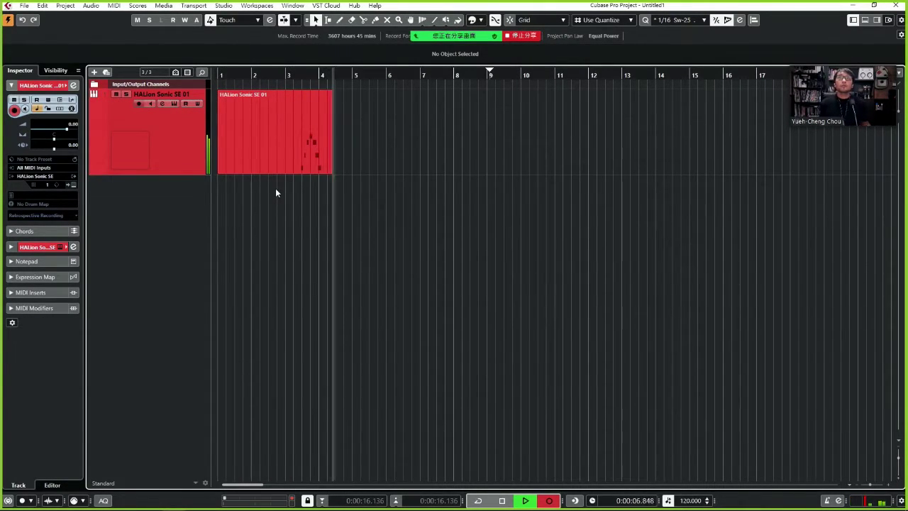
pyautogui.press('space')
# Open the recorded phrase in the note editor and move its first C3 note slightly later, toward position 3.3
pyautogui.moveTo(303, 75); pyautogui.dragTo(312, 111)
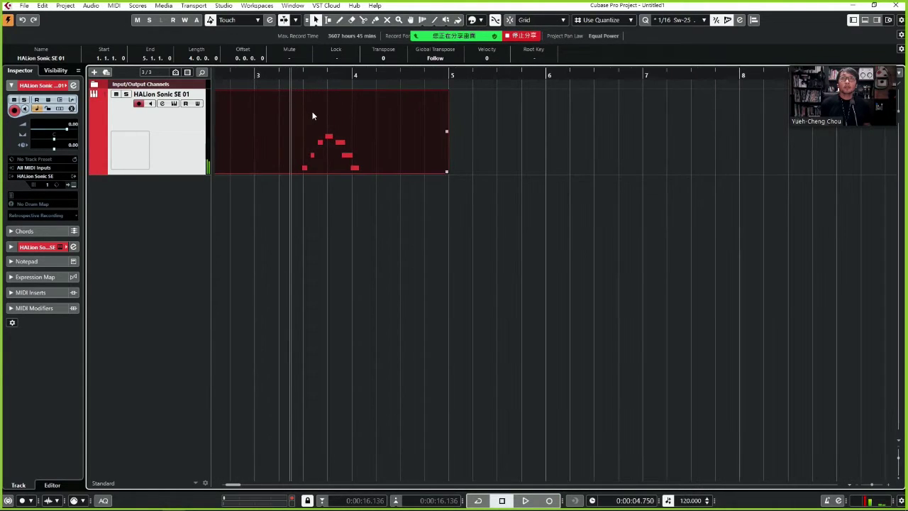
pyautogui.doubleClick(313, 117)
pyautogui.moveTo(305, 220); pyautogui.dragTo(302, 230)
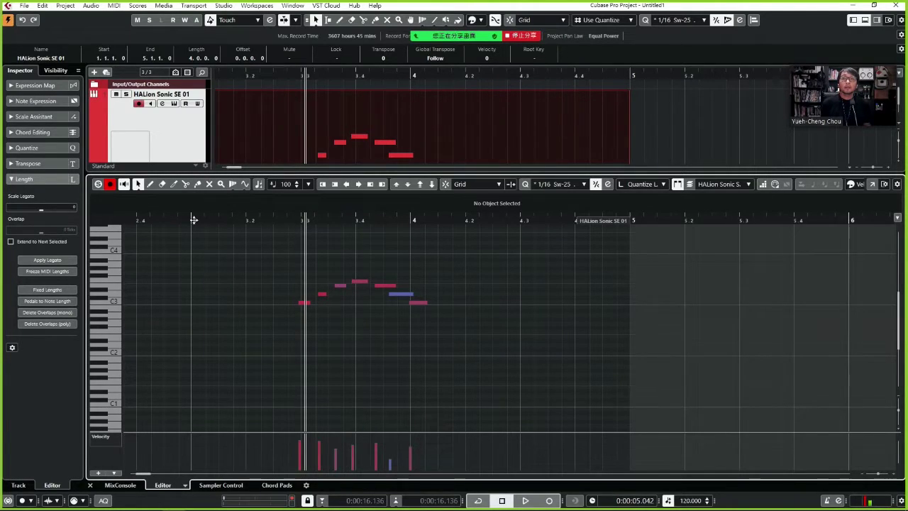
pyautogui.moveTo(288, 221); pyautogui.dragTo(354, 297)
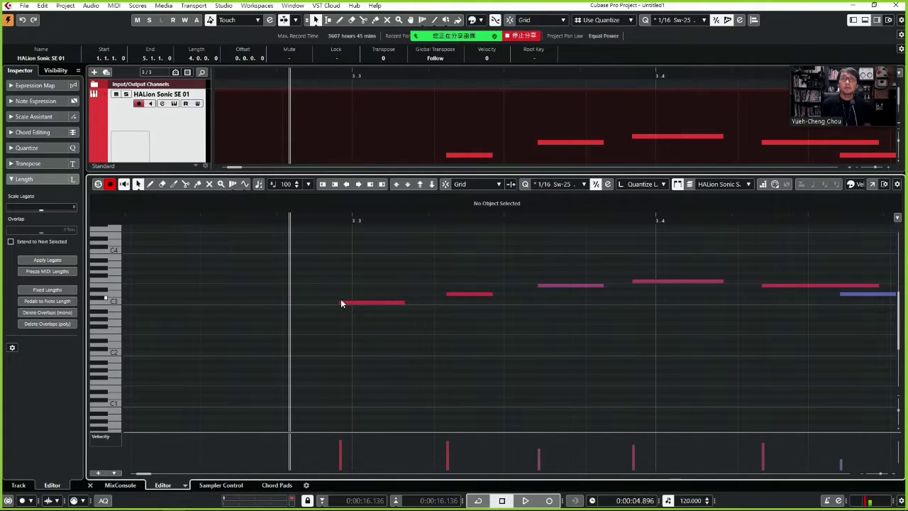
pyautogui.moveTo(341, 303); pyautogui.dragTo(349, 304)
# Select the phrase's first four notes and shift them together so the first note starts at 3.3.1.0
pyautogui.moveTo(391, 272); pyautogui.dragTo(689, 347)
pyautogui.press('q')
pyautogui.hotkey('ctrl', 'z')
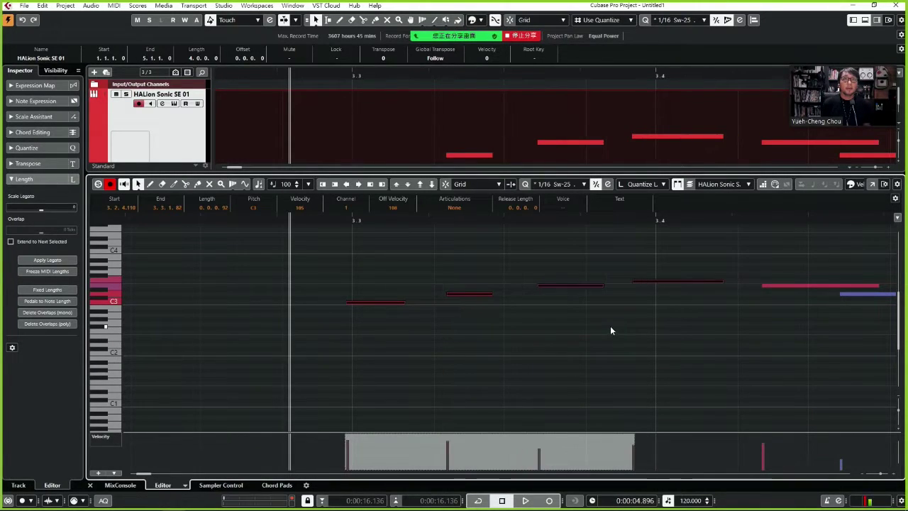
pyautogui.press('q')
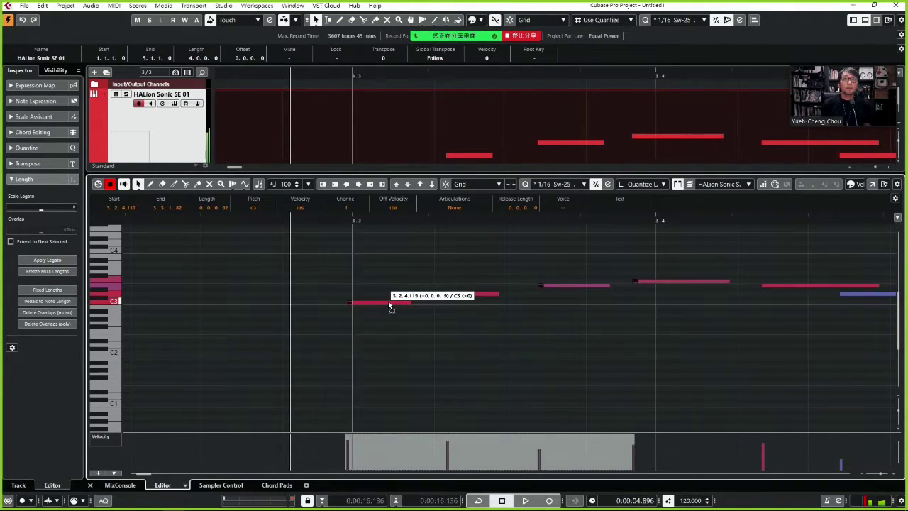
# Play back the shifted phrase through its last note in bar 4, and stop
pyautogui.press('space')
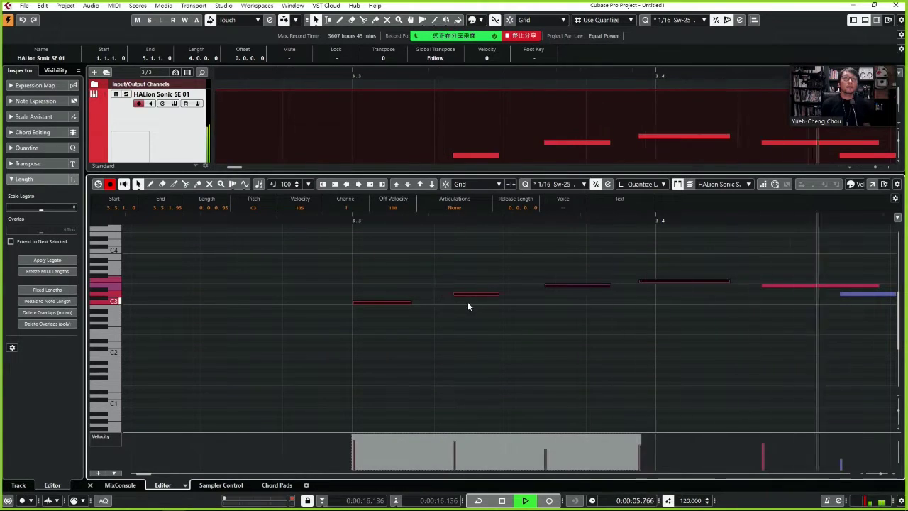
pyautogui.press('g')
pyautogui.press('g')
pyautogui.press('g')
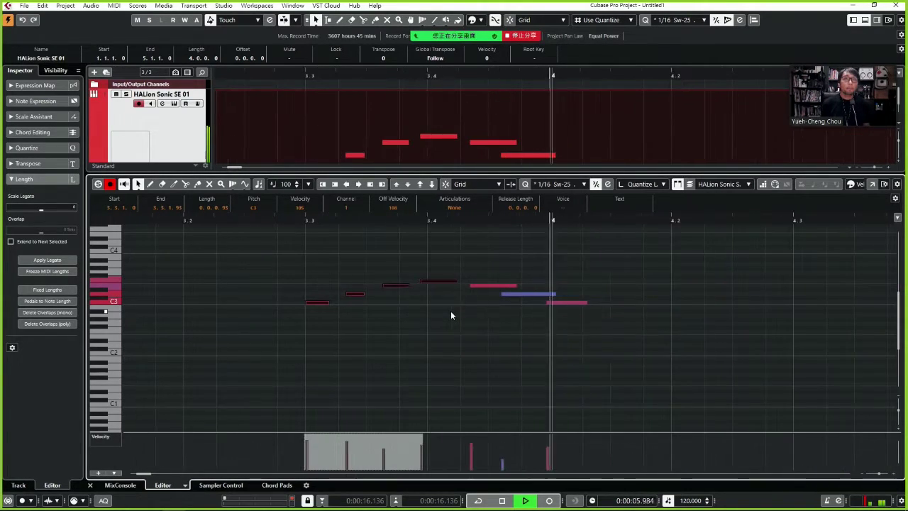
pyautogui.press('space')
# Open the track's HALion Sonic SE instrument and load Chamber Strings from the Strings category
pyautogui.click(167, 141)
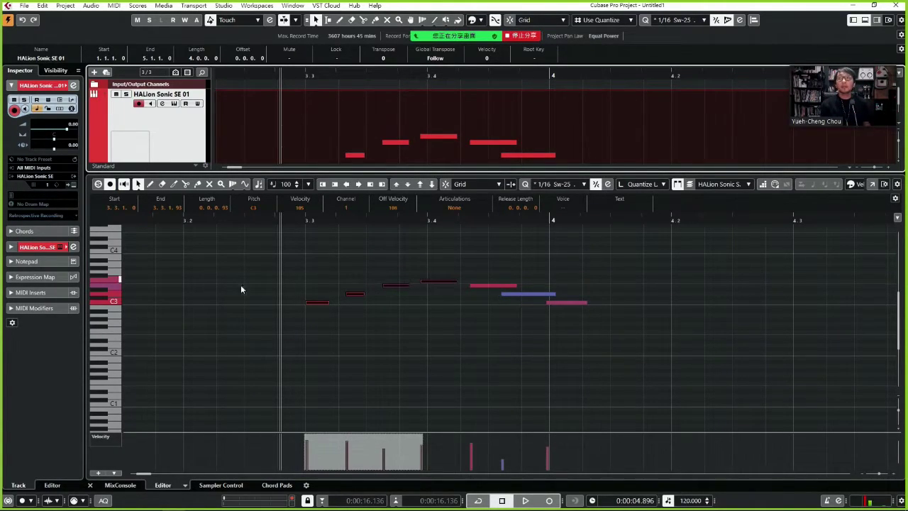
pyautogui.click(61, 246)
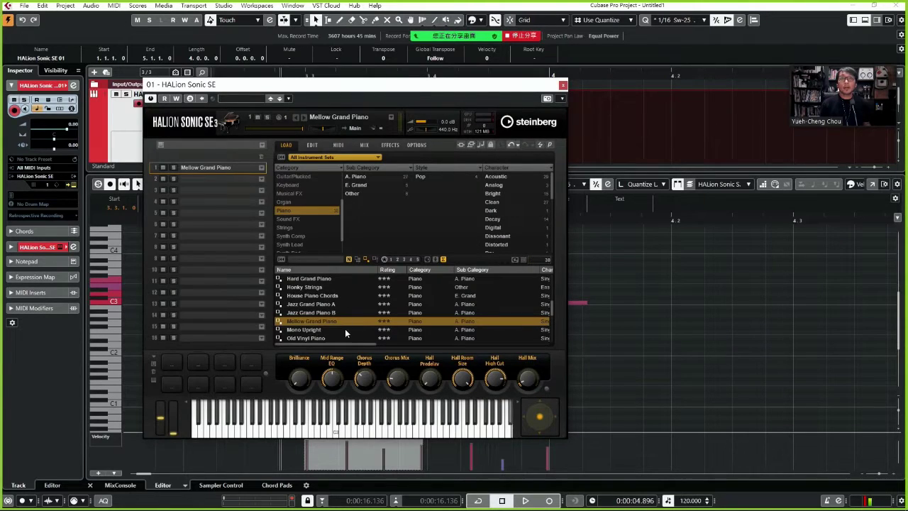
pyautogui.scroll(-2, 314, 237)
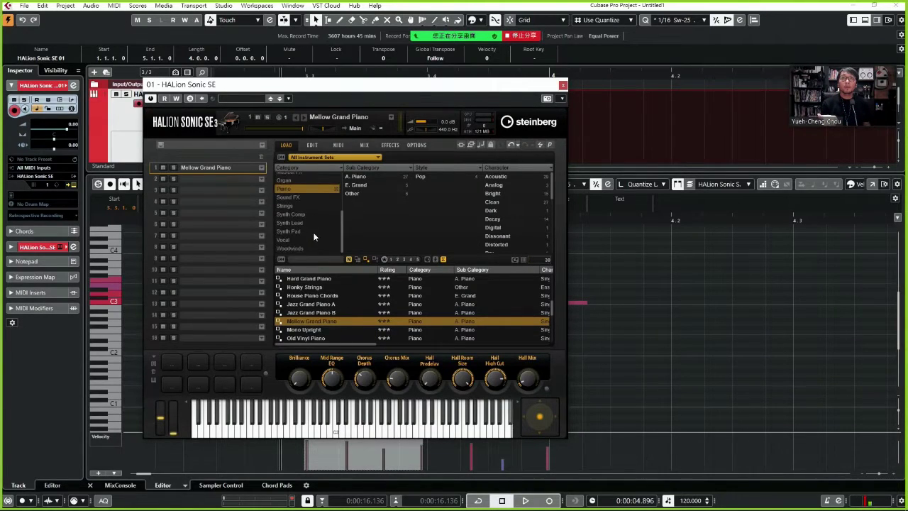
pyautogui.scroll(3, 305, 230)
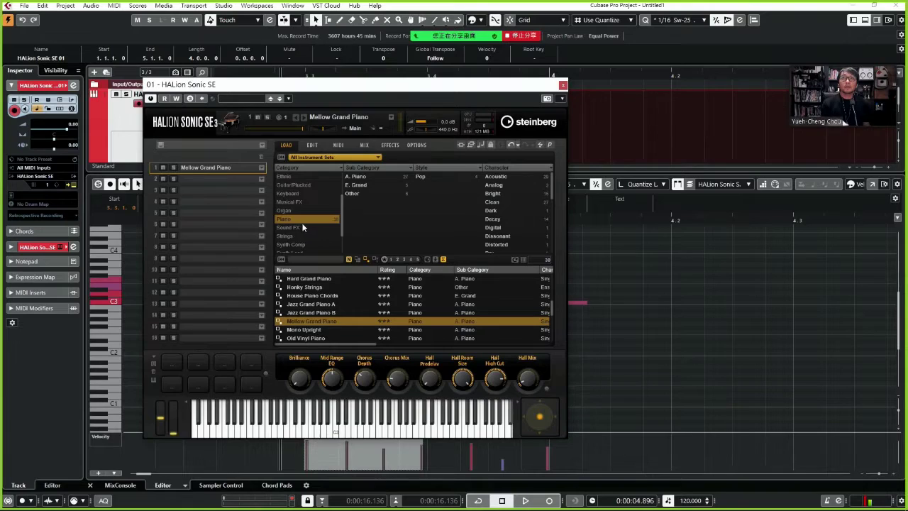
pyautogui.scroll(-3, 288, 238)
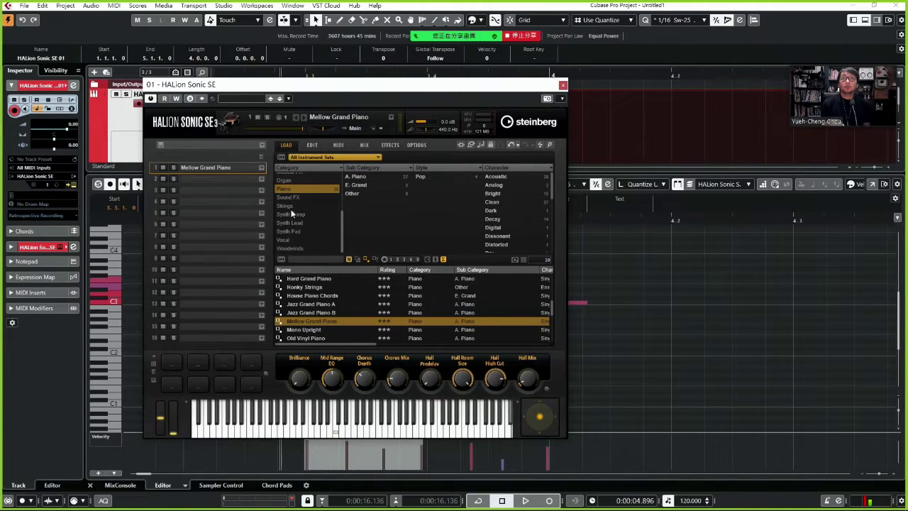
pyautogui.click(287, 206)
pyautogui.doubleClick(323, 304)
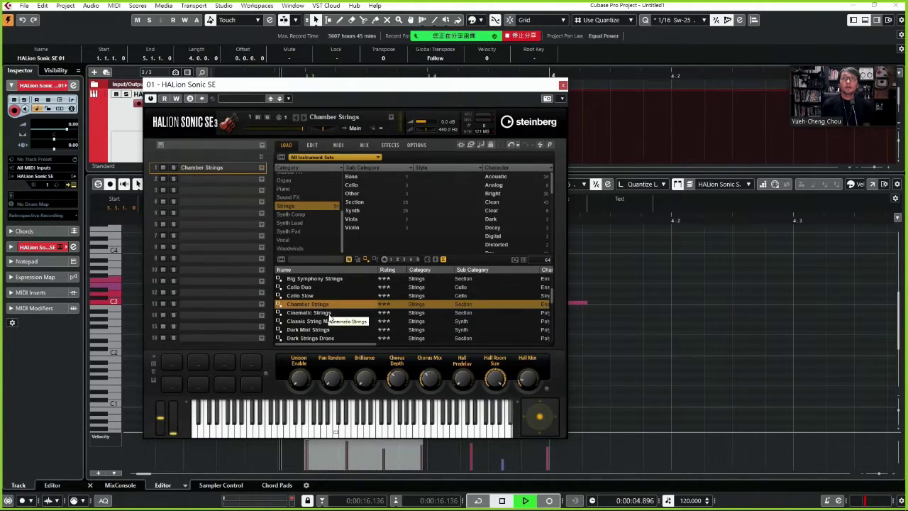
# Load Grammophone Baritone Sax from the Woodwinds category and audition the phrase with it
pyautogui.scroll(-3, 322, 321)
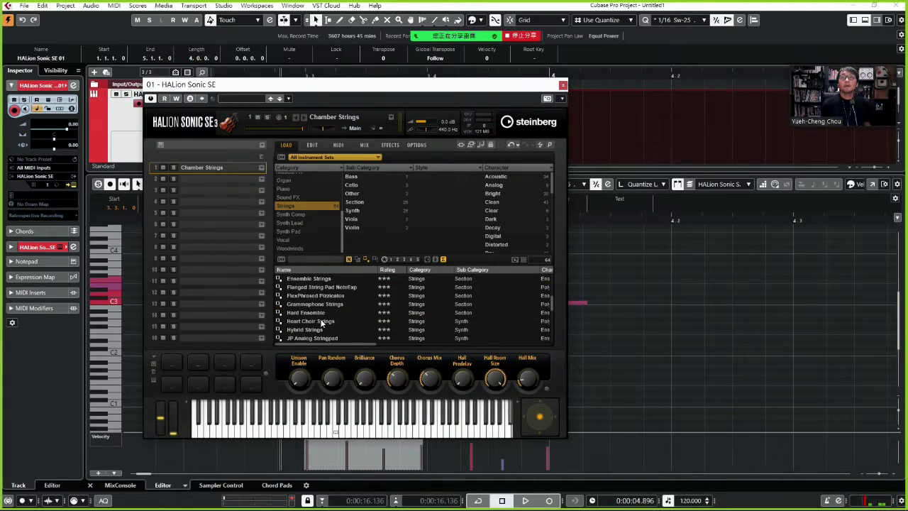
pyautogui.click(300, 227)
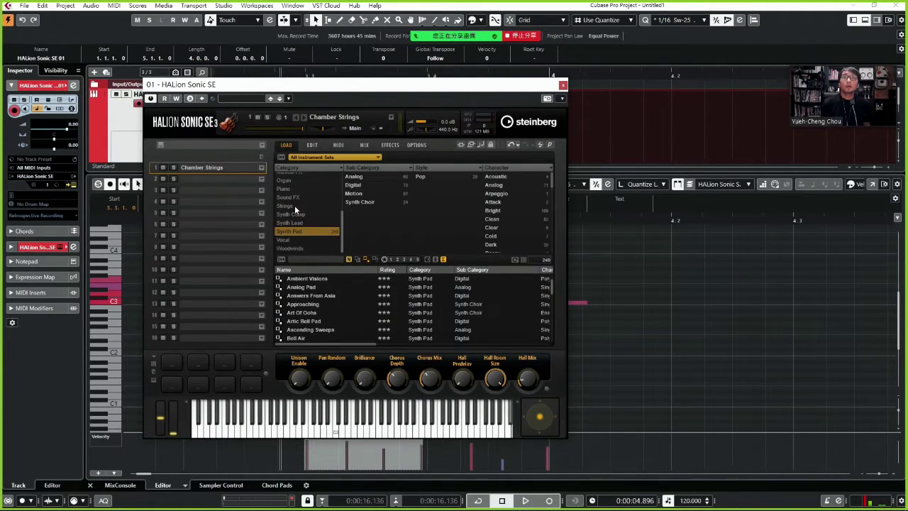
pyautogui.click(299, 231)
pyautogui.click(298, 212)
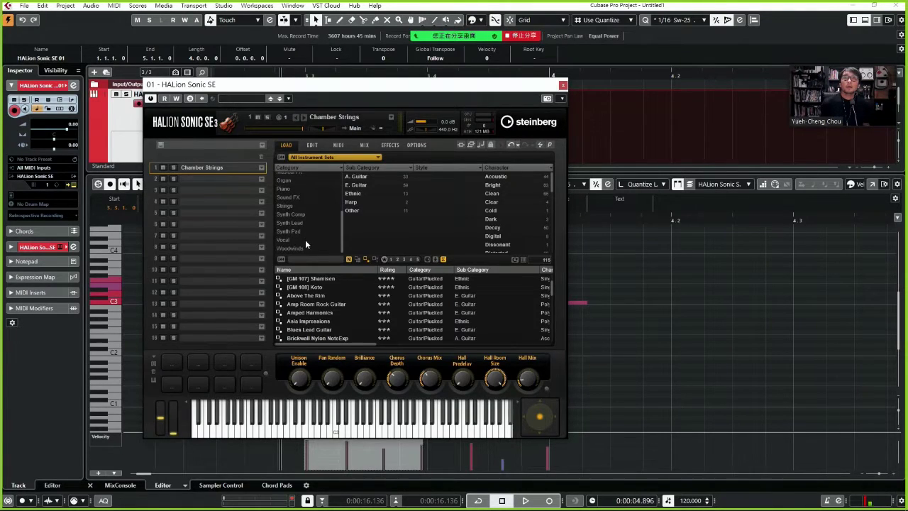
pyautogui.click(305, 246)
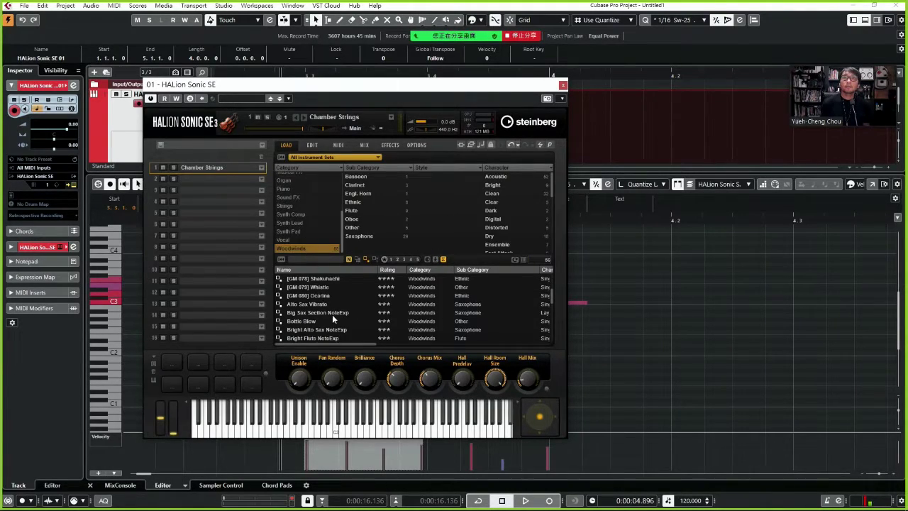
pyautogui.scroll(-4, 330, 317)
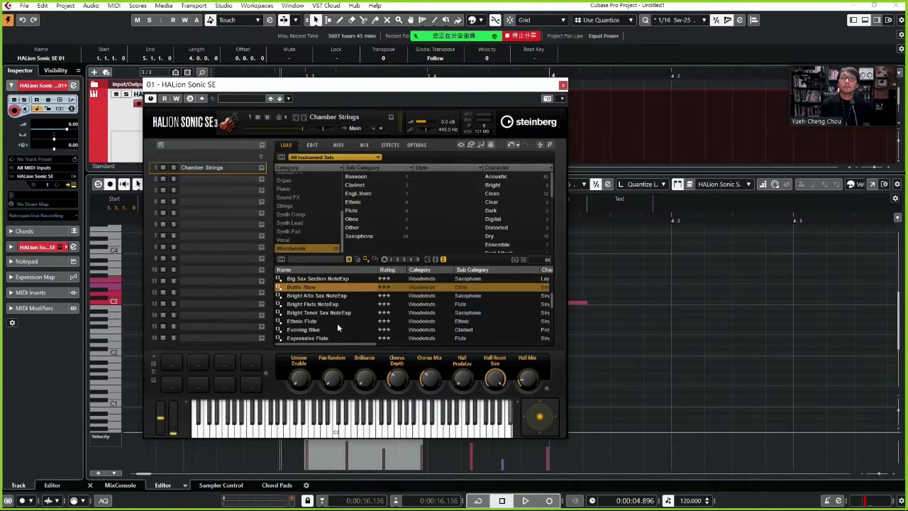
pyautogui.doubleClick(337, 323)
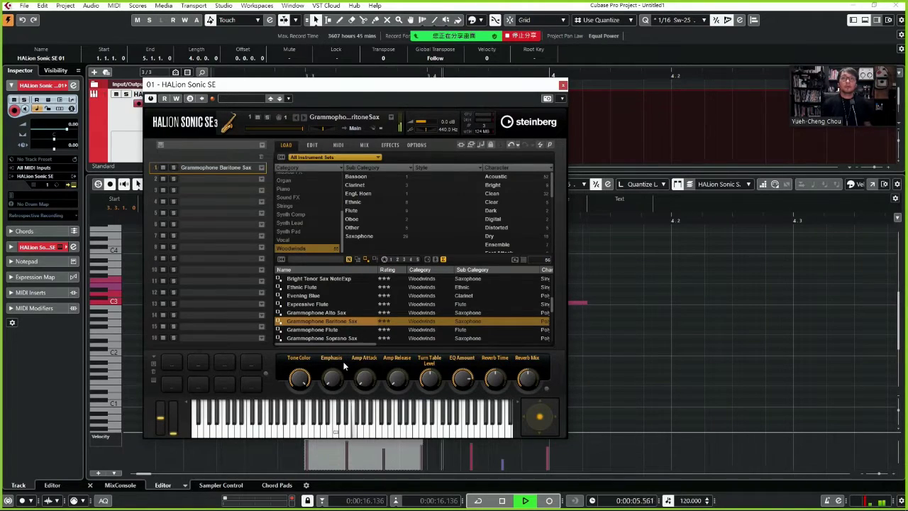
# Replace the sound with Bright Alto Sax NoteExp from the Woodwinds presets and play the phrase
pyautogui.scroll(4, 336, 311)
pyautogui.scroll(-4, 337, 312)
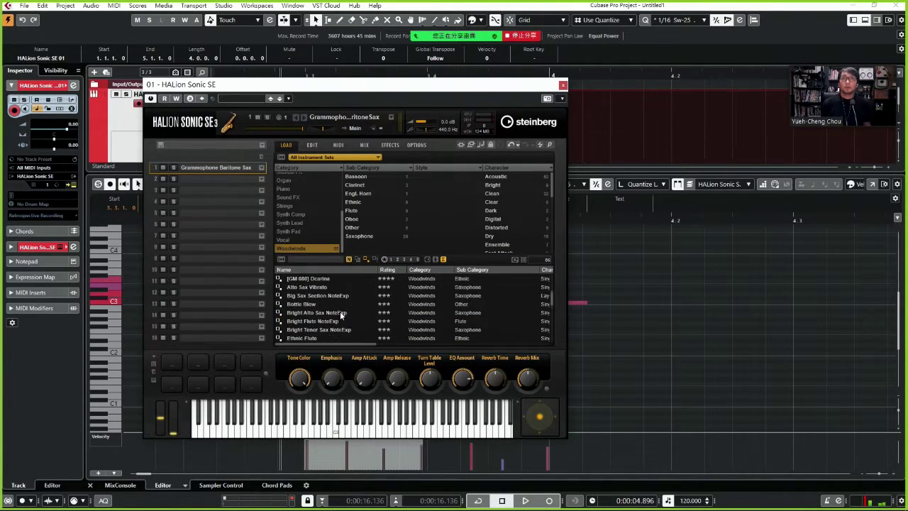
pyautogui.doubleClick(336, 297)
pyautogui.press('space')
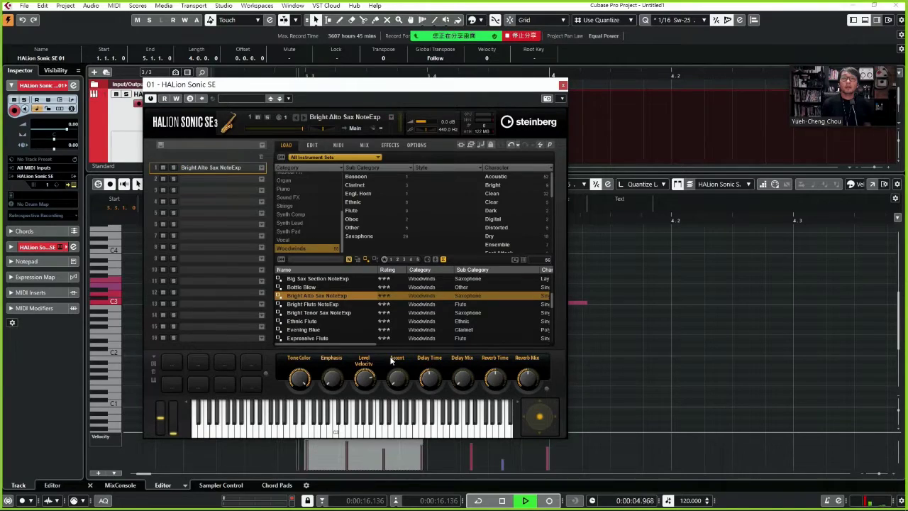
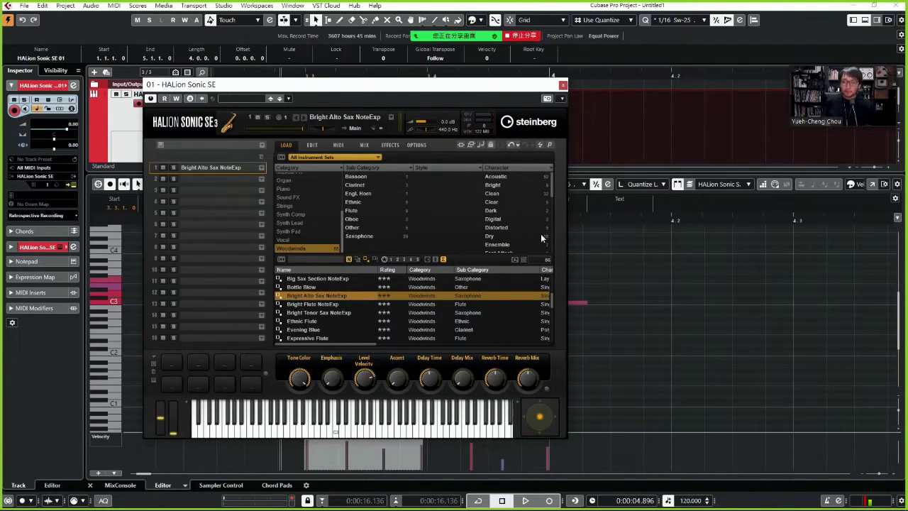
# Close the HALion Sonic SE window, and play the phrase with the alto sax sound again
pyautogui.click(563, 85)
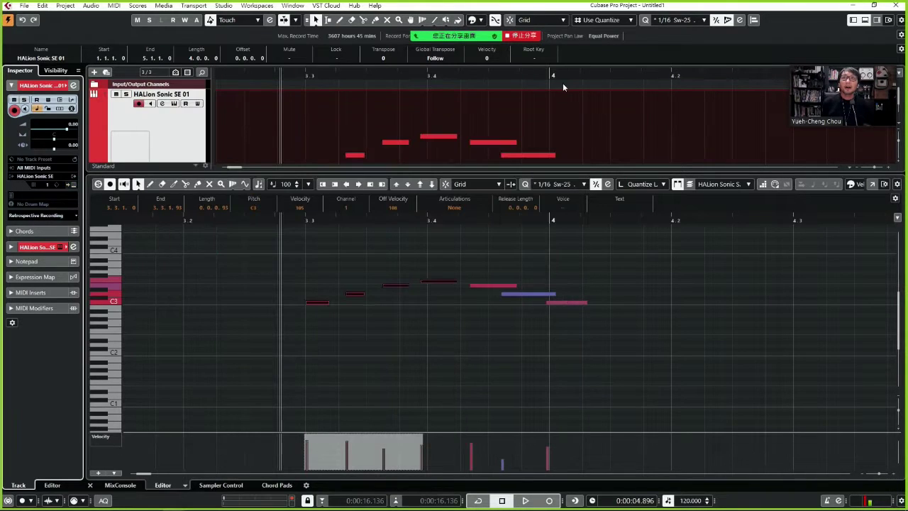
pyautogui.press('space')
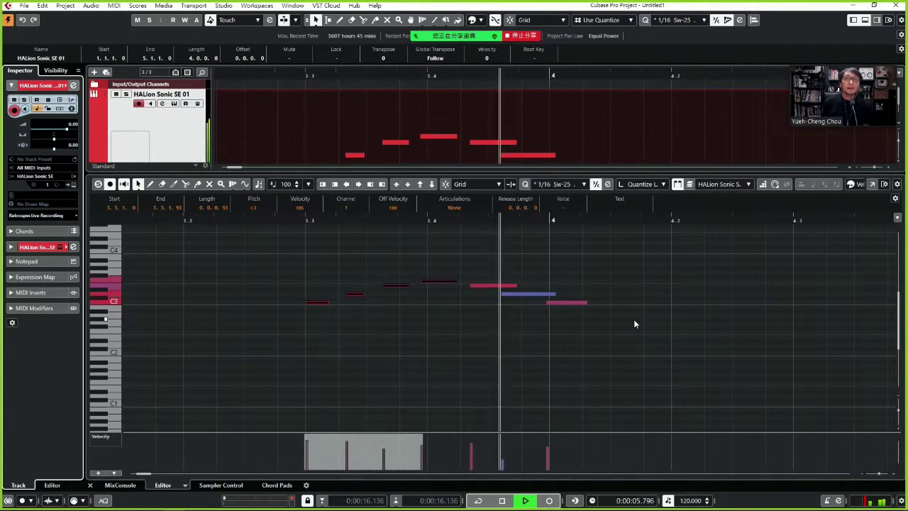
pyautogui.press('space')
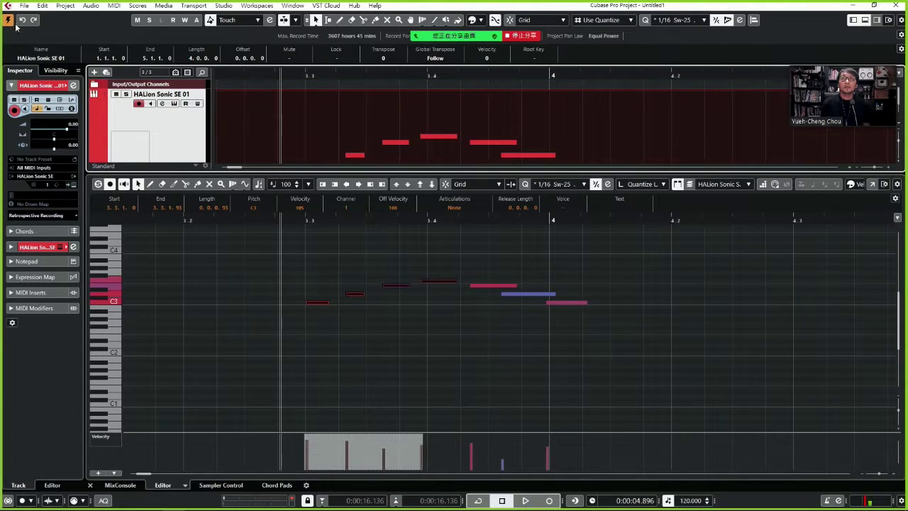
# Open the "1211 everything vst set" project without recalling the AXR scene data, and place the playhead near bar 21
pyautogui.click(854, 6)
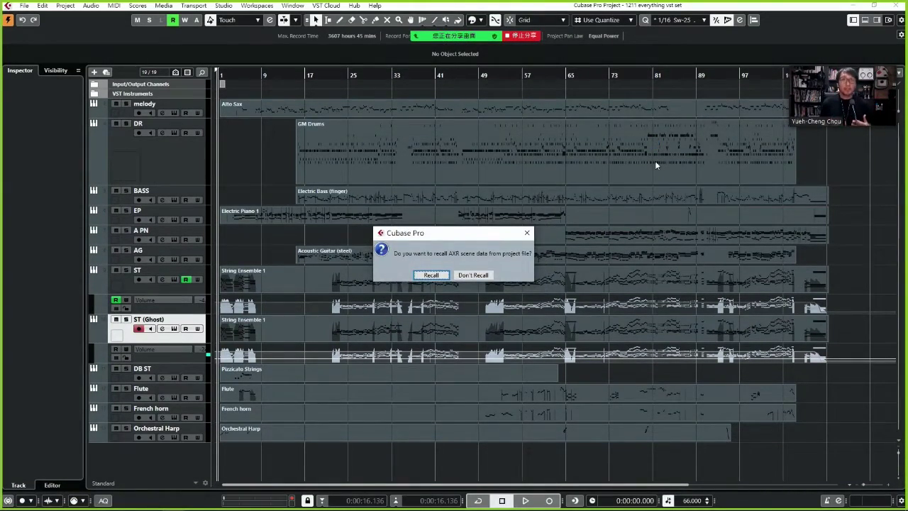
pyautogui.click(479, 272)
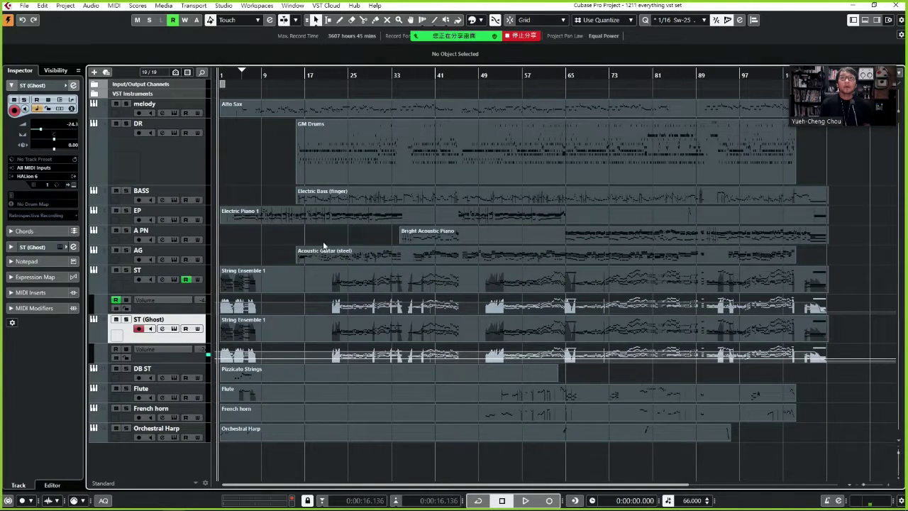
pyautogui.moveTo(266, 79); pyautogui.dragTo(464, 95)
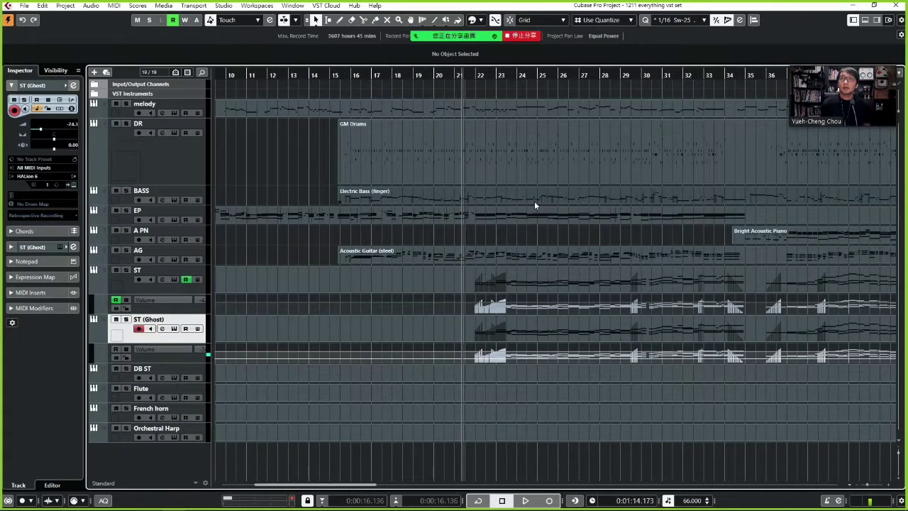
# Play the arrangement from bar 21 with the ST track soloed, and view its Session Strings Pro 2 instrument in Kontakt
pyautogui.press('space')
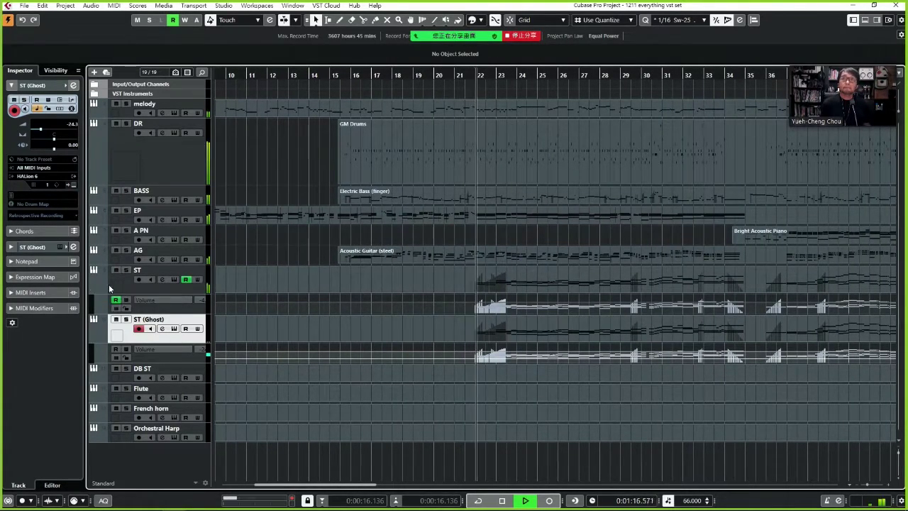
pyautogui.click(127, 272)
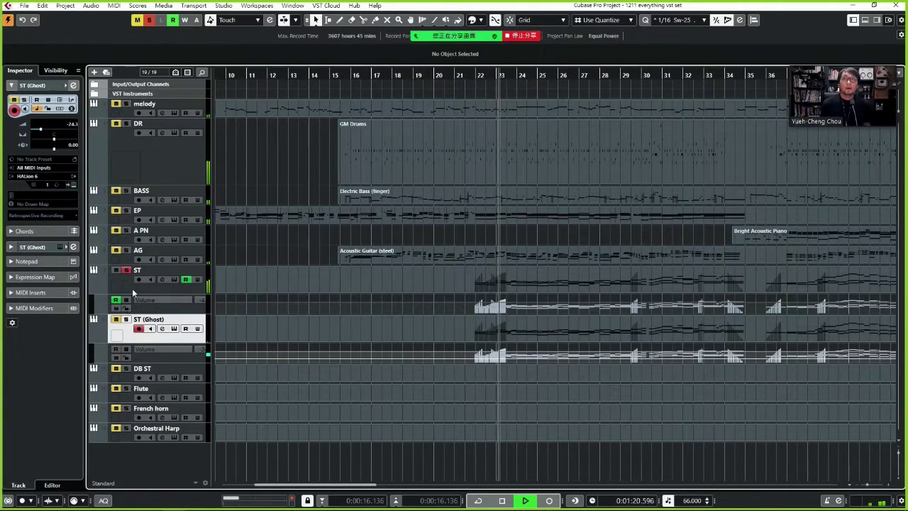
pyautogui.click(124, 288)
pyautogui.click(69, 184)
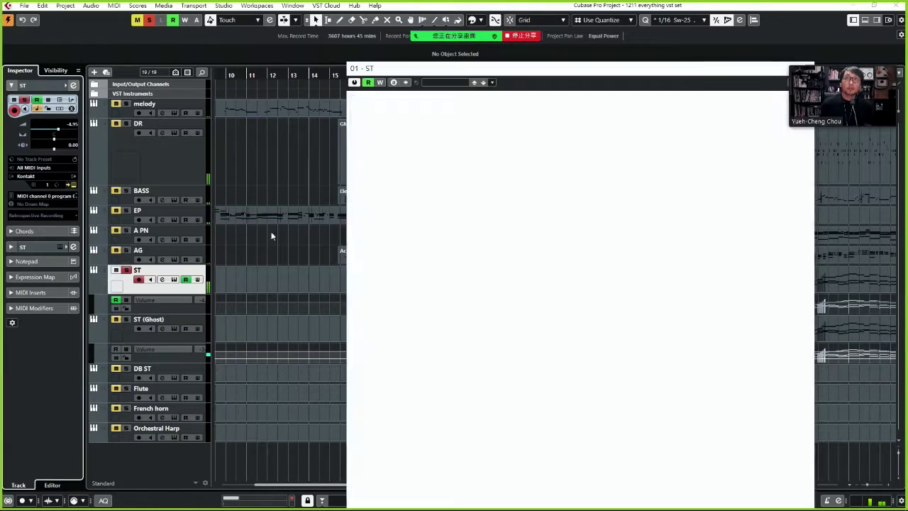
pyautogui.moveTo(744, 80); pyautogui.dragTo(382, 63)
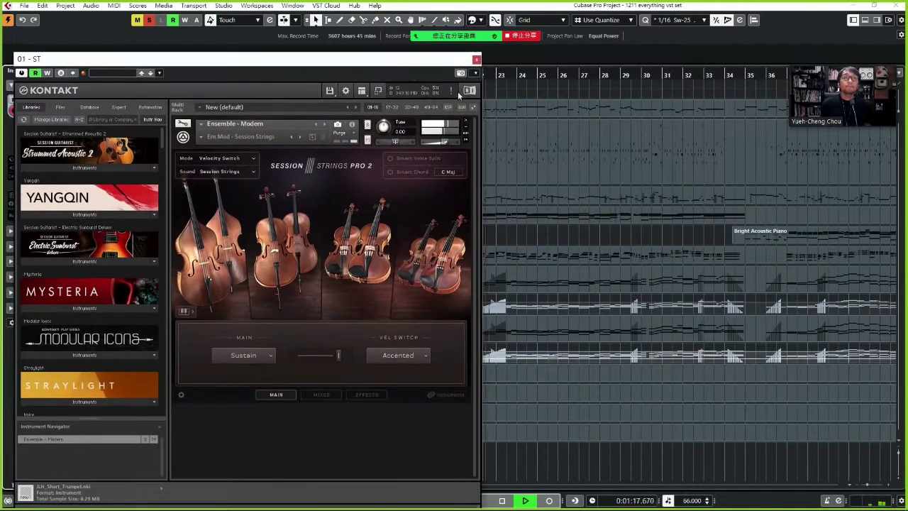
pyautogui.click(476, 59)
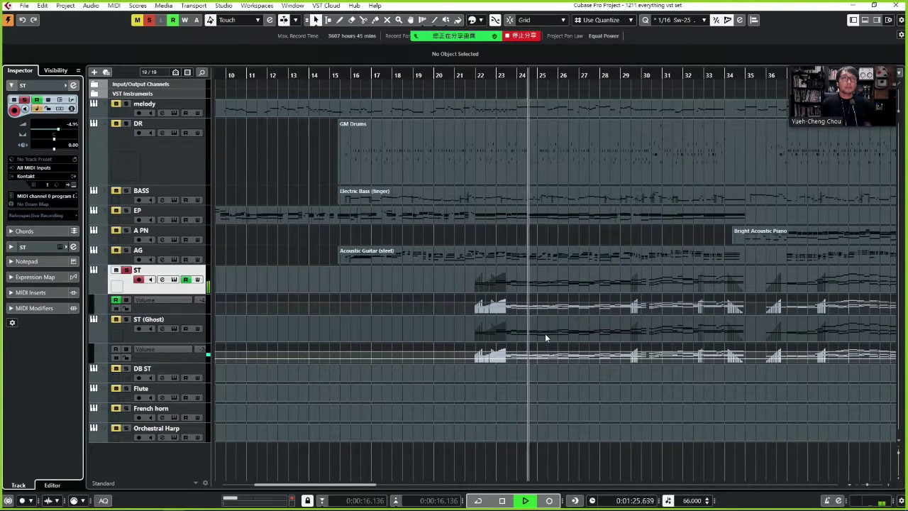
# Examine the ST track's String Ensemble 1 notes around bars 22 to 29 in the Key Editor, and close the editor
pyautogui.doubleClick(591, 276)
pyautogui.scroll(2, 568, 341)
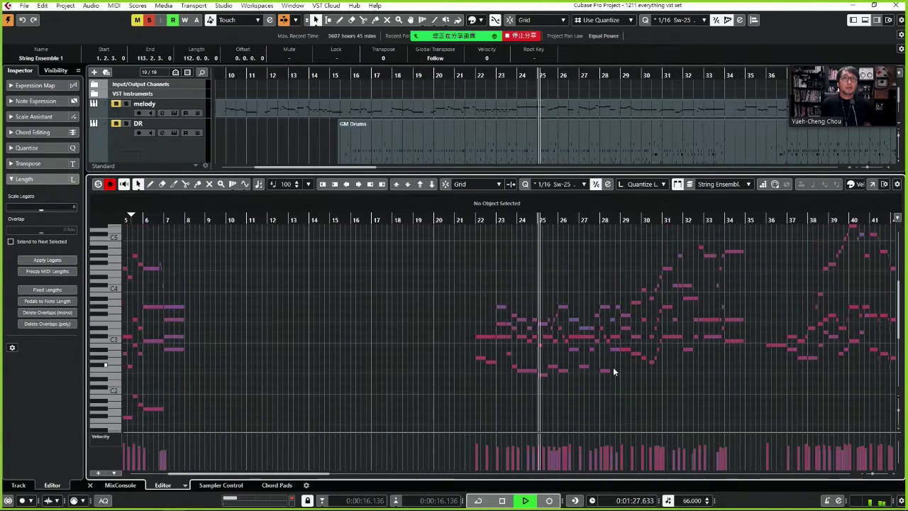
pyautogui.press('h')
pyautogui.press('h')
pyautogui.press('h')
pyautogui.press('h')
pyautogui.press('h')
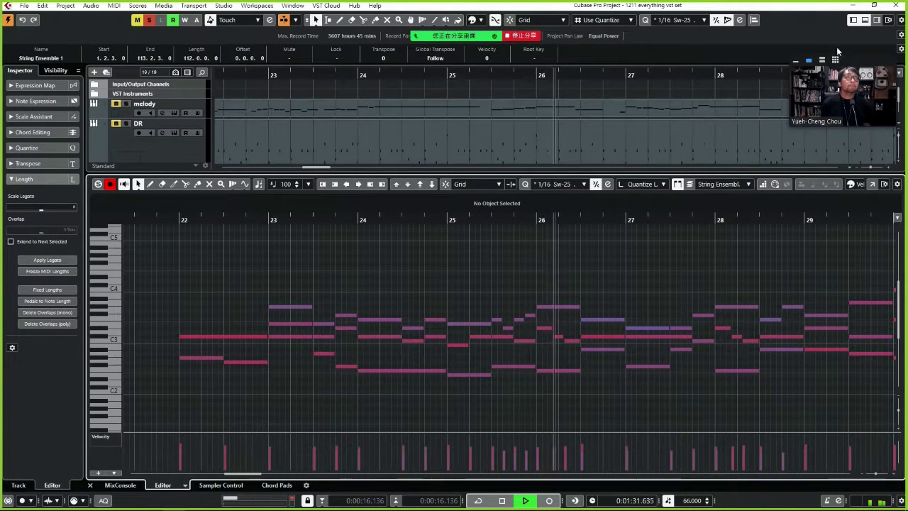
pyautogui.click(863, 22)
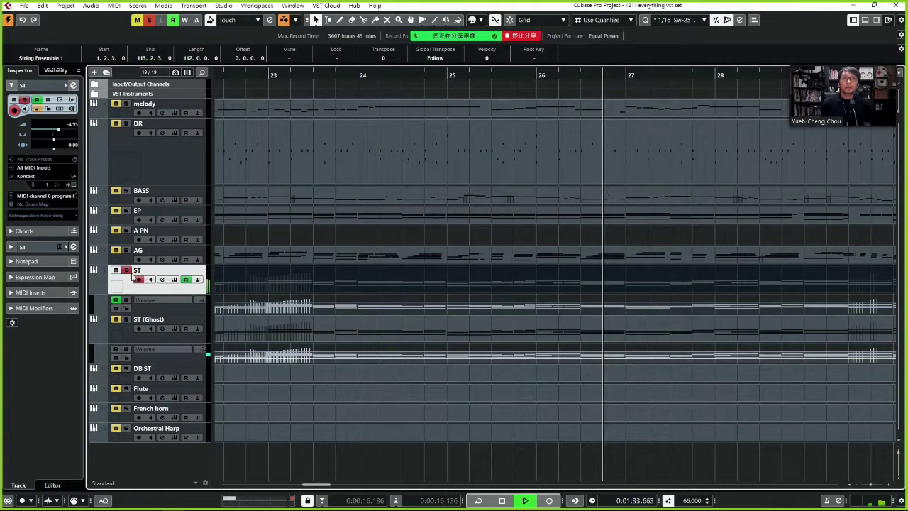
# Replay the passage with only the ST (Ghost) track soloed, and look at its channel settings
pyautogui.press('space')
pyautogui.press('space')
pyautogui.click(135, 340)
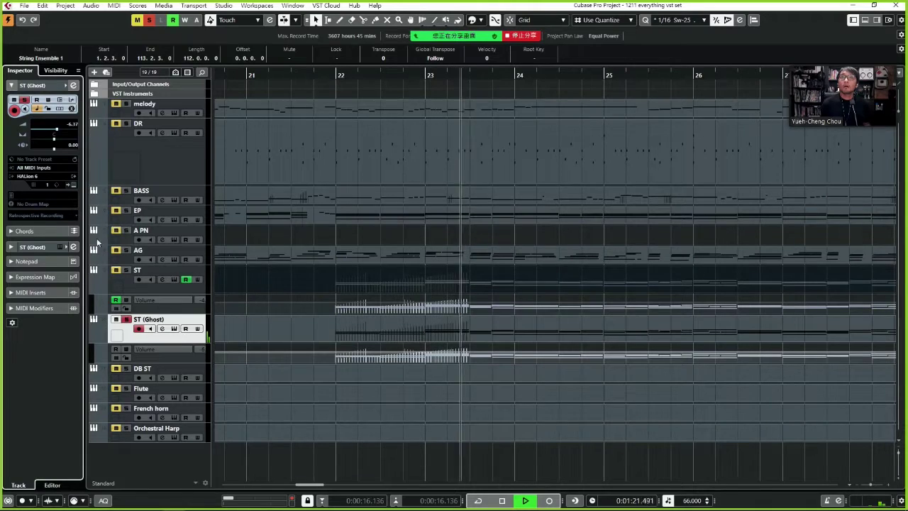
pyautogui.click(323, 360)
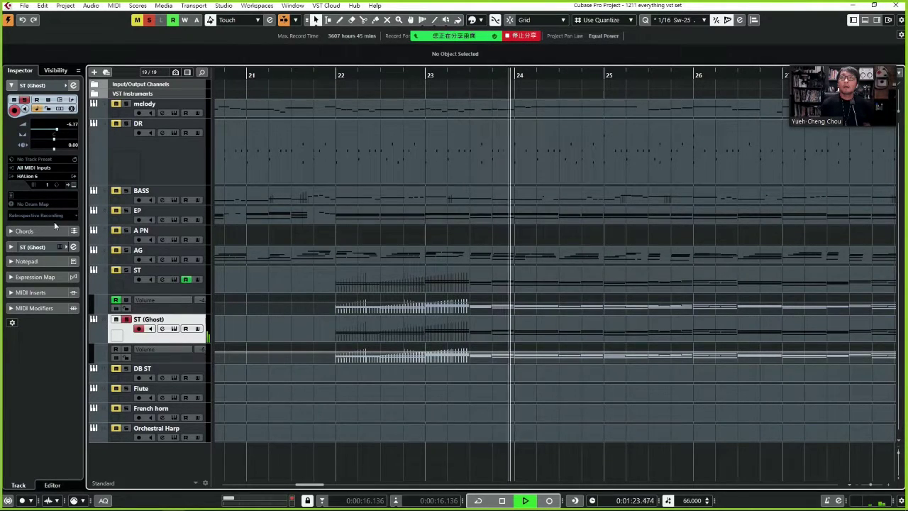
pyautogui.click(73, 86)
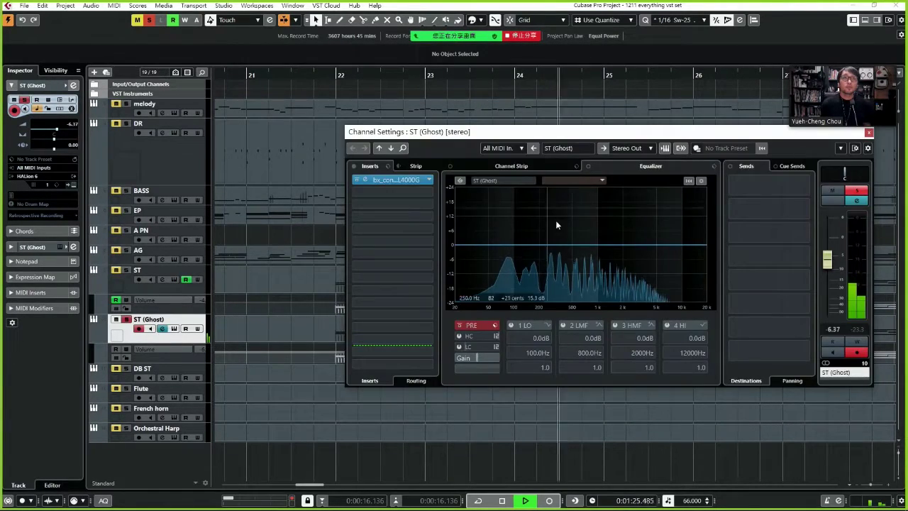
pyautogui.click(868, 133)
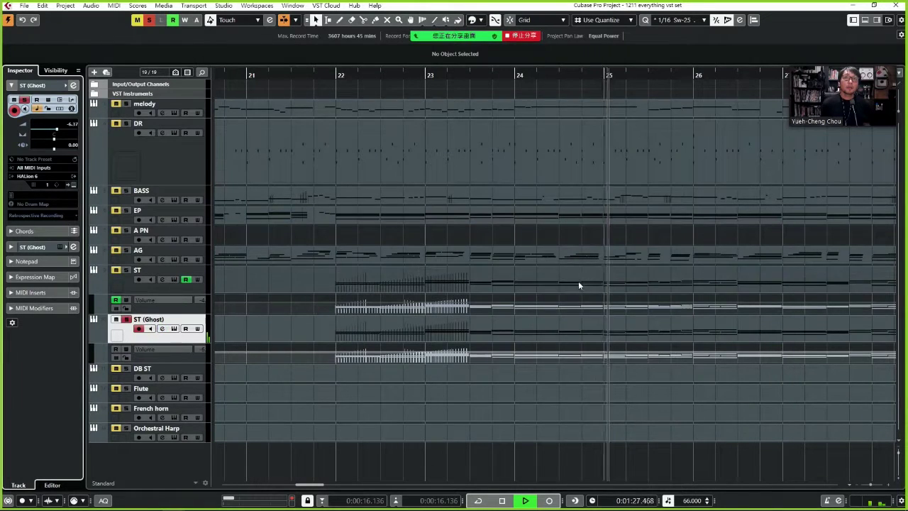
# Inspect the ST (Ghost) part's Program Change and CC 0 (BankSel MSB) controller data in the Key Editor, and close the editor
pyautogui.click(514, 333)
pyautogui.doubleClick(514, 332)
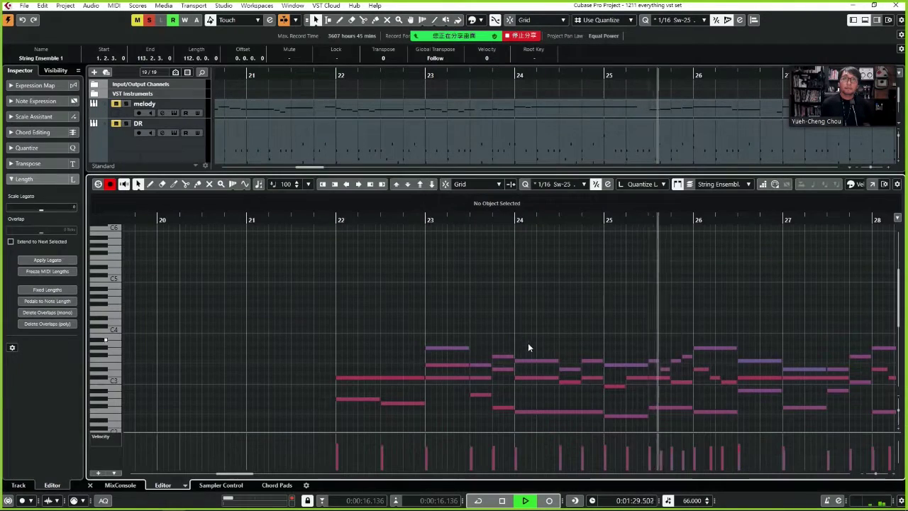
pyautogui.click(105, 434)
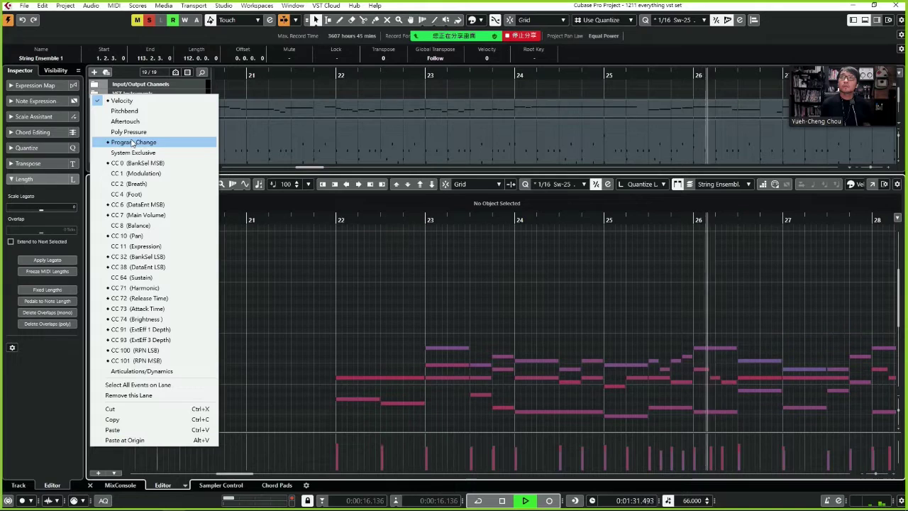
pyautogui.click(133, 141)
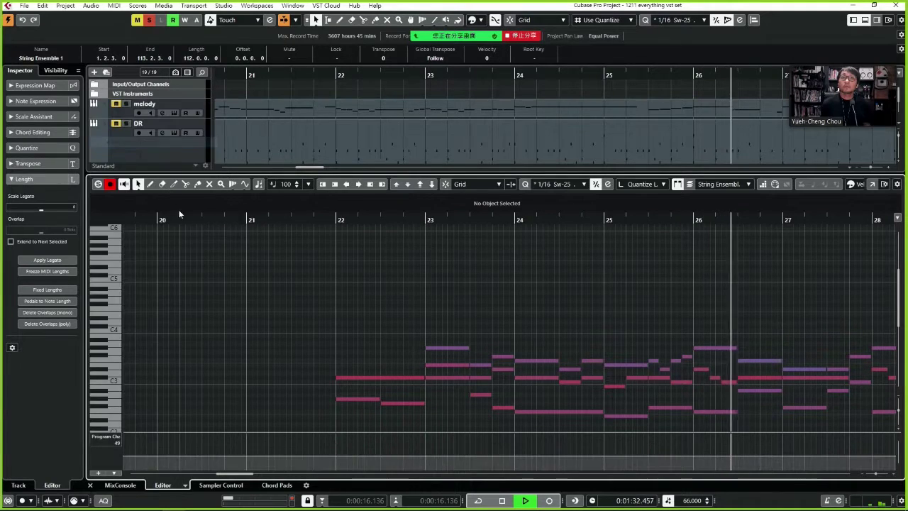
pyautogui.click(110, 433)
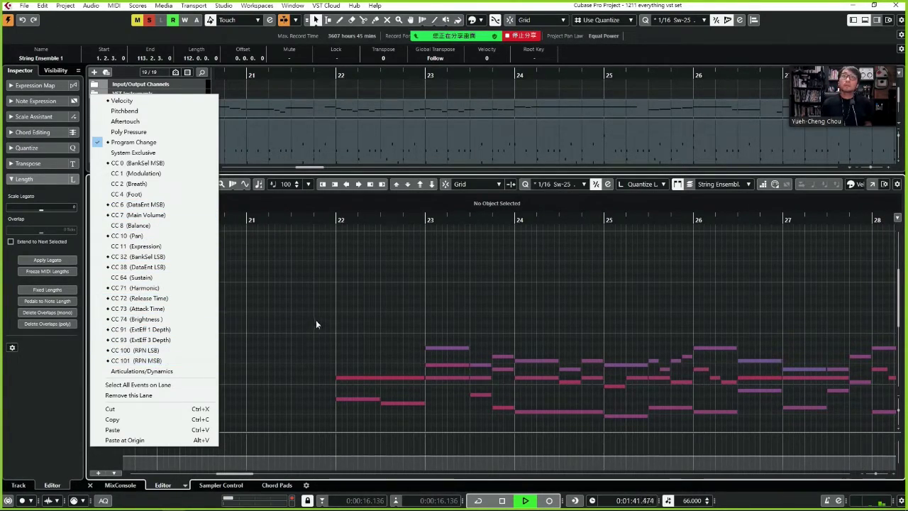
pyautogui.click(136, 163)
pyautogui.click(110, 434)
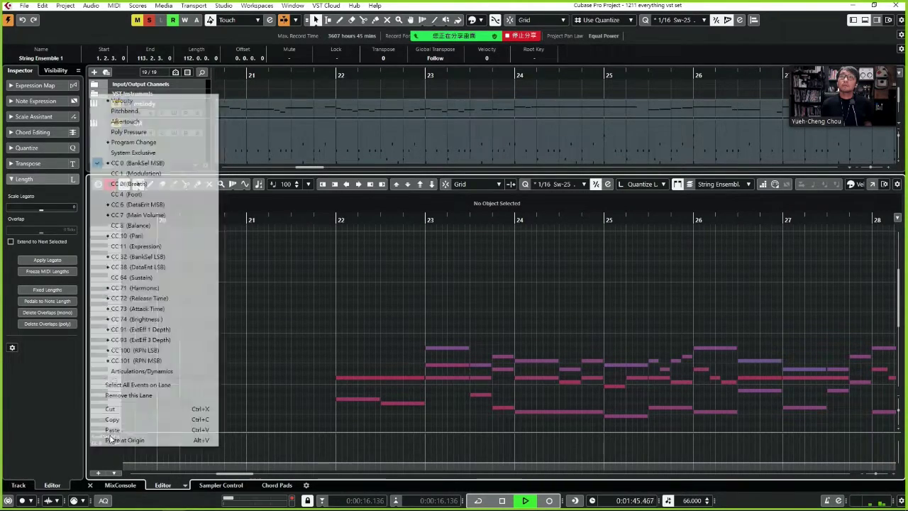
pyautogui.click(297, 320)
pyautogui.click(866, 20)
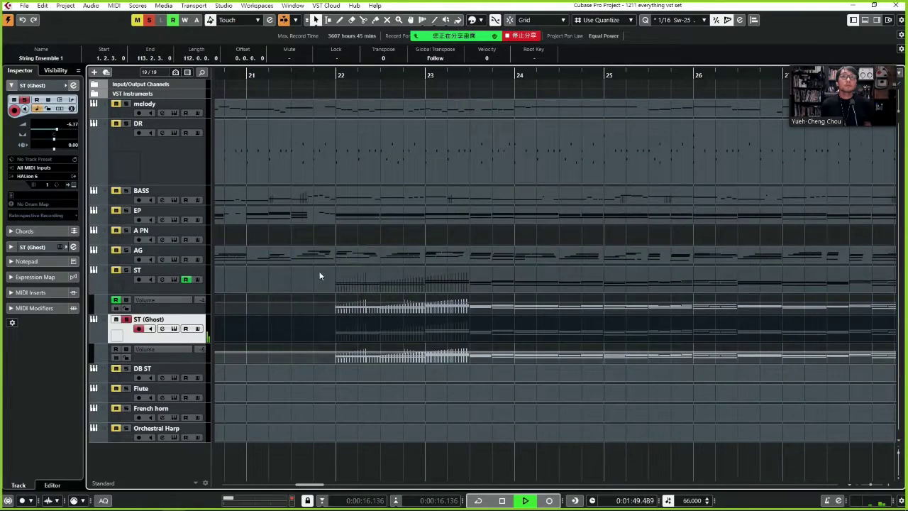
# Compare the ST and ST (Ghost) tracks through mute and solo during playback, finishing with both soloed together
pyautogui.press('space')
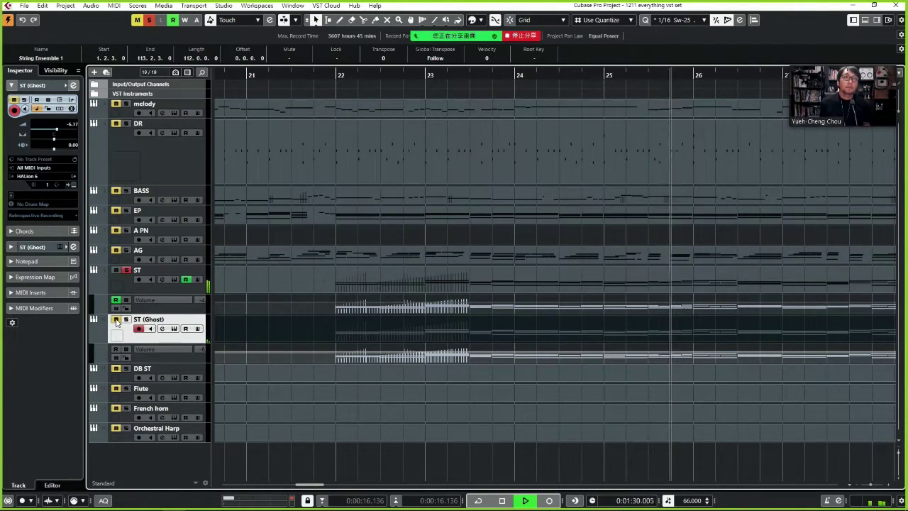
pyautogui.click(117, 321)
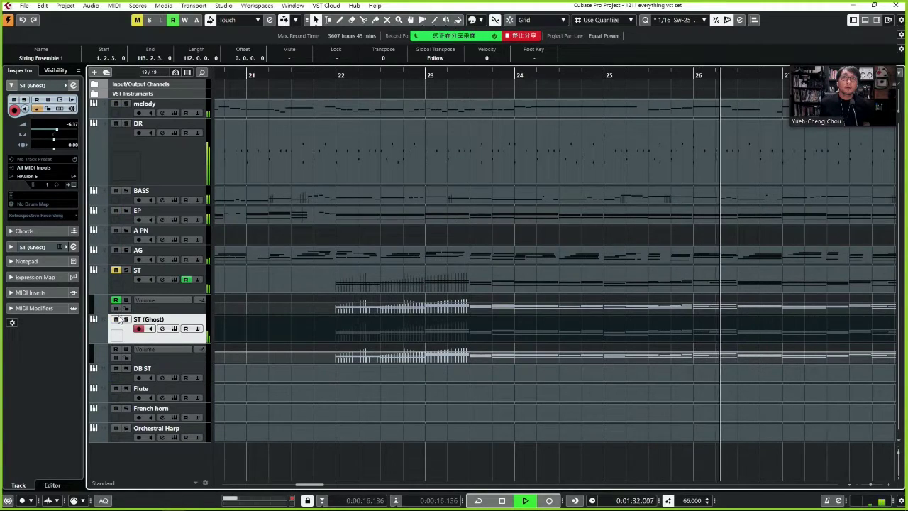
pyautogui.click(126, 320)
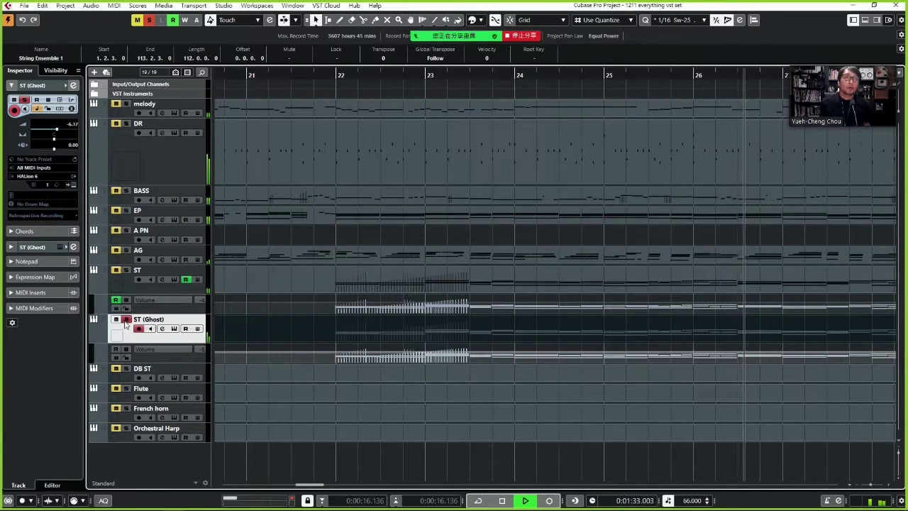
pyautogui.click(125, 271)
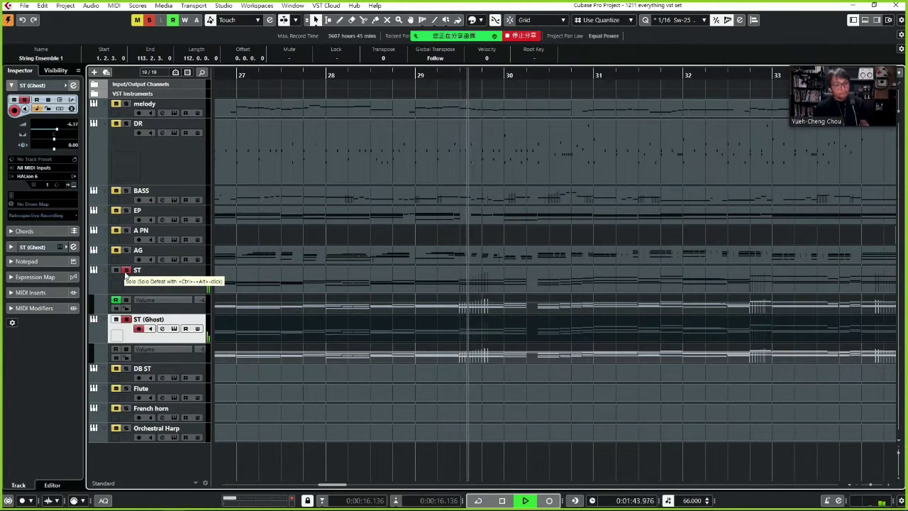
# Audition the two soloed string tracks together, restarting playback from bar 24
pyautogui.press('space')
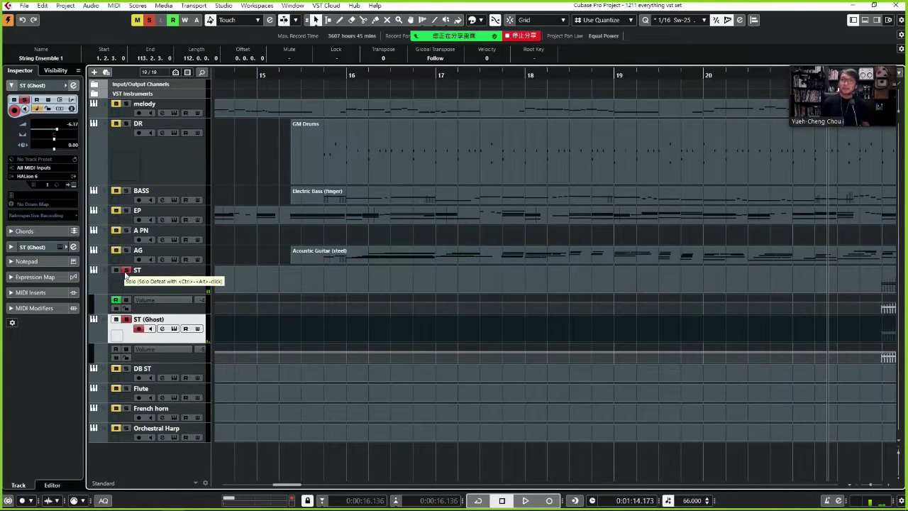
pyautogui.press('space')
pyautogui.press('space')
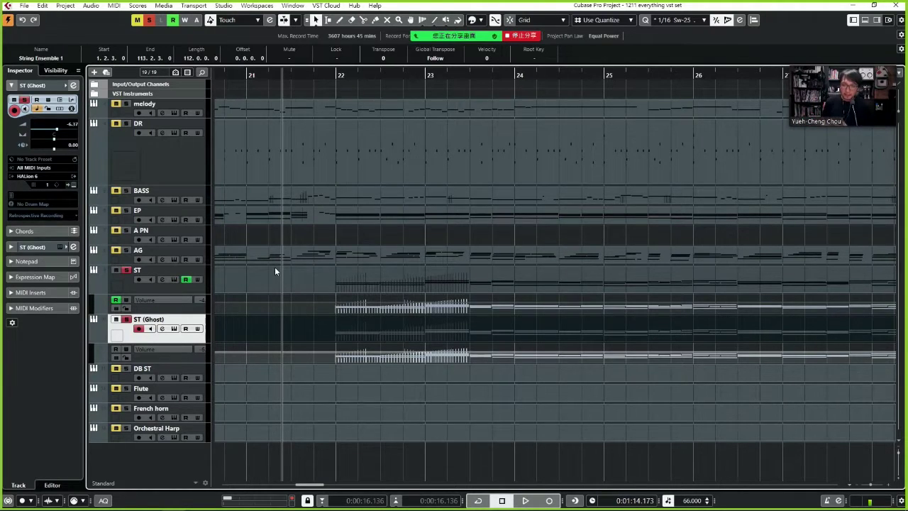
pyautogui.press('space')
pyautogui.press('space')
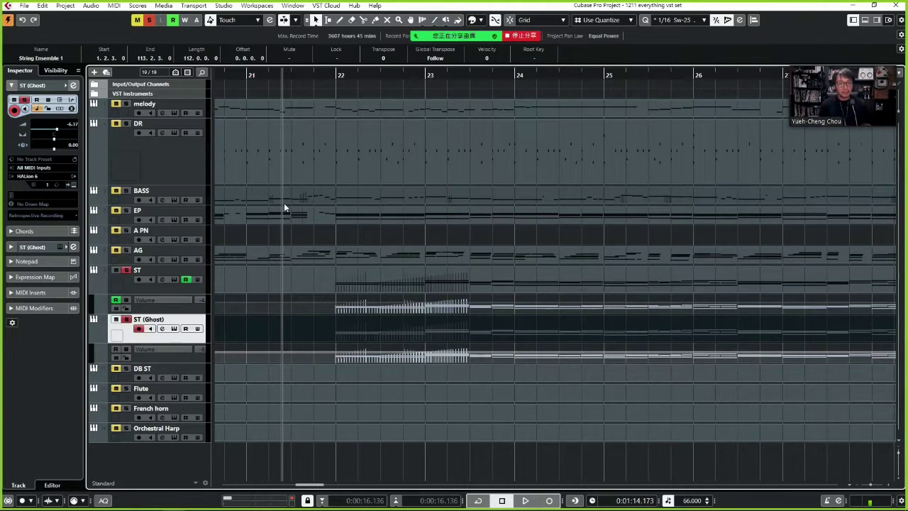
pyautogui.click(517, 75)
pyautogui.press('space')
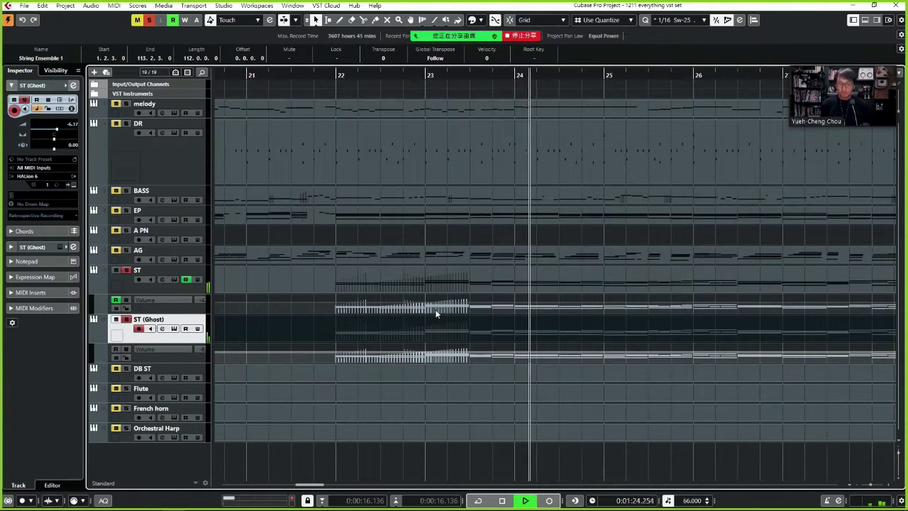
# Look over the entire arrangement timeline while the two soloed string tracks play
pyautogui.press('g')
pyautogui.press('g')
pyautogui.press('g')
pyautogui.press('g')
pyautogui.press('g')
pyautogui.press('g')
pyautogui.press('g')
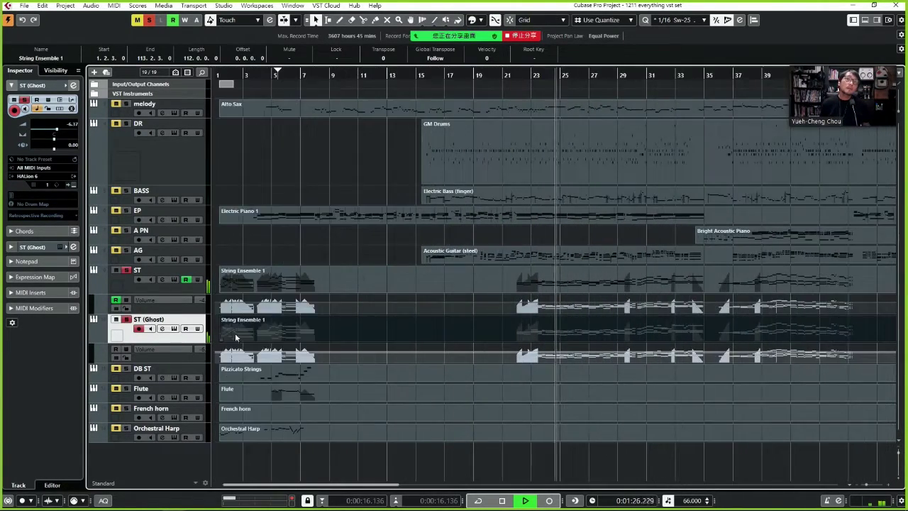
pyautogui.press('g')
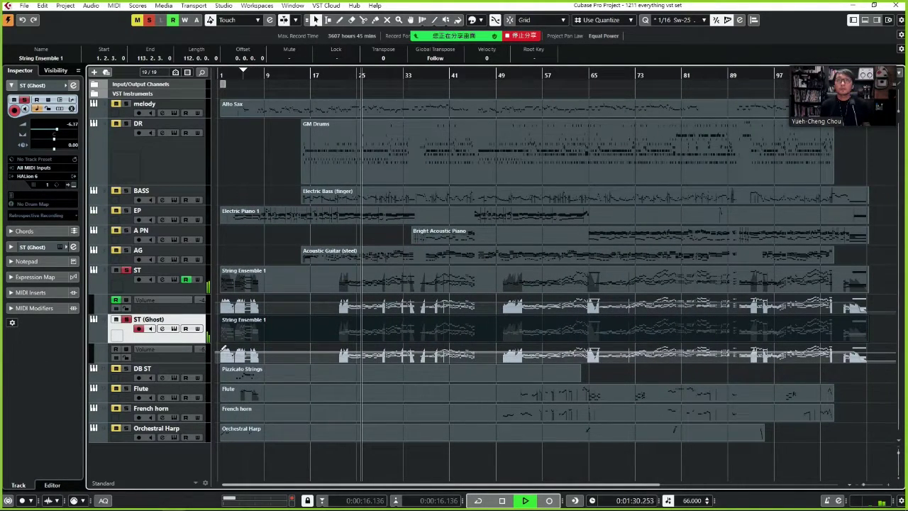
# Stop playback, turn off the solo on both string tracks, and mute the DR track
pyautogui.moveTo(150, 508)
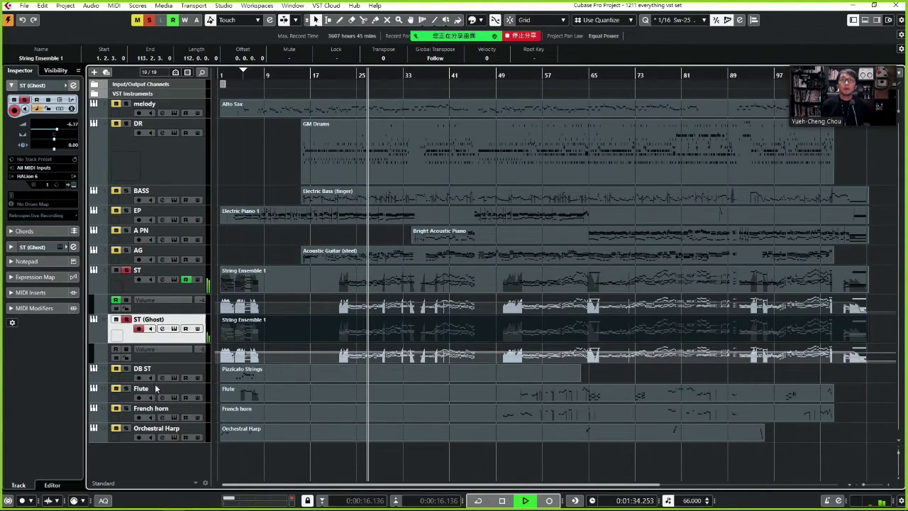
pyautogui.press('space')
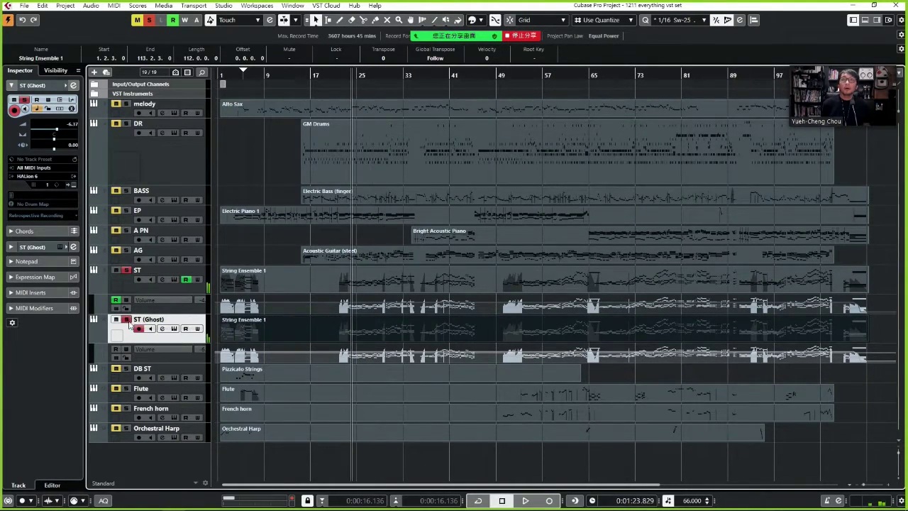
pyautogui.click(127, 271)
pyautogui.click(117, 271)
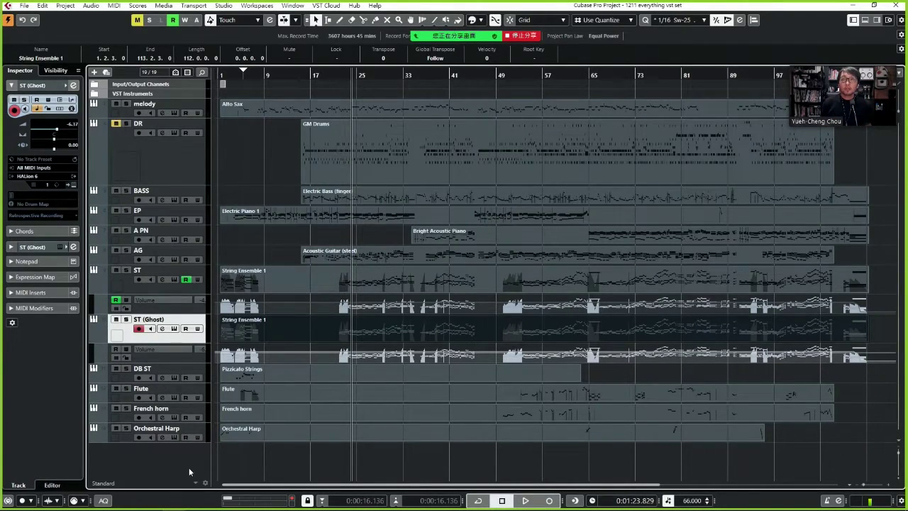
# Add one Groove Agent SE instrument track routed to Stereo Out
pyautogui.rightClick(151, 457)
pyautogui.click(197, 224)
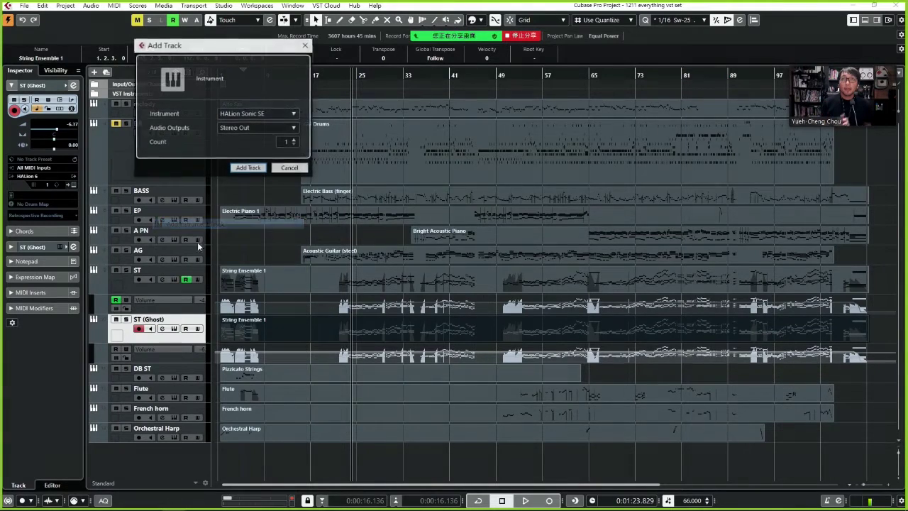
pyautogui.click(251, 114)
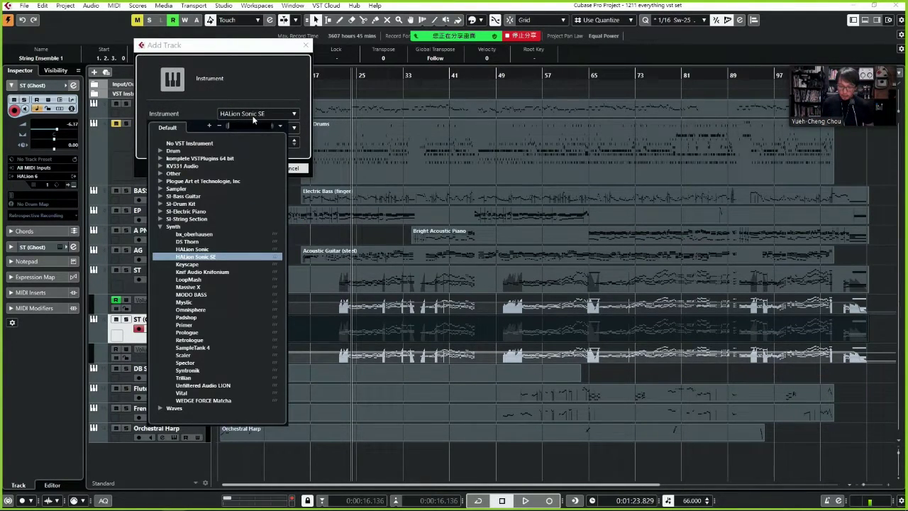
pyautogui.write('groove')
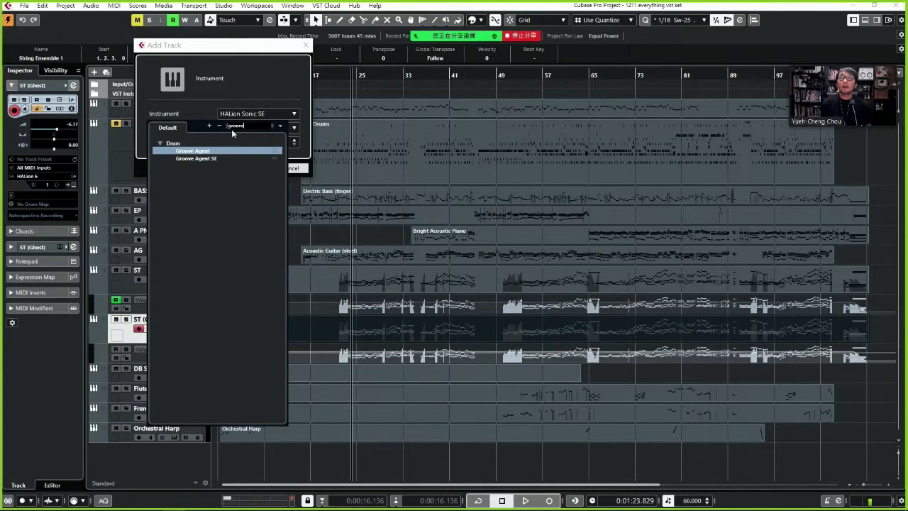
pyautogui.click(225, 159)
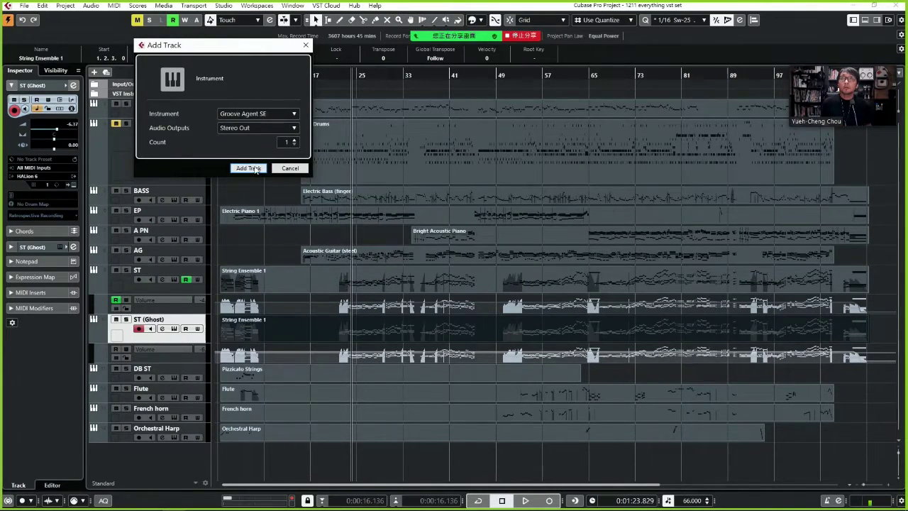
pyautogui.click(248, 168)
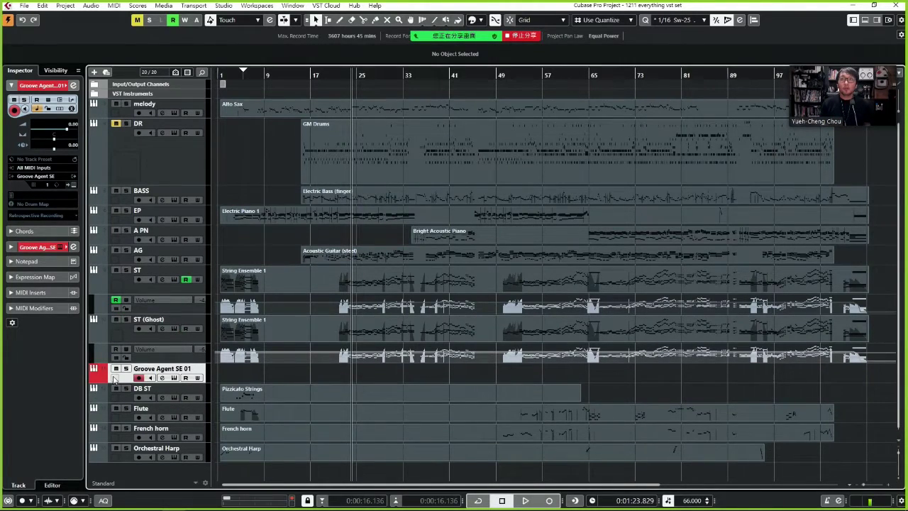
# Open Groove Agent SE on the new track and load the Sweet Grapefruit kit from the Urban (Hip-Hop / R&B) style
pyautogui.click(71, 186)
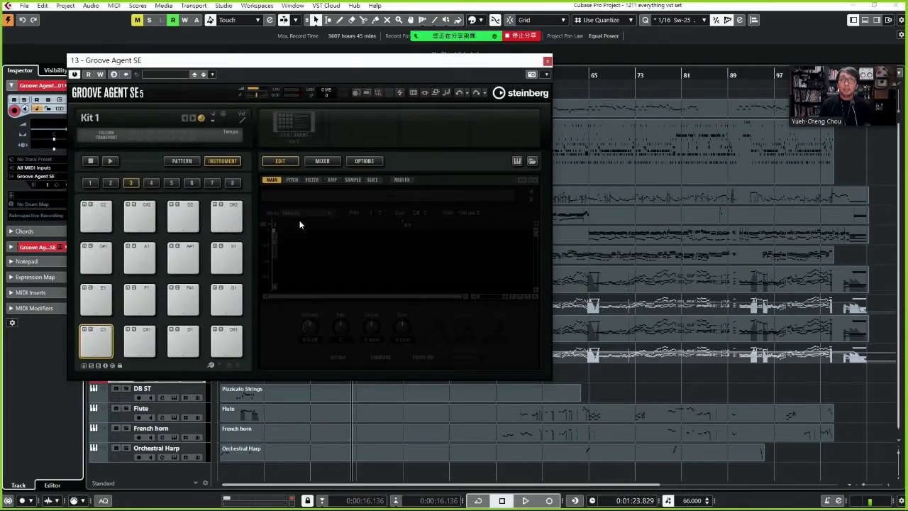
pyautogui.click(114, 117)
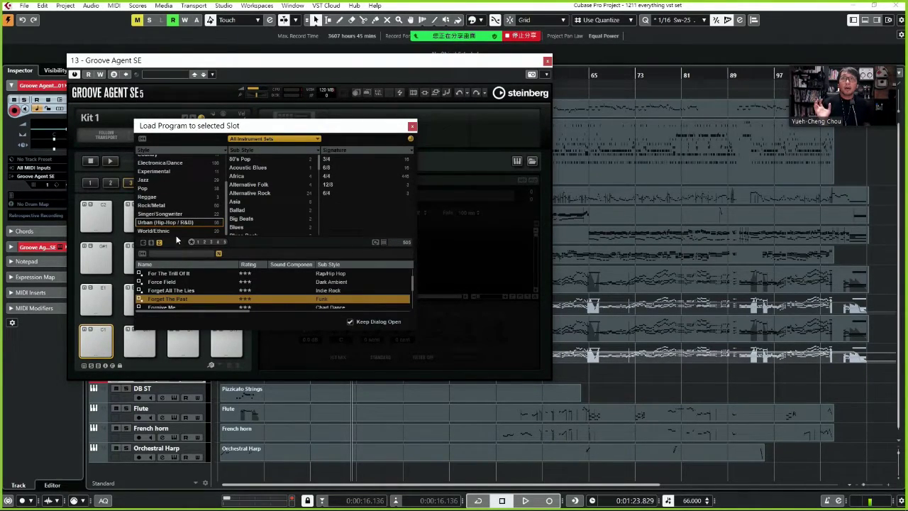
pyautogui.click(160, 222)
pyautogui.scroll(-10, 178, 296)
pyautogui.scroll(-3, 178, 296)
pyautogui.scroll(-2, 179, 296)
pyautogui.click(180, 283)
pyautogui.doubleClick(179, 282)
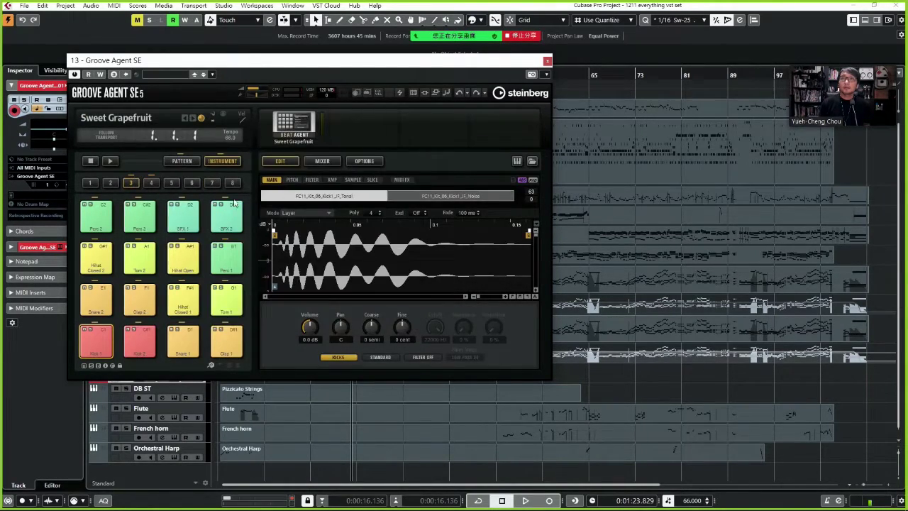
# Audition the kit's kick and snare pads, followed by the Groove 3, Build Up and Break patterns
pyautogui.click(139, 340)
pyautogui.click(96, 341)
pyautogui.click(182, 340)
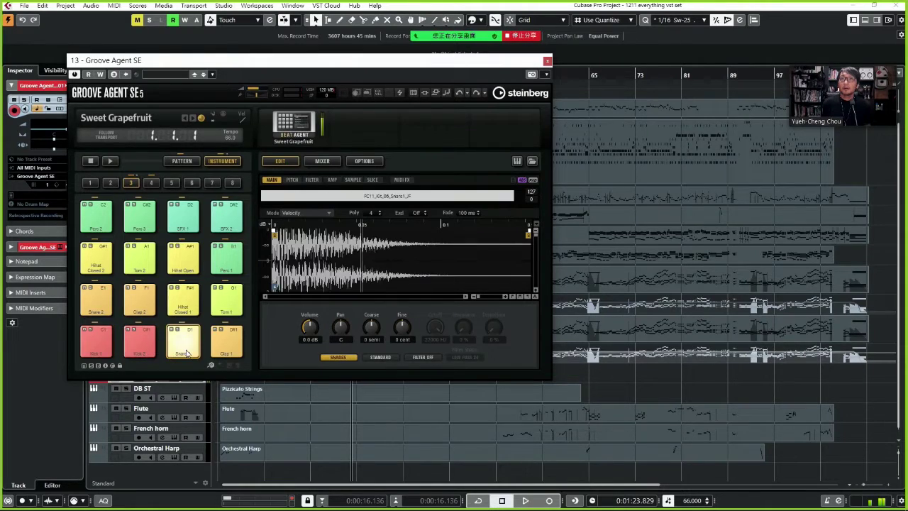
pyautogui.click(178, 160)
pyautogui.click(140, 302)
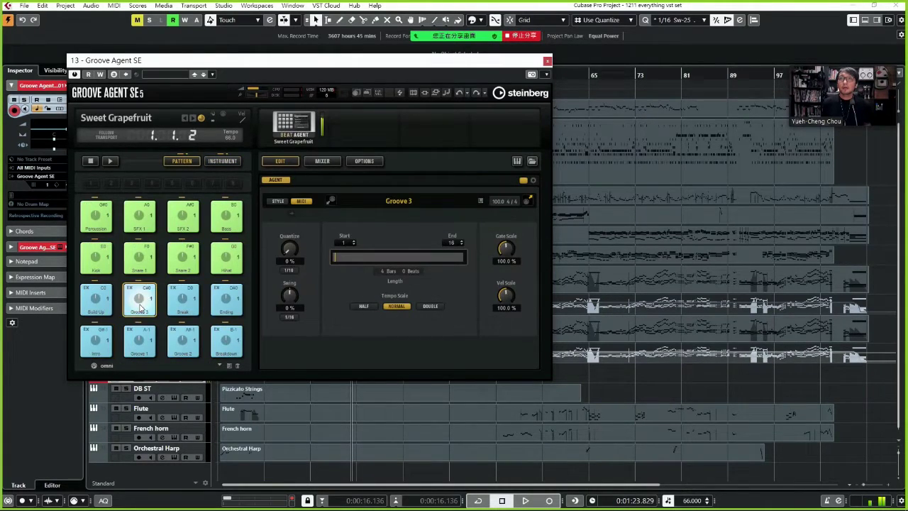
pyautogui.click(88, 310)
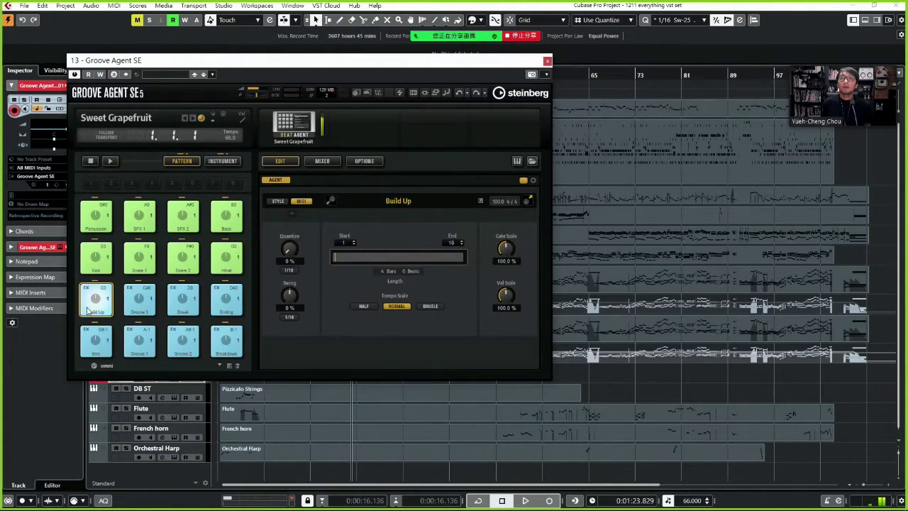
pyautogui.click(194, 301)
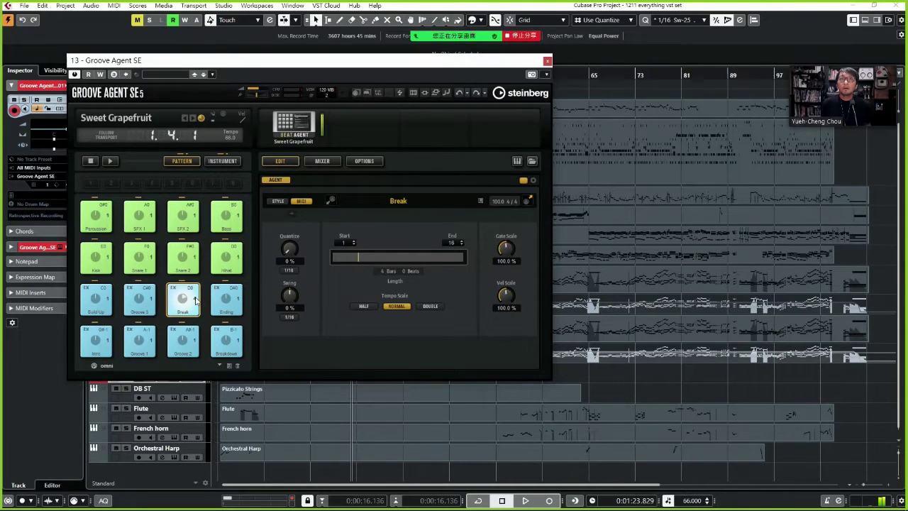
# Place the Break pattern as a MIDI part at bar 24 on the Groove Agent SE 01 track
pyautogui.moveTo(278, 62); pyautogui.dragTo(706, 120)
pyautogui.moveTo(612, 357)
pyautogui.mouseDown()
pyautogui.moveTo(355, 363)
pyautogui.moveTo(358, 371)
pyautogui.mouseUp()
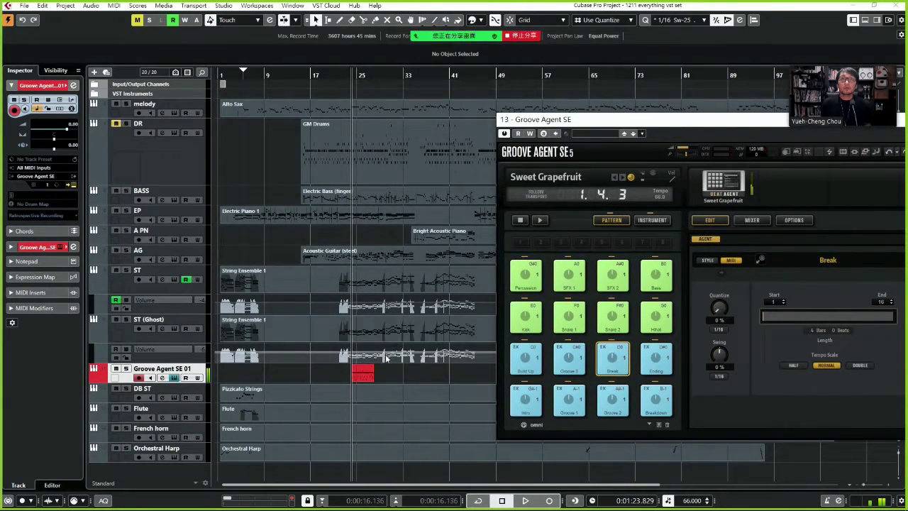
pyautogui.moveTo(553, 122); pyautogui.dragTo(785, 236)
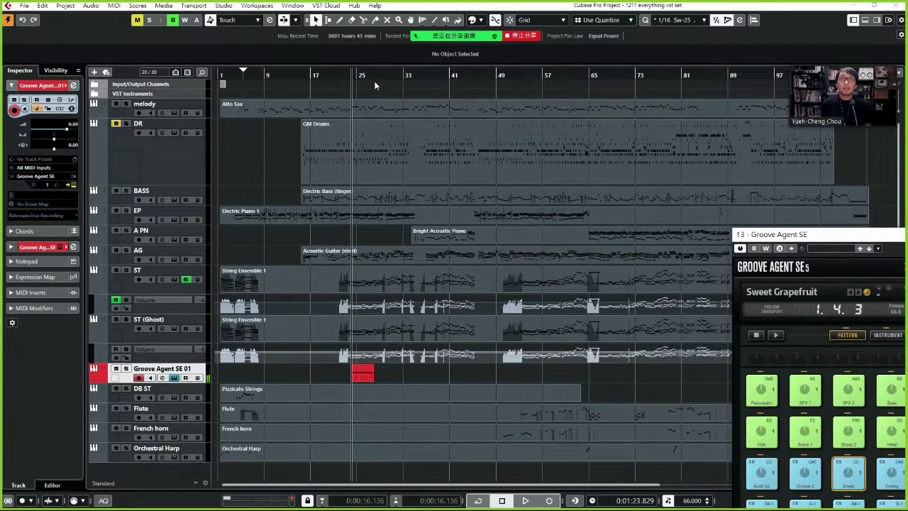
# Start playback from around bar 22 and clear the Groove Agent SE window out of the arrangement view
pyautogui.press('h')
pyautogui.press('h')
pyautogui.press('h')
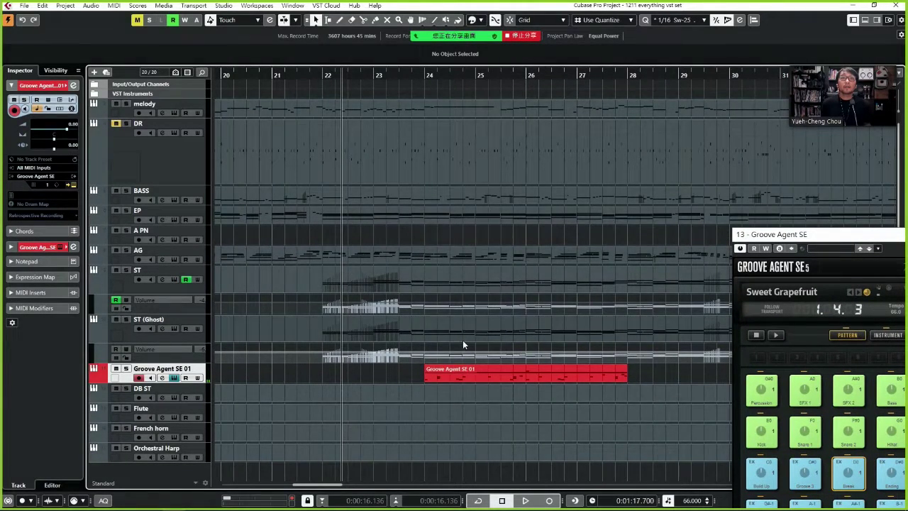
pyautogui.press('space')
pyautogui.moveTo(752, 236); pyautogui.dragTo(5, 321)
pyautogui.click(466, 304)
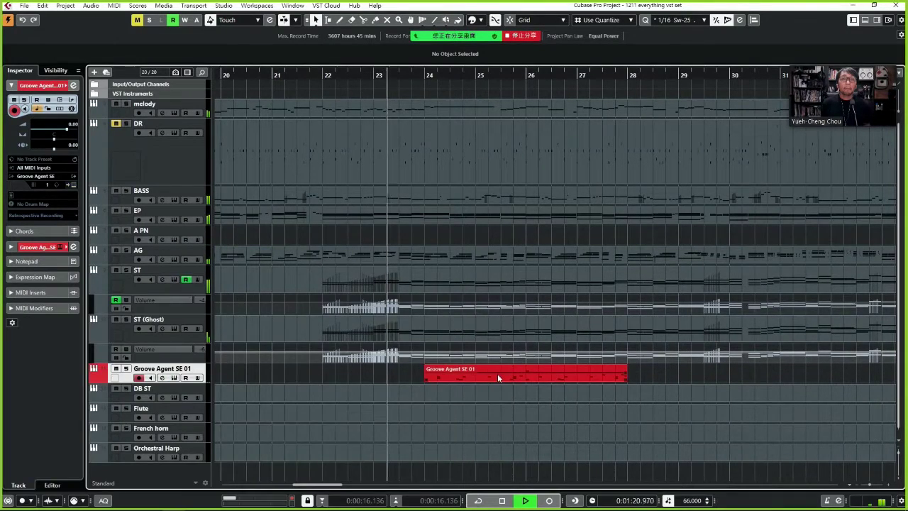
# Move the Groove Agent SE 01 part so that it starts exactly at bar 35
pyautogui.moveTo(498, 375); pyautogui.dragTo(707, 376)
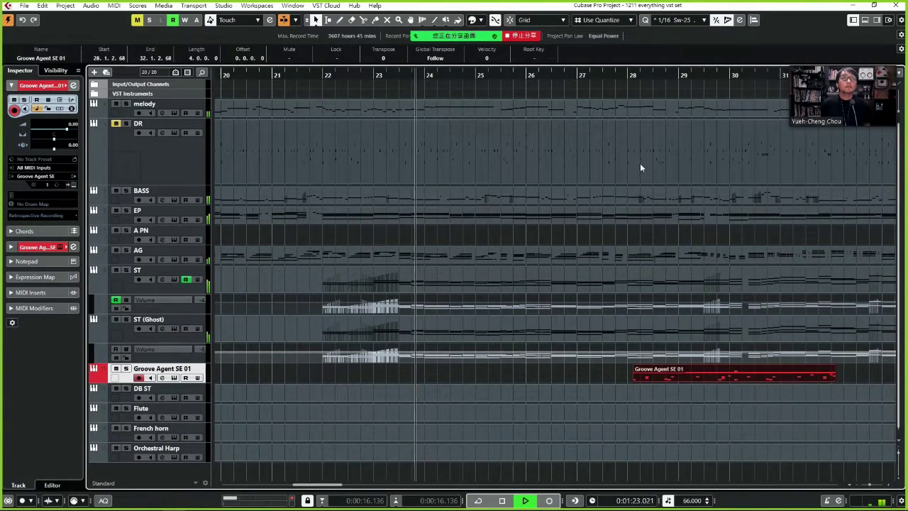
pyautogui.click(625, 78)
pyautogui.moveTo(666, 381); pyautogui.dragTo(763, 381)
pyautogui.press('g')
pyautogui.press('g')
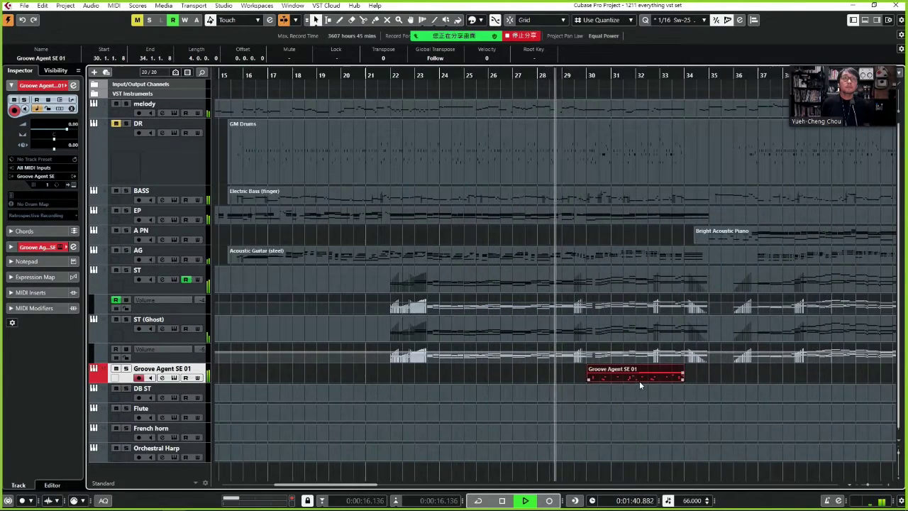
pyautogui.press('g')
pyautogui.moveTo(582, 378); pyautogui.dragTo(643, 378)
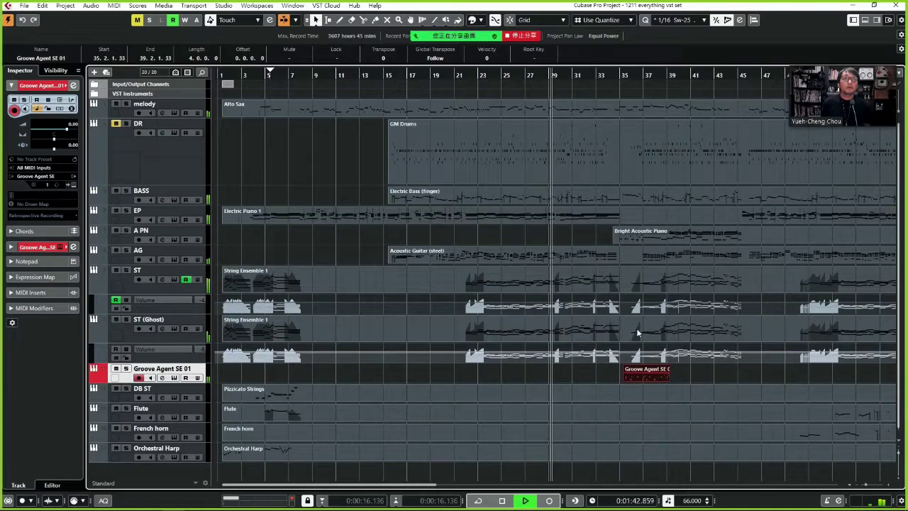
pyautogui.press('h')
pyautogui.press('h')
pyautogui.click(617, 376)
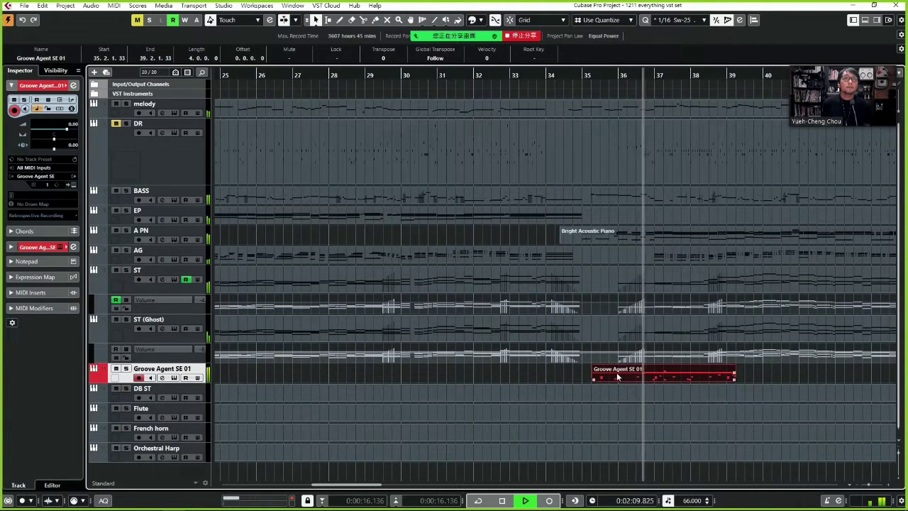
pyautogui.moveTo(616, 377); pyautogui.dragTo(602, 377)
# Set the Groove Agent SE 01 track volume to -7.32 and audition the part from just before bar 35
pyautogui.moveTo(577, 74); pyautogui.dragTo(568, 94)
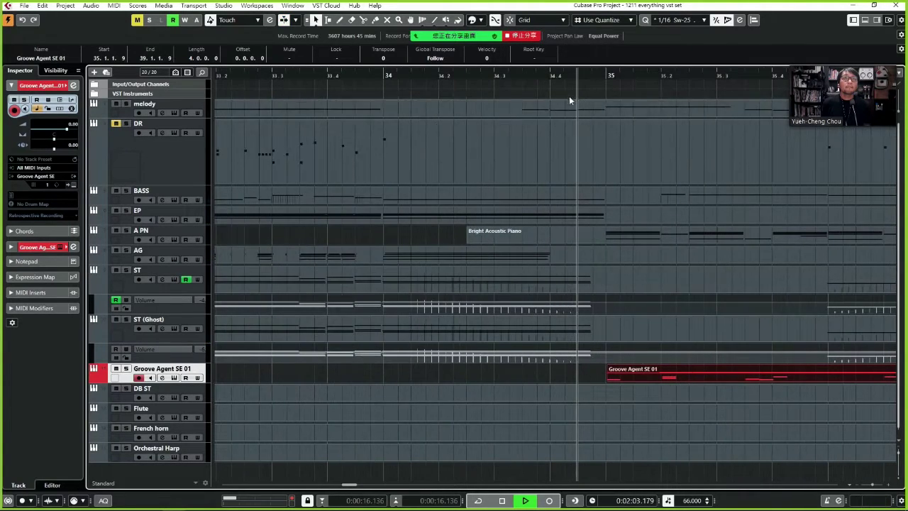
pyautogui.press('space')
pyautogui.moveTo(617, 377); pyautogui.dragTo(621, 378)
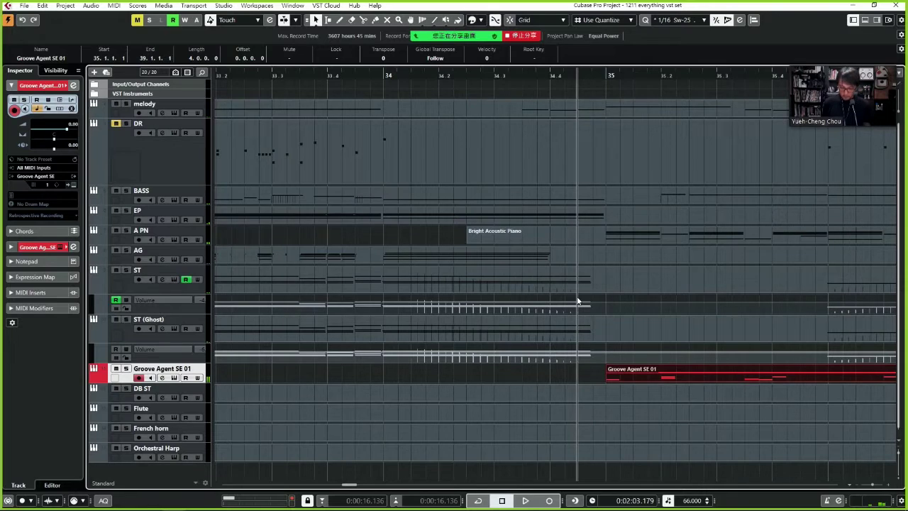
pyautogui.moveTo(624, 376); pyautogui.dragTo(631, 379)
pyautogui.press('space')
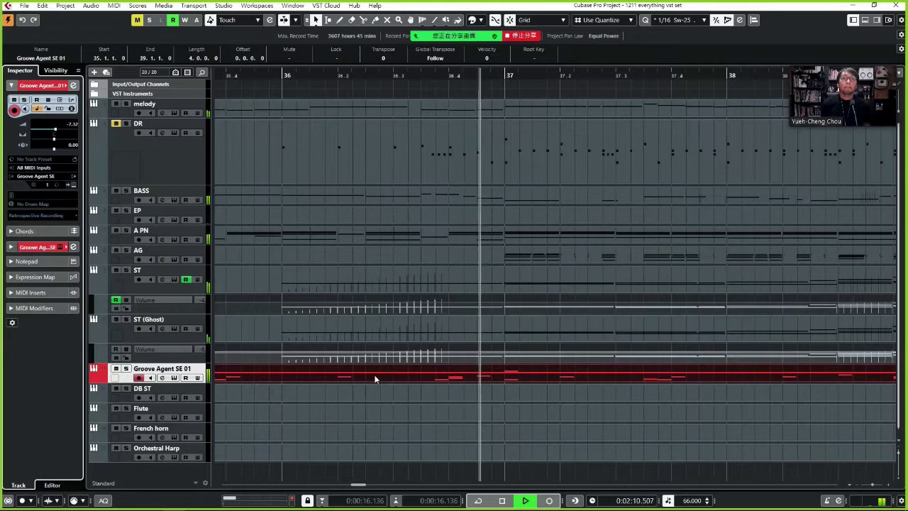
pyautogui.press('g')
pyautogui.press('g')
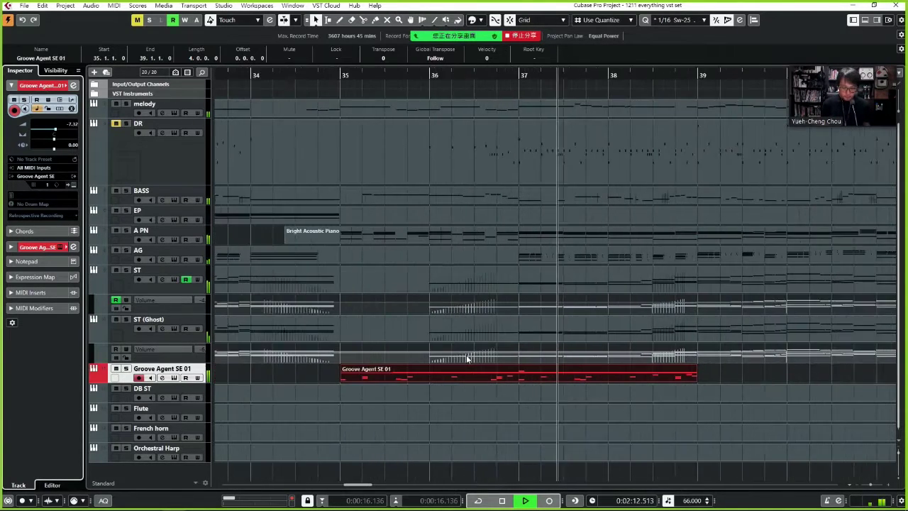
pyautogui.press('g')
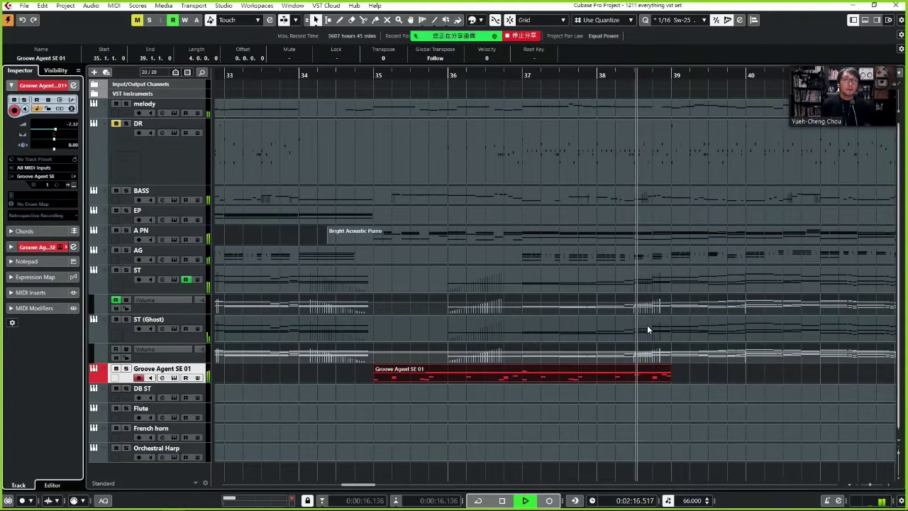
pyautogui.press('space')
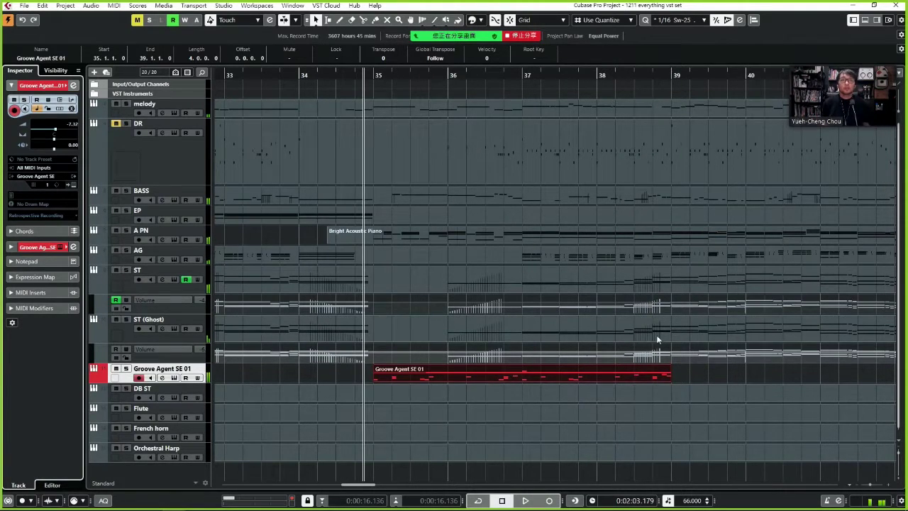
# Inspect the Groove Agent SE 01 part's notes in the Key Editor, select the DR track, and close the editor
pyautogui.doubleClick(566, 375)
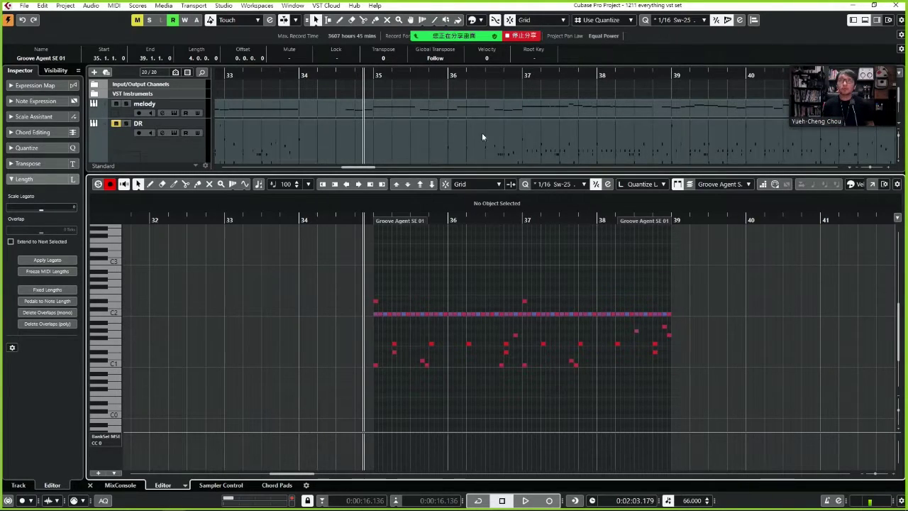
pyautogui.click(178, 145)
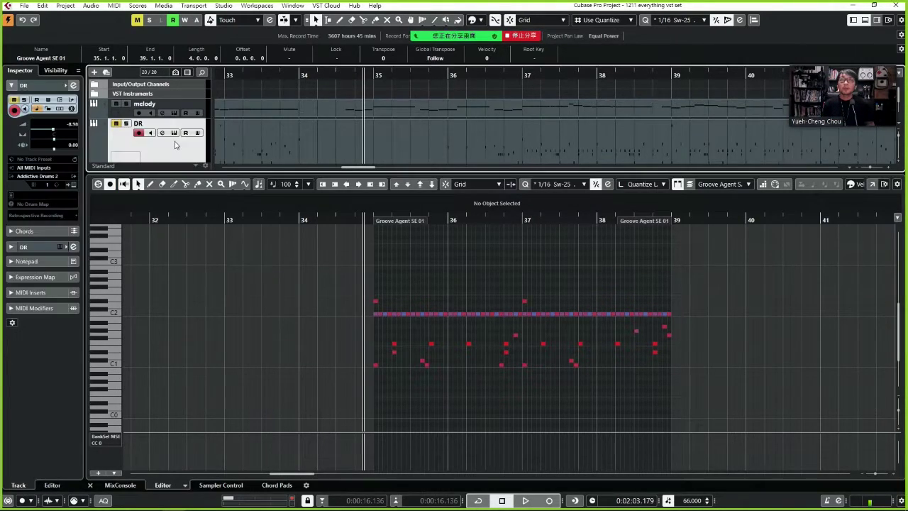
pyautogui.click(865, 20)
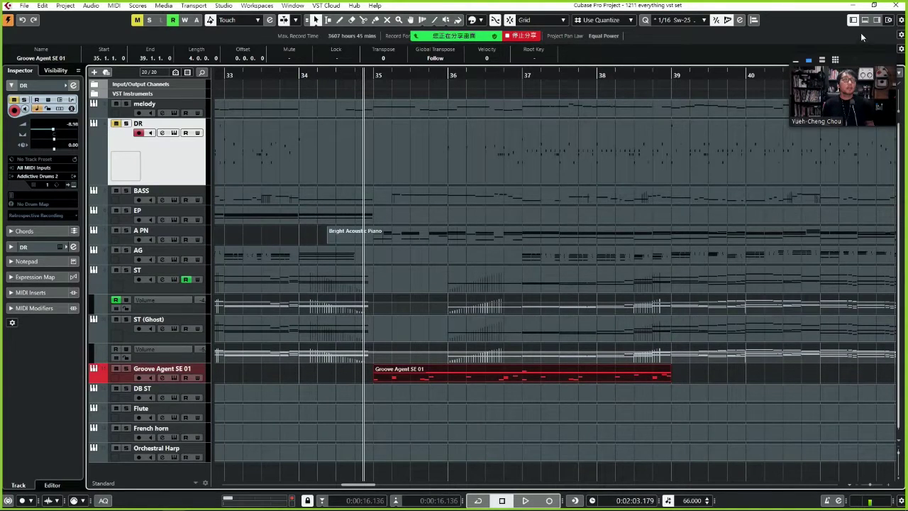
# Open the media browser beside the arrangement and search all media types for "drums"
pyautogui.click(865, 20)
pyautogui.click(877, 20)
pyautogui.click(864, 20)
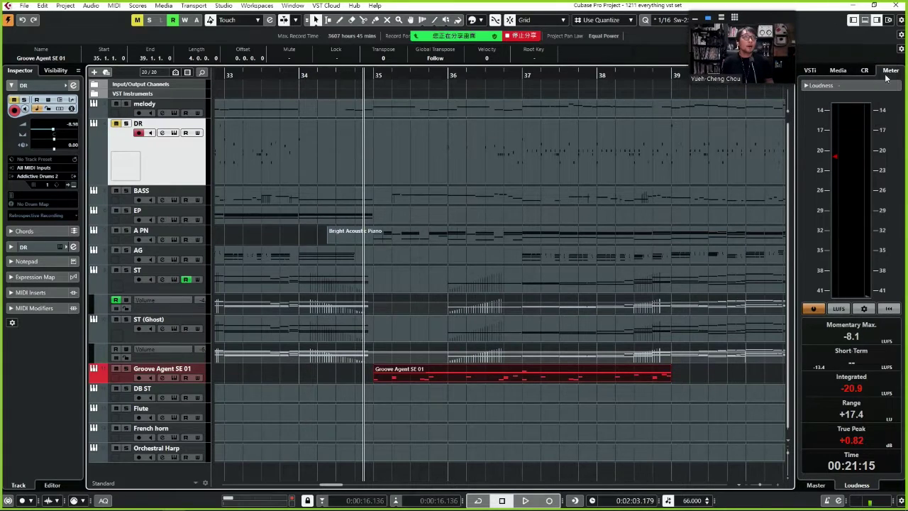
pyautogui.click(837, 70)
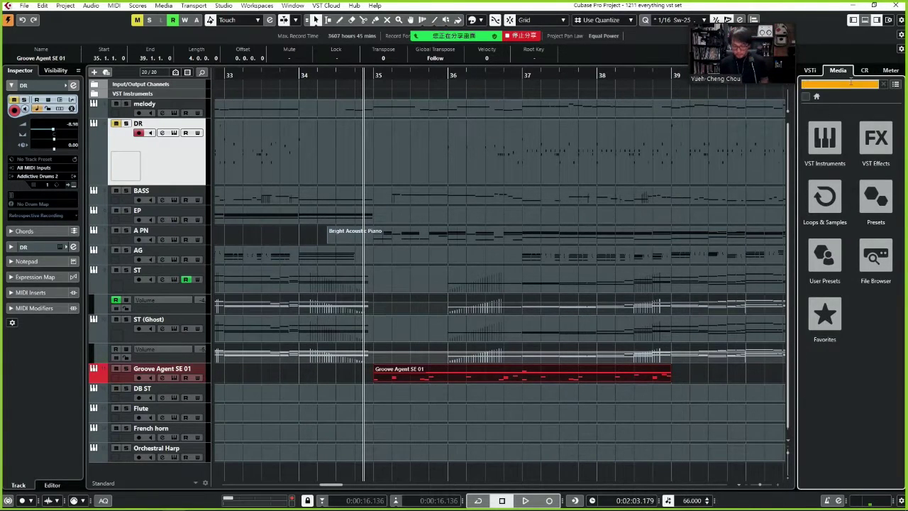
pyautogui.write('dr')
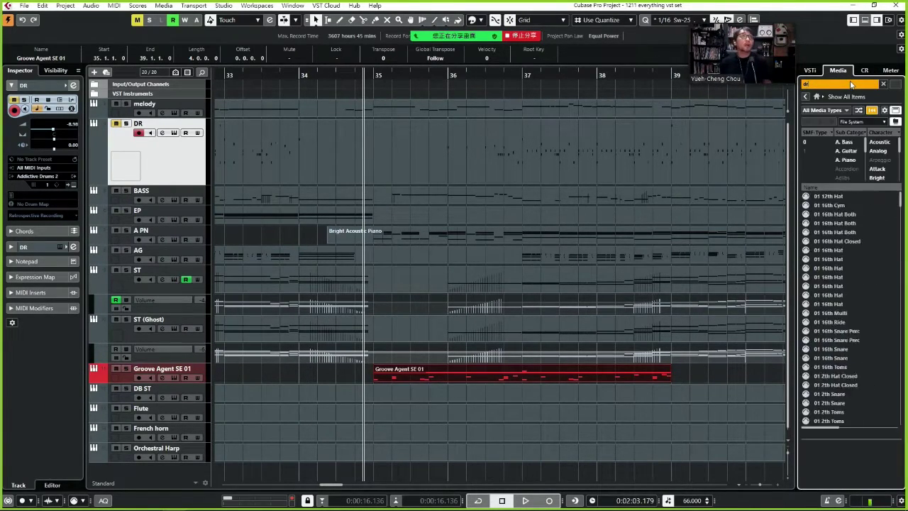
pyautogui.scroll(-5, 870, 293)
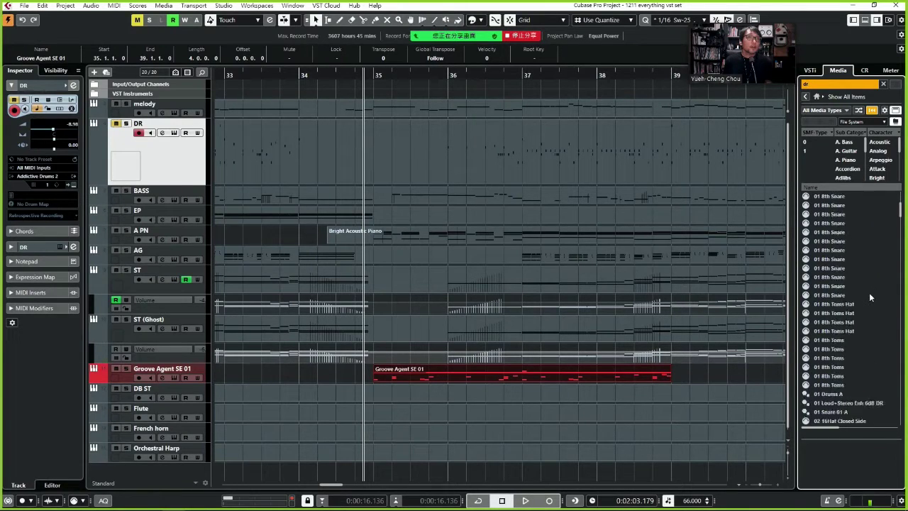
pyautogui.scroll(-5, 869, 289)
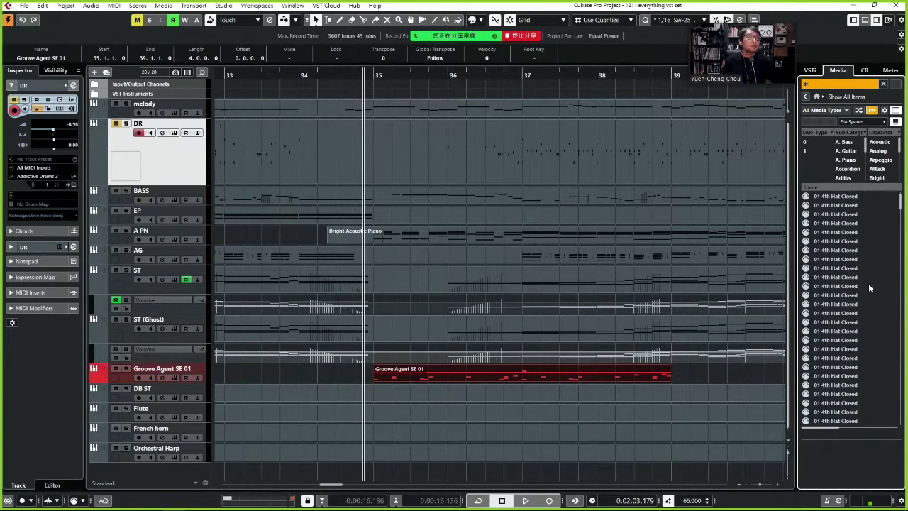
pyautogui.write('ums')
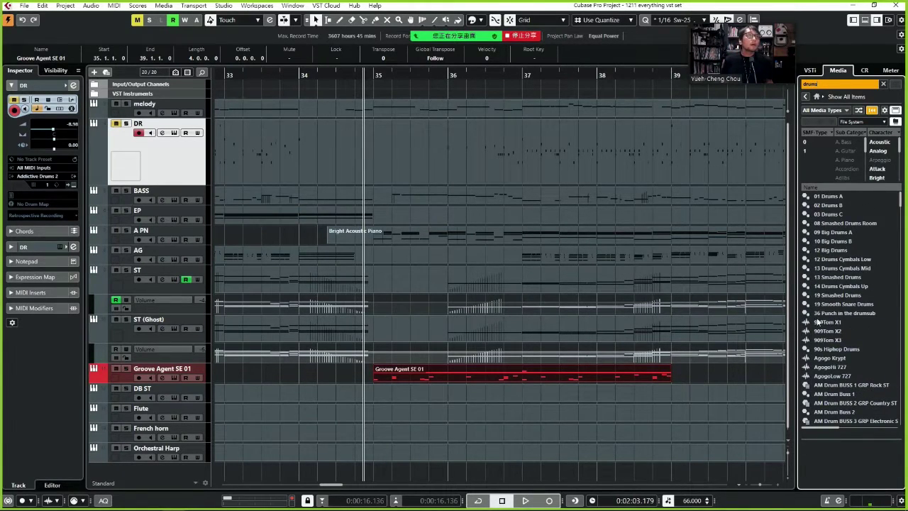
# Browse the "drums" search results and audition several one-shot samples, including 909Tom X2, Bell AfroShop 2 and a ClosedHH Davis hit
pyautogui.scroll(-5, 842, 345)
pyautogui.scroll(5, 859, 307)
pyautogui.click(831, 330)
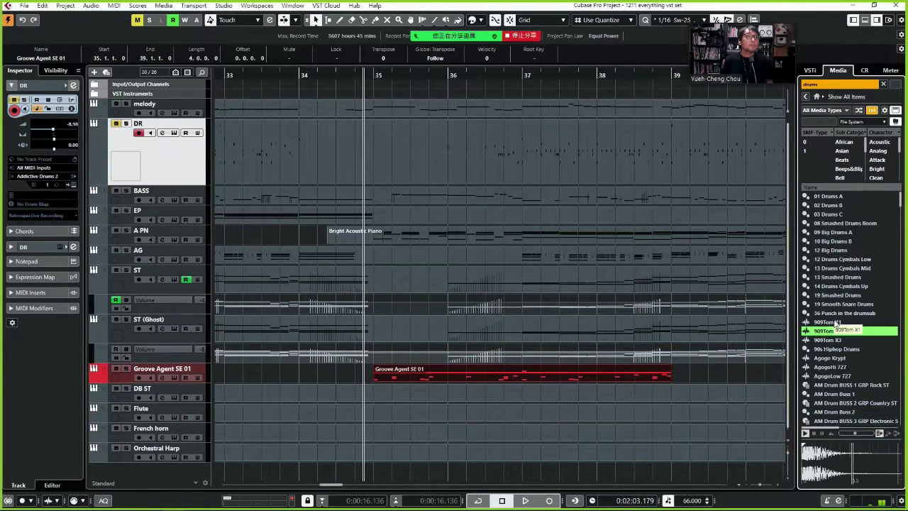
pyautogui.scroll(-15, 847, 382)
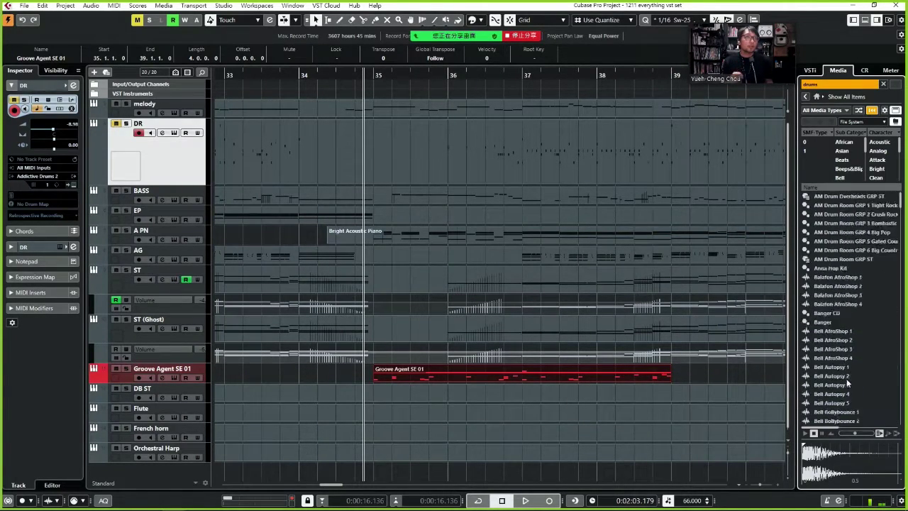
pyautogui.click(830, 340)
pyautogui.scroll(-20, 847, 370)
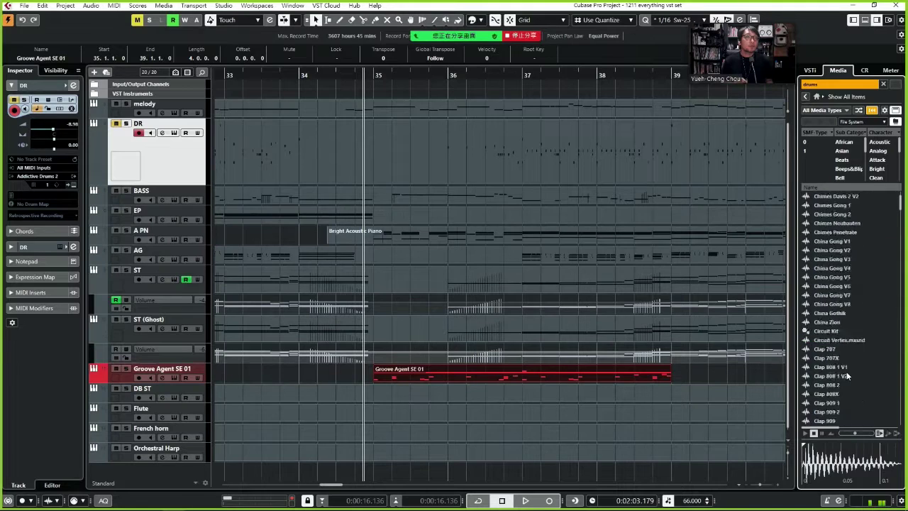
pyautogui.scroll(-10, 848, 376)
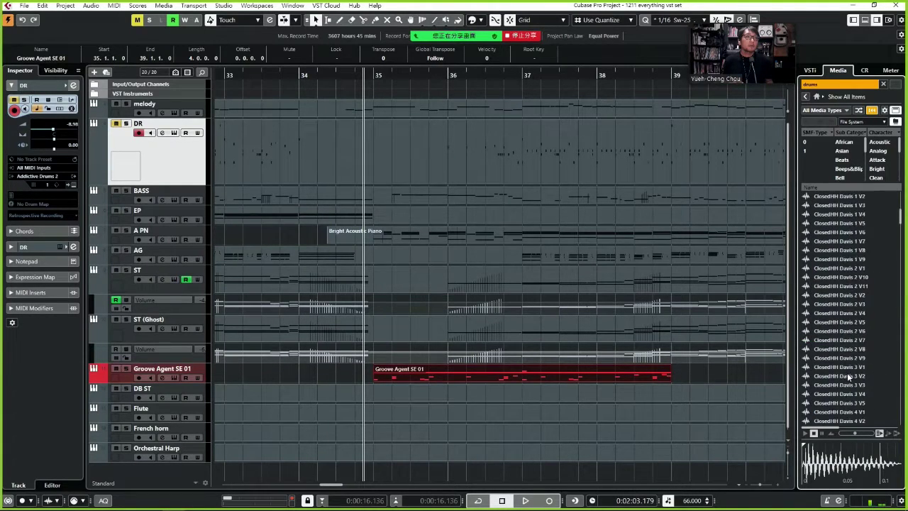
pyautogui.click(845, 375)
pyautogui.scroll(-6, 844, 385)
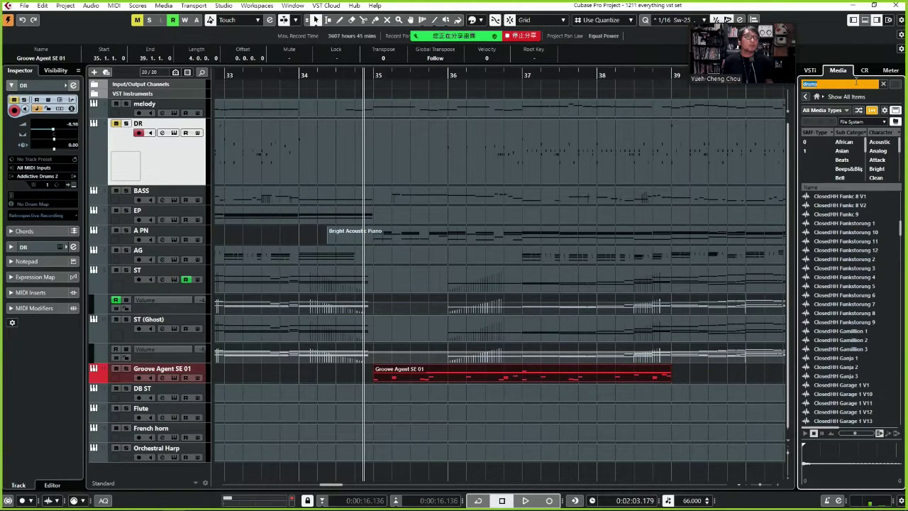
# Search the media for "drums loop", audition 02 097 Drums-a, and place it on a new audio track at bar 35
pyautogui.click(856, 83)
pyautogui.write('loop')
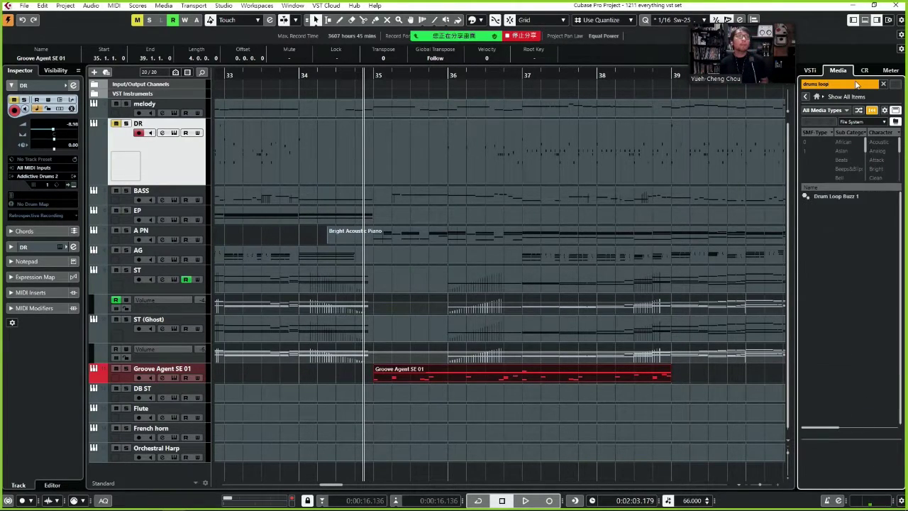
pyautogui.click(836, 294)
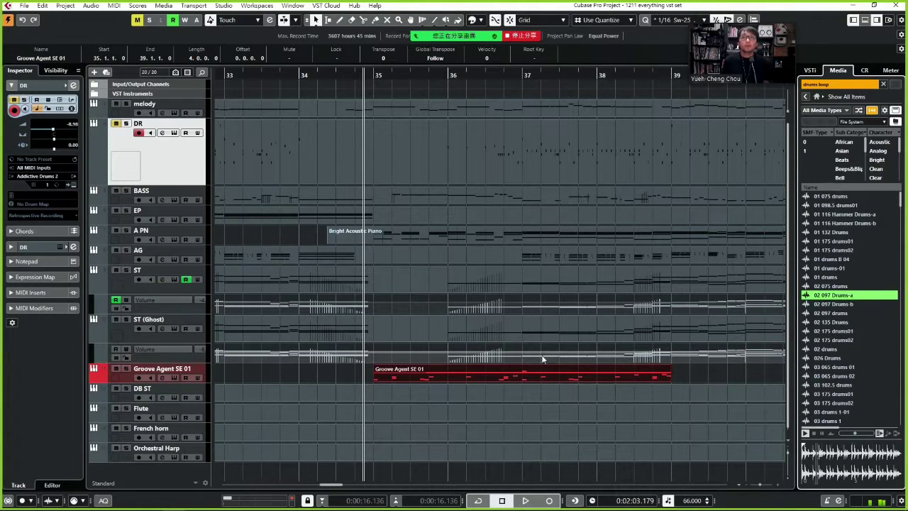
pyautogui.moveTo(823, 301); pyautogui.dragTo(376, 481)
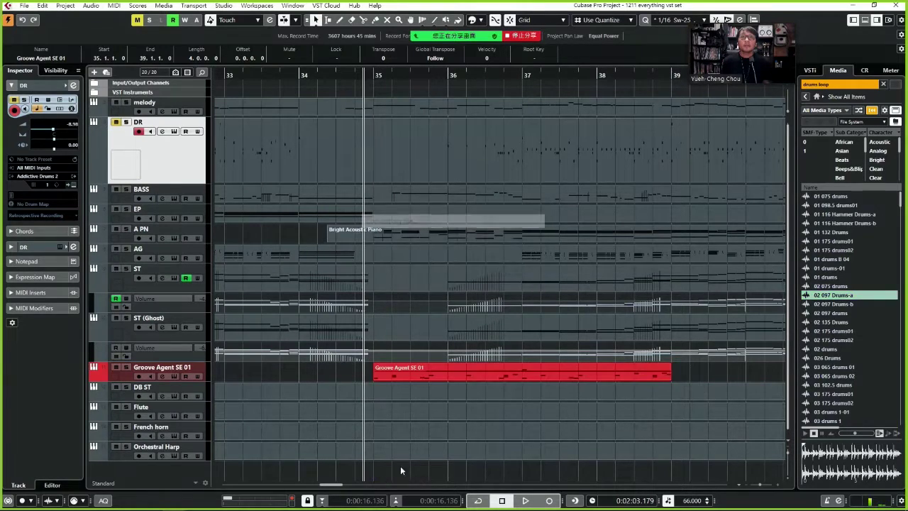
pyautogui.scroll(-1, 264, 403)
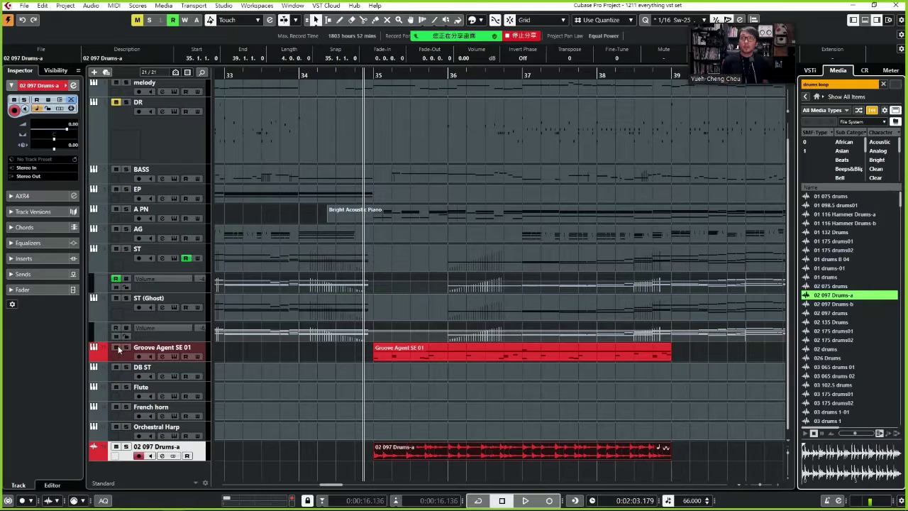
# Mute the Groove Agent SE 01 track, play the arrangement with the 02 097 Drums-a loop, and set the loop track's volume to -9.79
pyautogui.click(550, 417)
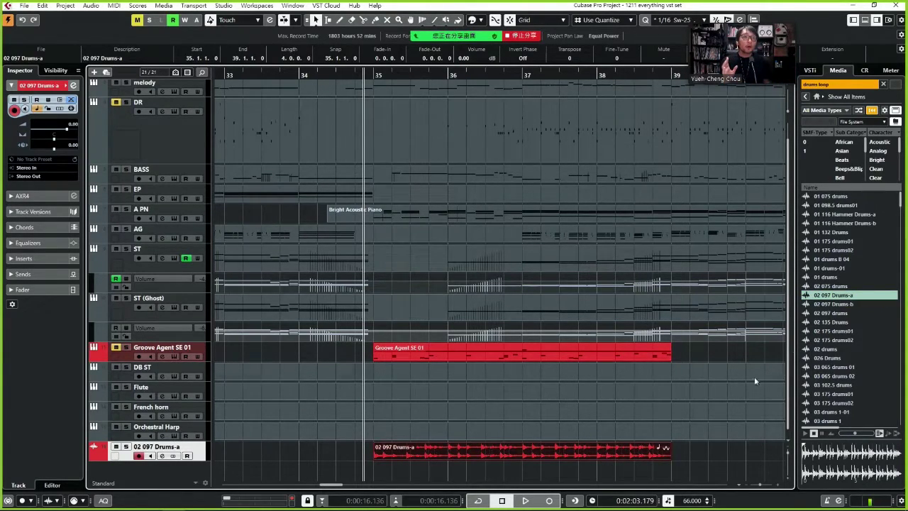
pyautogui.press('space')
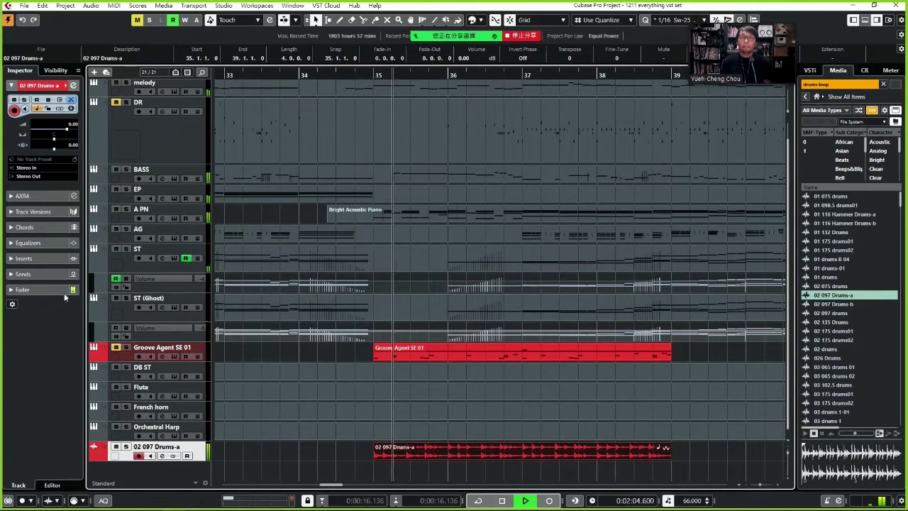
pyautogui.moveTo(66, 128); pyautogui.dragTo(58, 127)
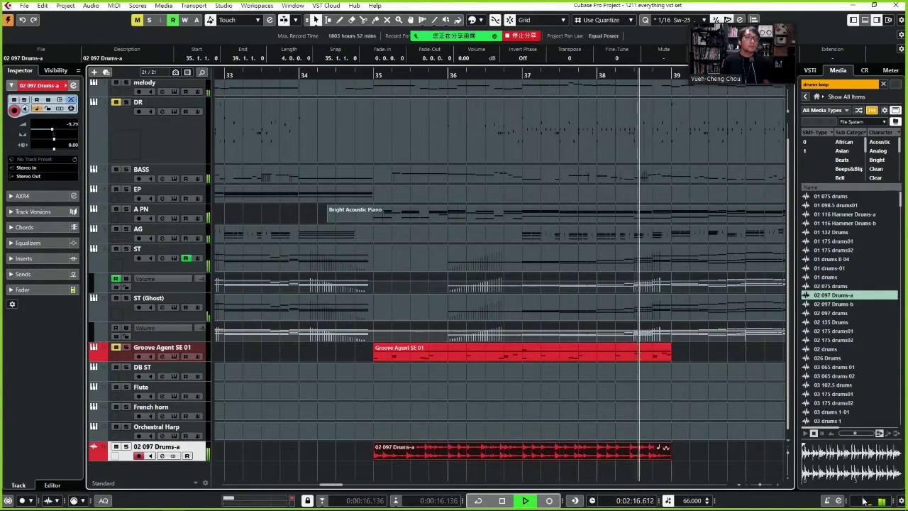
pyautogui.press('space')
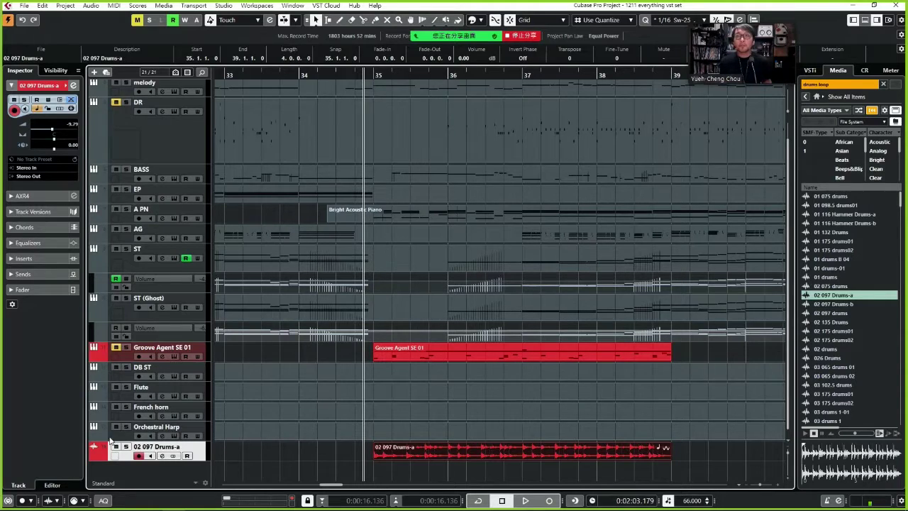
# Remove the 02 097 Drums-a track from the project
pyautogui.rightClick(120, 457)
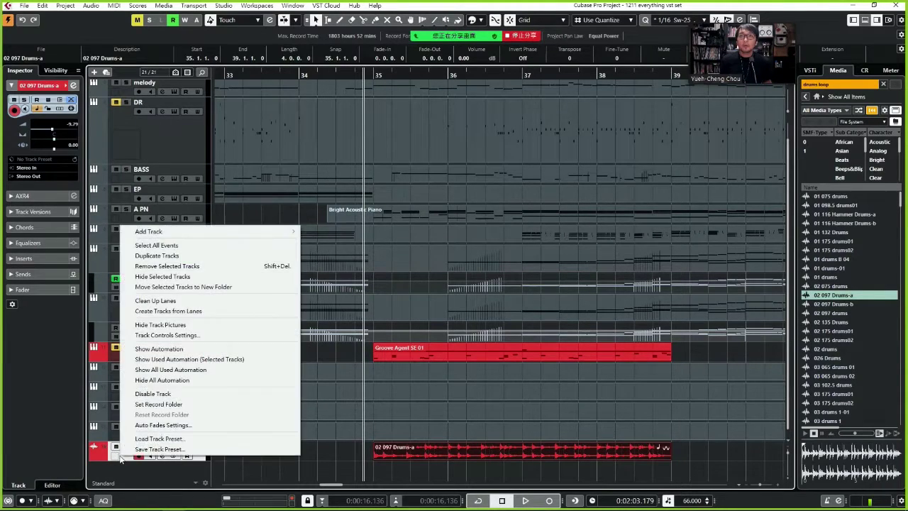
pyautogui.click(182, 267)
# Add a new Groove Agent SE instrument track below Orchestral Harp
pyautogui.rightClick(169, 477)
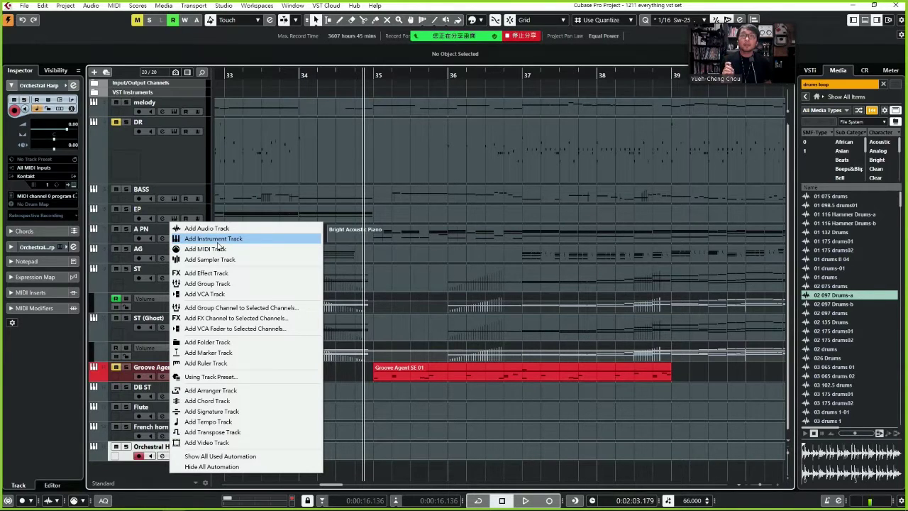
pyautogui.click(217, 240)
pyautogui.click(249, 168)
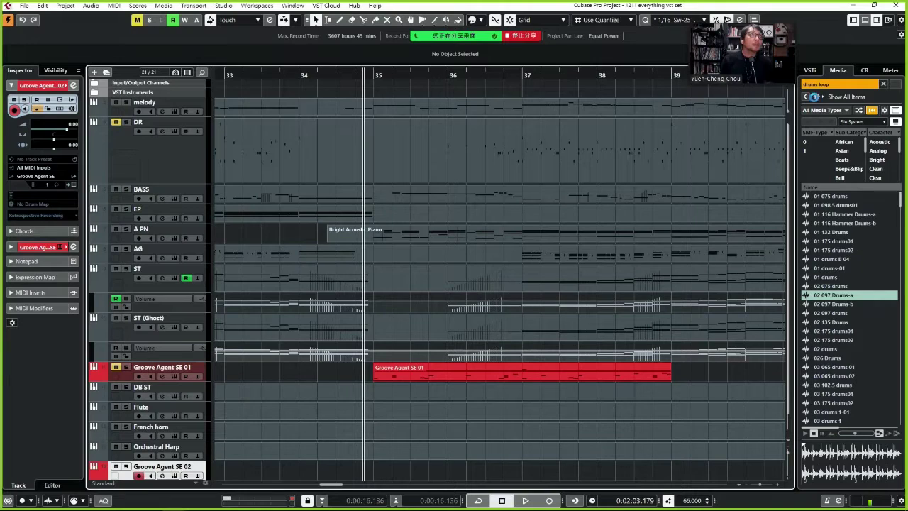
# Shorten the media search to "drums" and audition the 909Tom X2 and 909Tom X3 samples
pyautogui.press('BackSpace')
pyautogui.press('BackSpace')
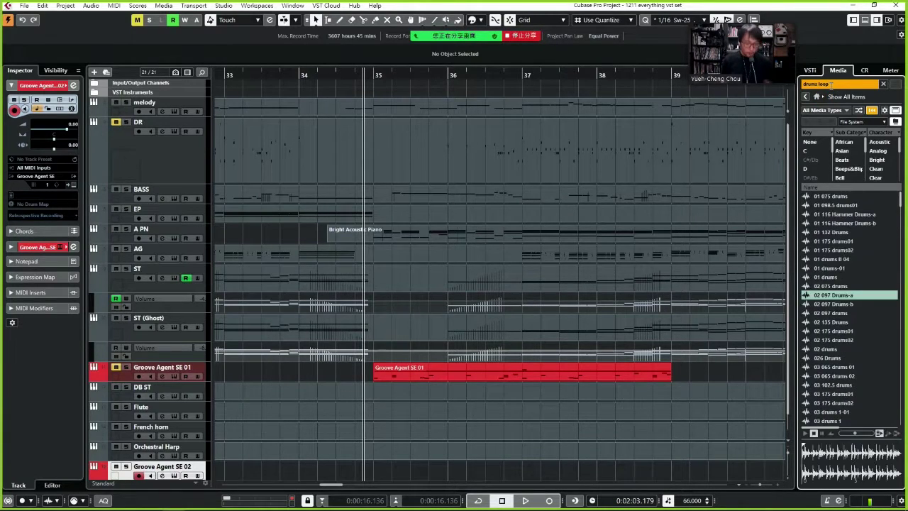
pyautogui.press('BackSpace')
pyautogui.press('BackSpace')
pyautogui.press('BackSpace')
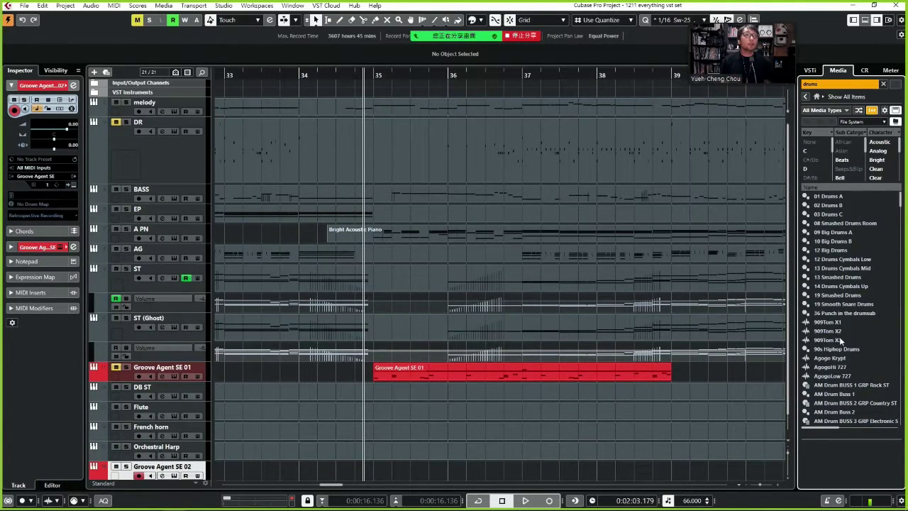
pyautogui.click(835, 331)
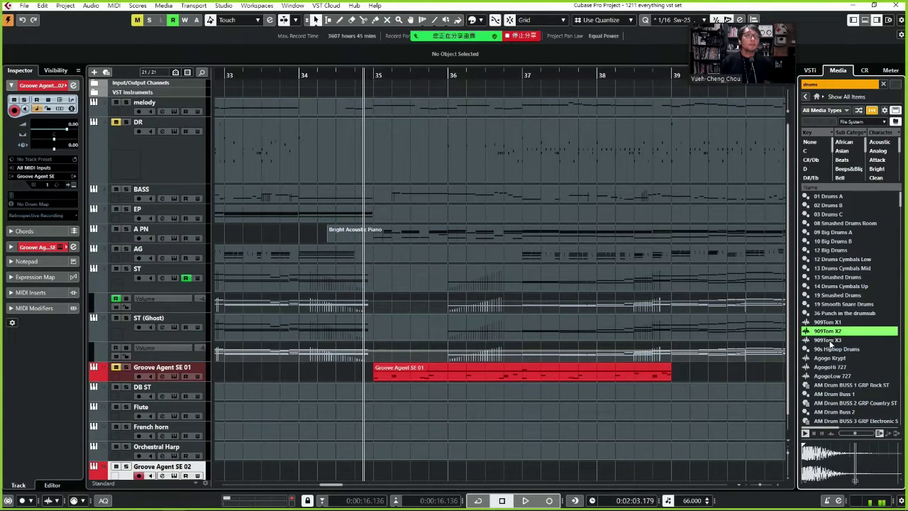
pyautogui.click(830, 341)
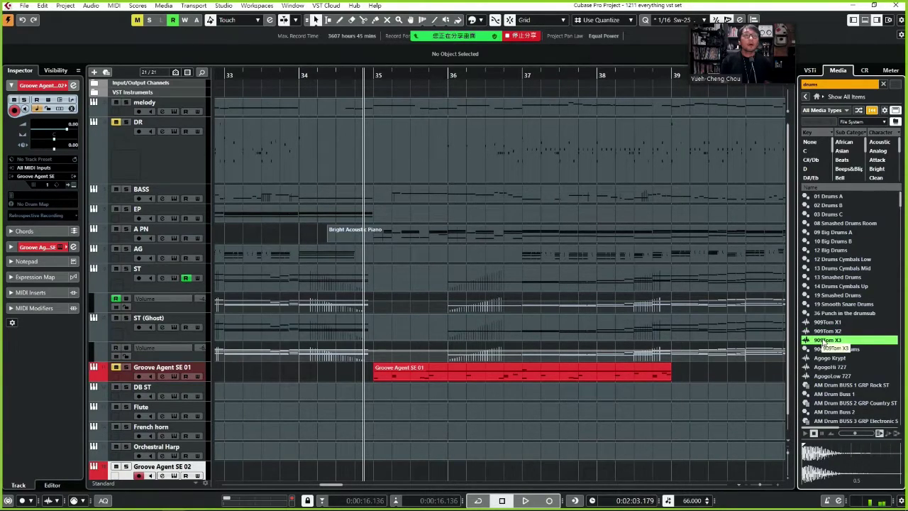
# Load 909Tom X3 onto pad C1, 909Tom X2 onto D1 and 909Tom X1 onto E1 of the Groove Agent SE 02 instrument
pyautogui.scroll(-1, 277, 445)
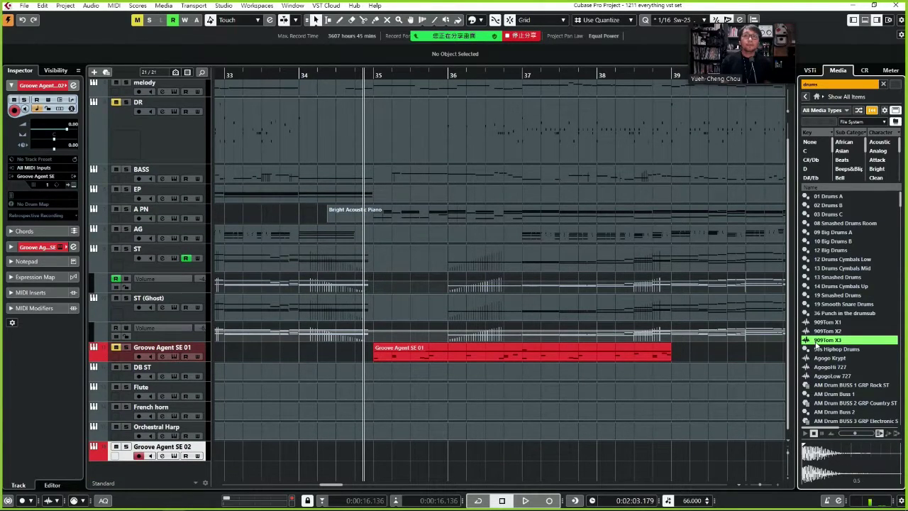
pyautogui.click(58, 247)
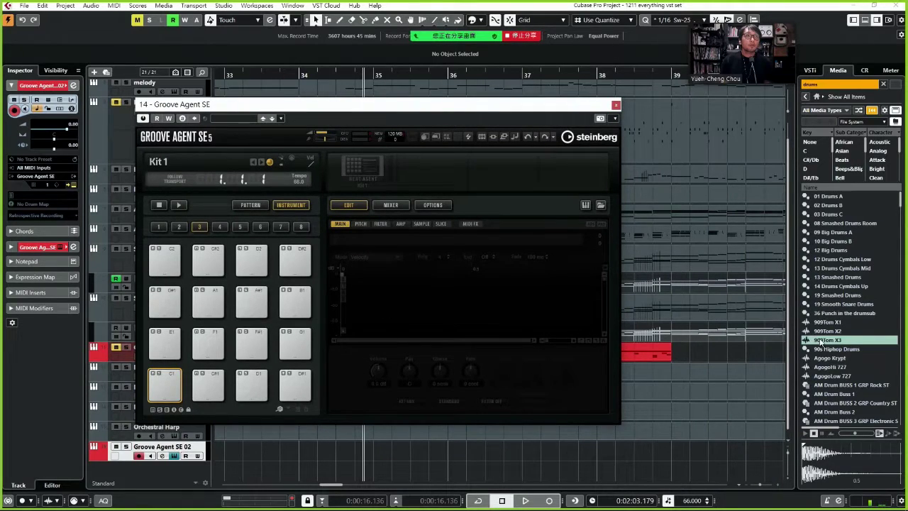
pyautogui.moveTo(819, 341); pyautogui.dragTo(316, 319)
pyautogui.moveTo(145, 391); pyautogui.dragTo(162, 387)
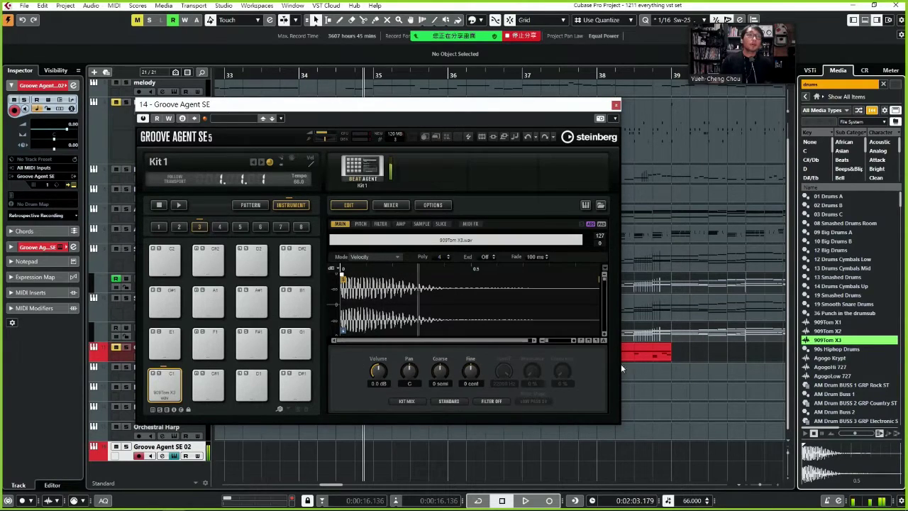
pyautogui.click(832, 330)
pyautogui.moveTo(835, 331); pyautogui.dragTo(254, 382)
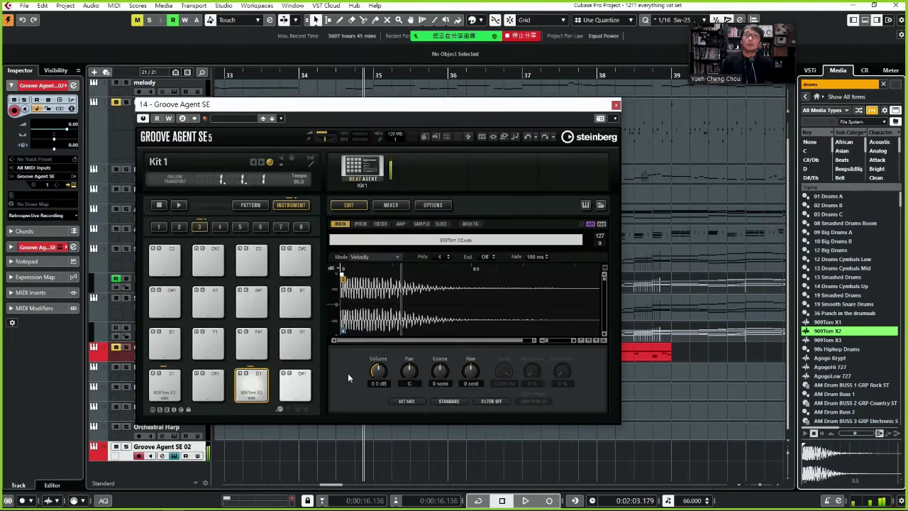
pyautogui.moveTo(828, 322); pyautogui.dragTo(179, 338)
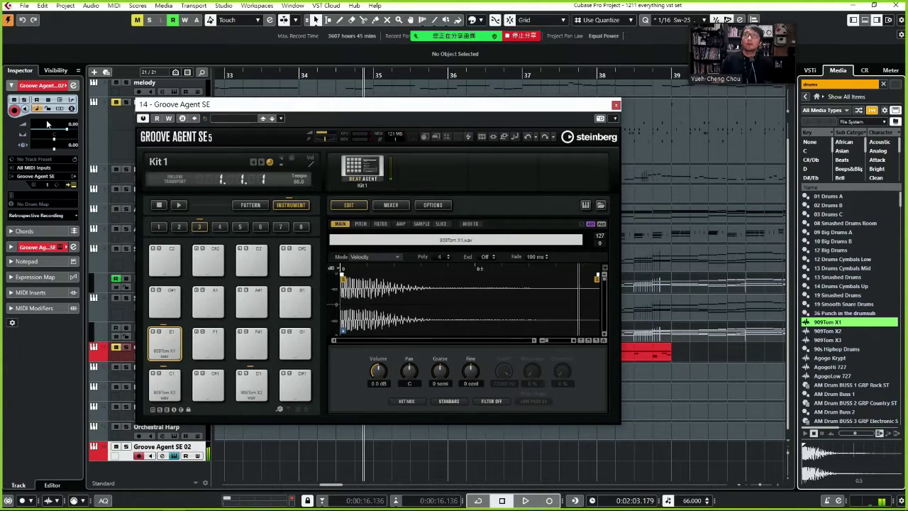
# Set the Groove Agent SE 02 track volume to -6.68 and close its instrument window
pyautogui.moveTo(57, 131); pyautogui.dragTo(48, 152)
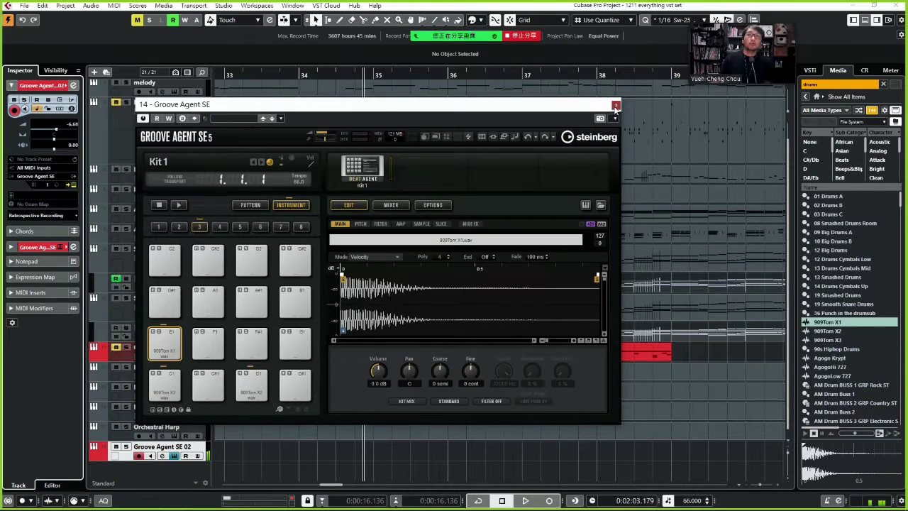
pyautogui.click(616, 105)
# Try placing the 909Tom X1 sample as an audio event on its own track at bar 38.2, and remove that track
pyautogui.click(290, 78)
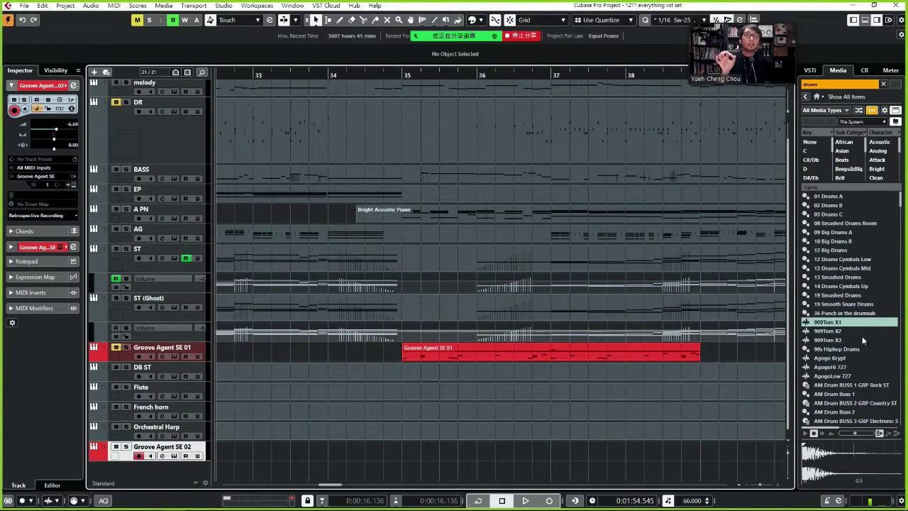
pyautogui.doubleClick(827, 322)
pyautogui.moveTo(642, 455); pyautogui.dragTo(642, 346)
pyautogui.click(520, 339)
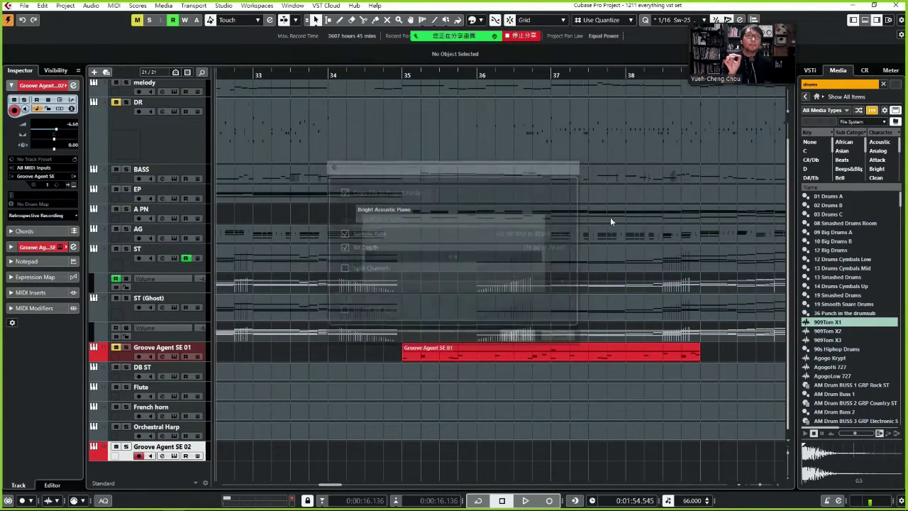
pyautogui.moveTo(642, 75); pyautogui.dragTo(644, 92)
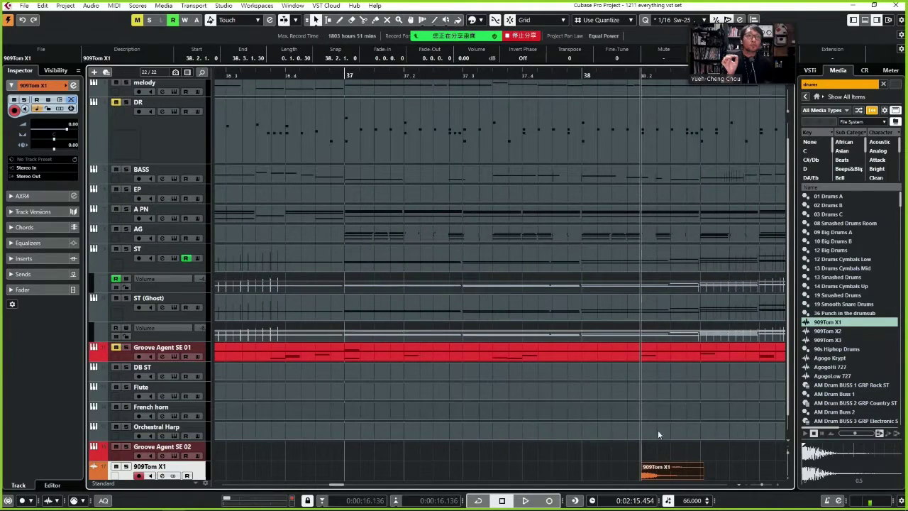
pyautogui.click(686, 469)
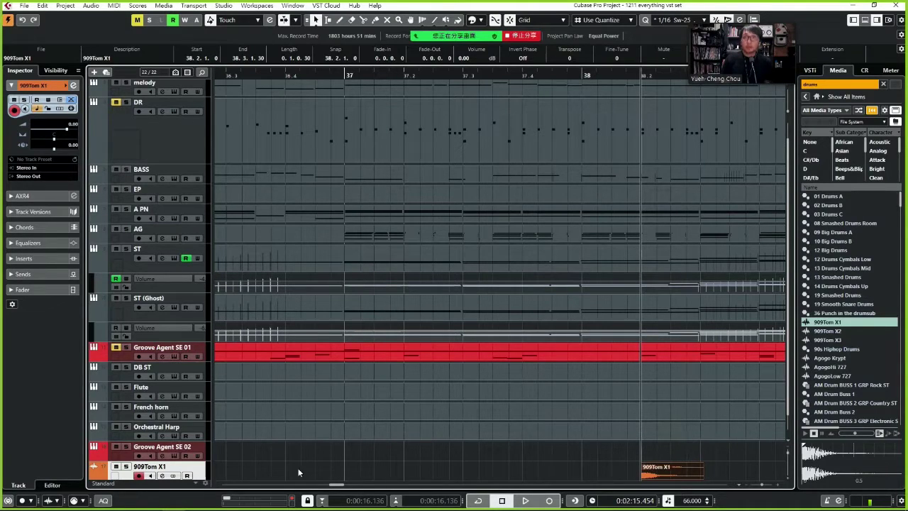
pyautogui.rightClick(130, 476)
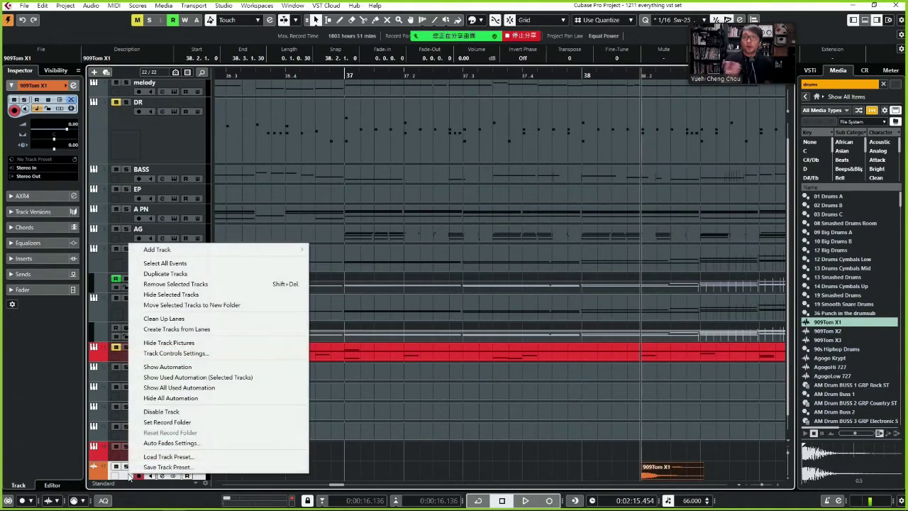
pyautogui.click(220, 285)
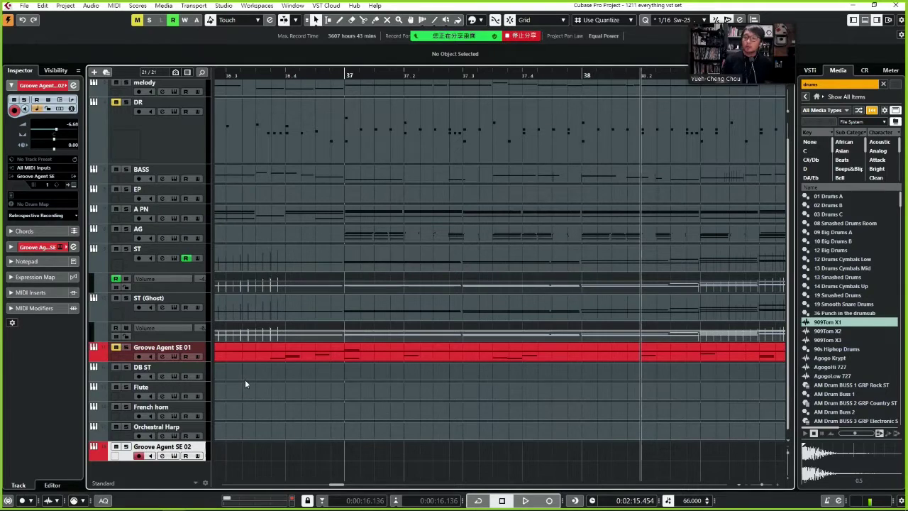
# Record a rising three-note tom fill (C1, D1, E1) on the Groove Agent SE 02 track in bar 34 and play it back
pyautogui.click(56, 248)
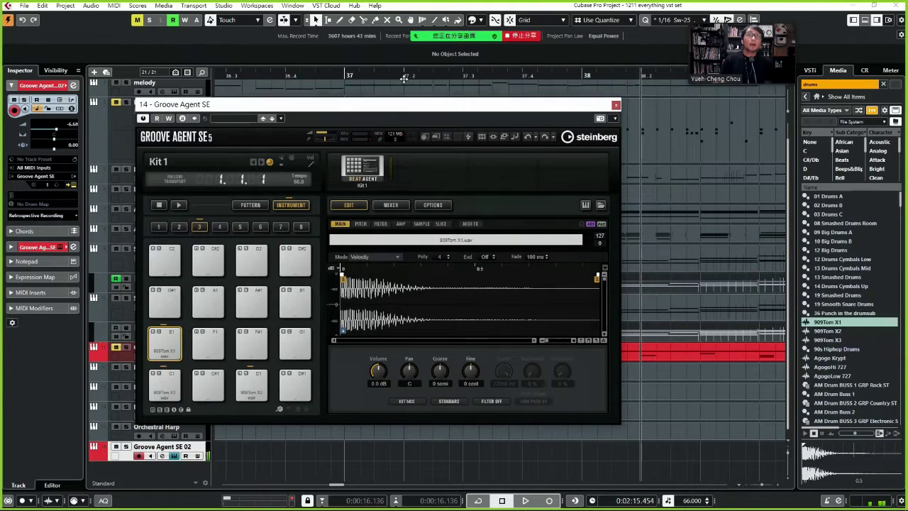
pyautogui.click(616, 105)
pyautogui.doubleClick(329, 77)
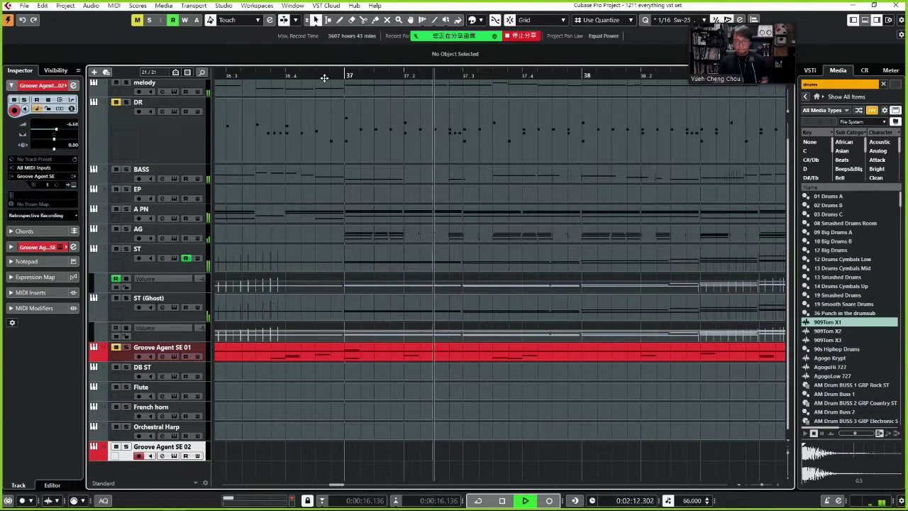
pyautogui.press('g')
pyautogui.press('g')
pyautogui.press('g')
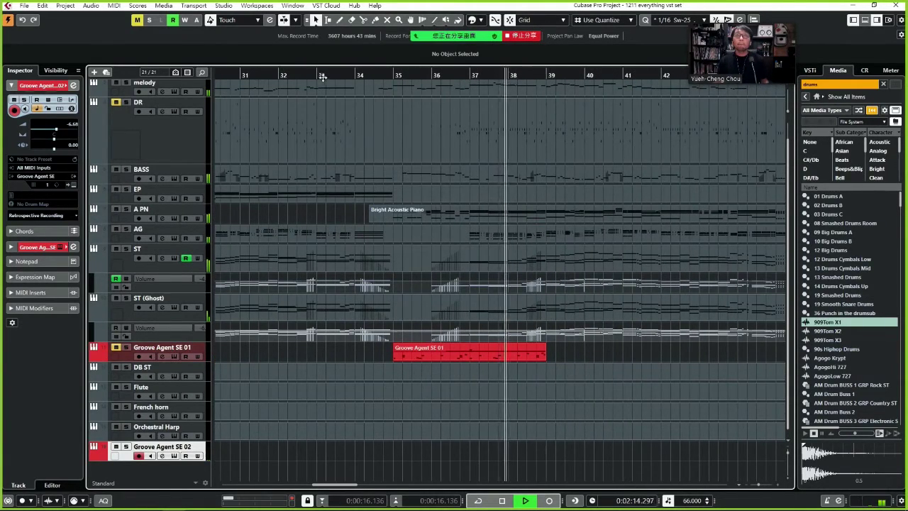
pyautogui.press('space')
pyautogui.click(549, 500)
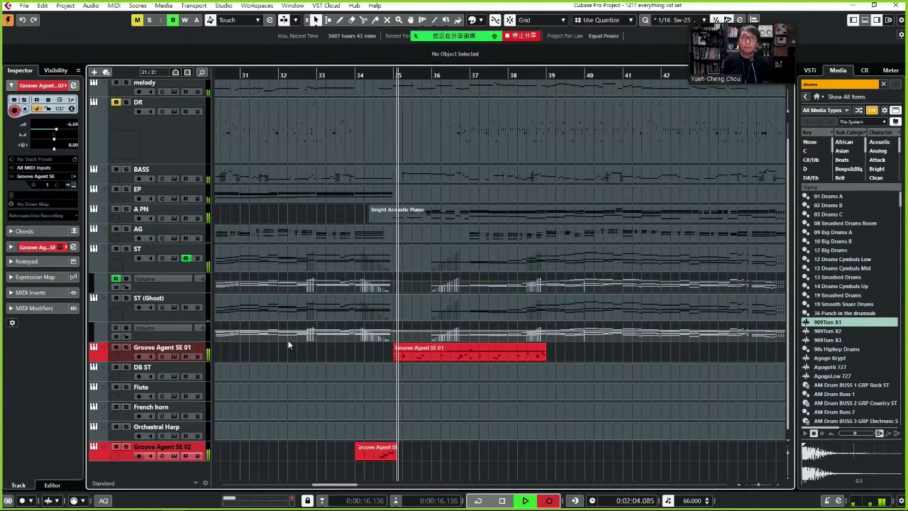
pyautogui.press('space')
pyautogui.moveTo(376, 74); pyautogui.dragTo(375, 85)
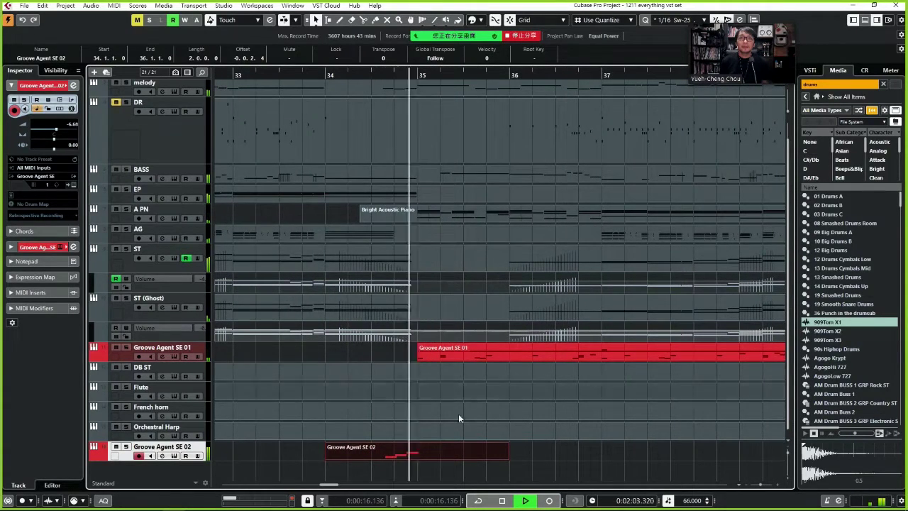
pyautogui.press('space')
# Open the recorded Groove Agent SE 02 part in the Key Editor and quantize its three tom notes with the 1/16 swing preset
pyautogui.doubleClick(419, 452)
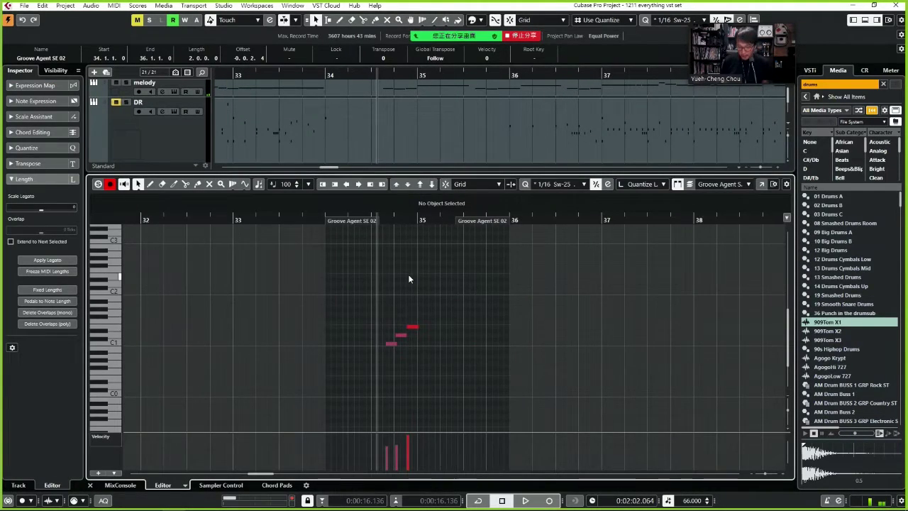
pyautogui.press('h')
pyautogui.press('h')
pyautogui.press('h')
pyautogui.press('h')
pyautogui.moveTo(480, 301); pyautogui.dragTo(645, 372)
pyautogui.hotkey('ctrl', 'Left')
pyautogui.hotkey('ctrl', 'Right')
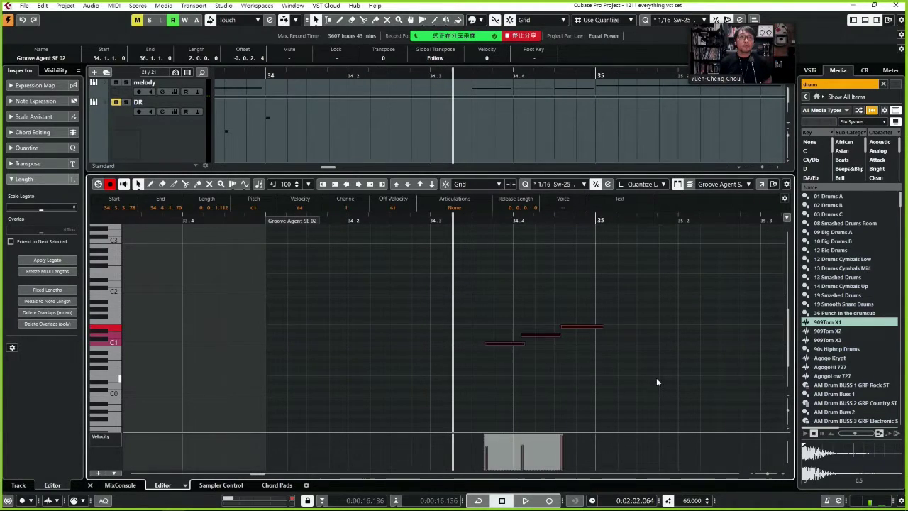
pyautogui.press('q')
pyautogui.press('space')
pyautogui.press('space')
# Select the fill's C1 note and play back the quantized tom fill leading into bar 35
pyautogui.click(494, 361)
pyautogui.press('Right')
pyautogui.hotkey('ctrl', 'Left')
pyautogui.press('space')
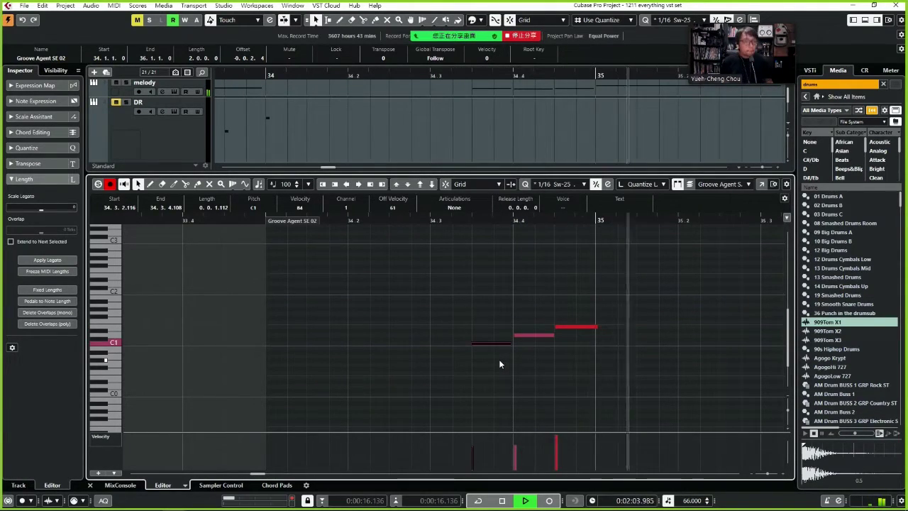
pyautogui.press('space')
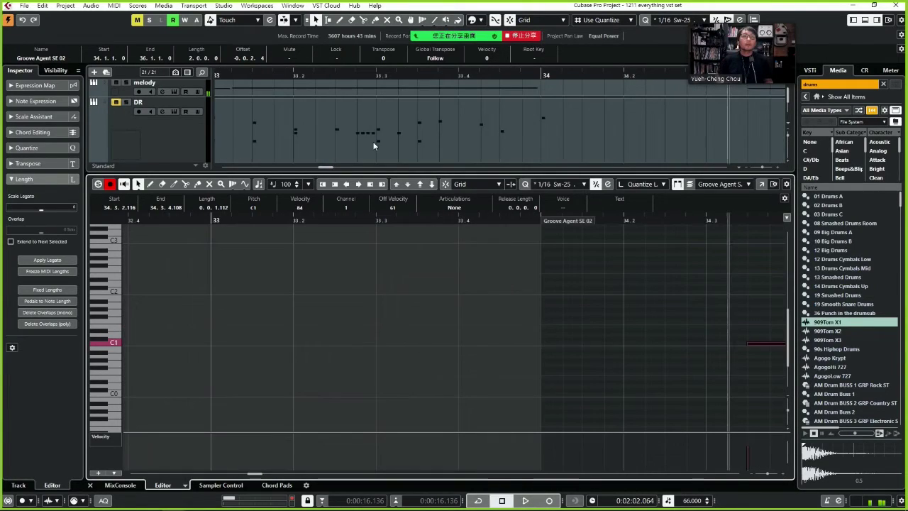
# Search the media browser for "swee" and audition the 1_Sweet sample
pyautogui.click(835, 84)
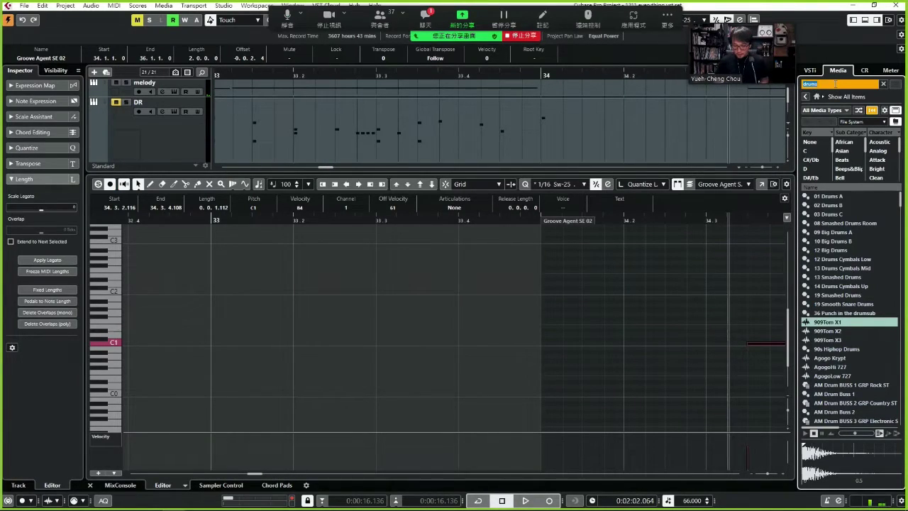
pyautogui.write('swee')
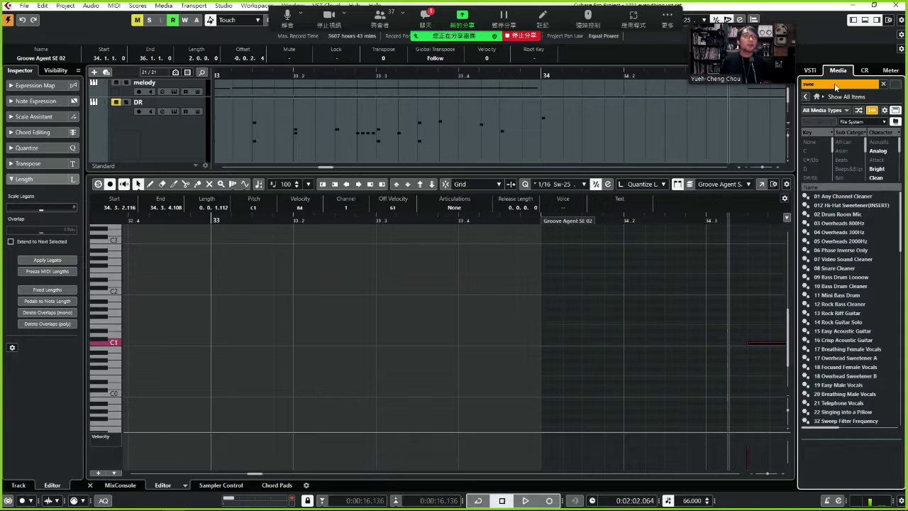
pyautogui.scroll(-10, 851, 357)
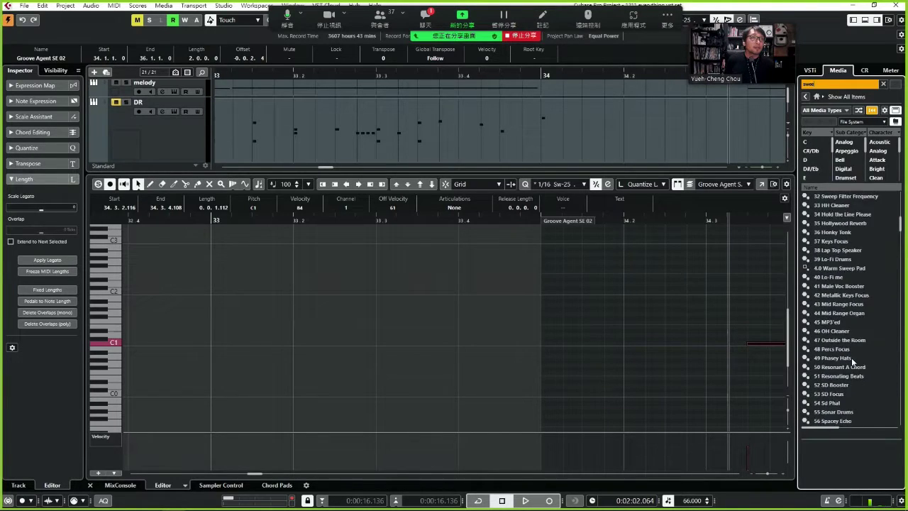
pyautogui.scroll(5, 853, 366)
pyautogui.click(824, 250)
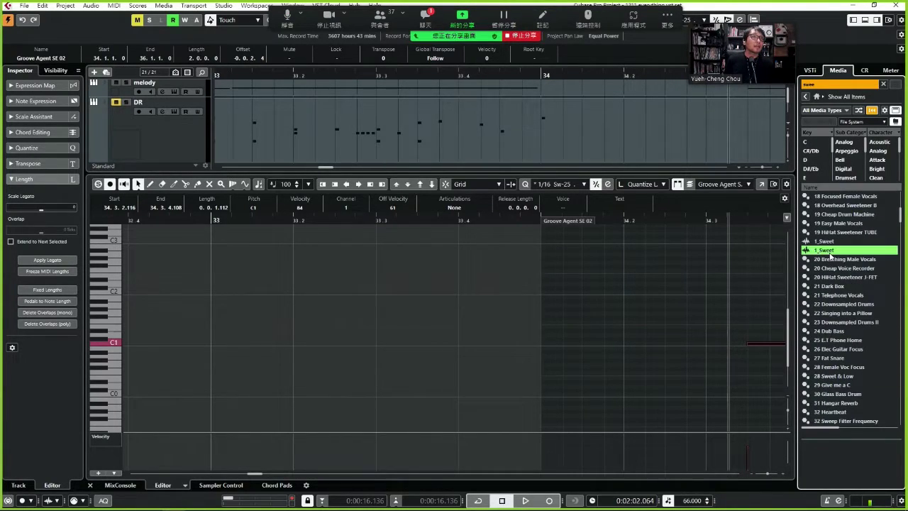
pyautogui.click(831, 84)
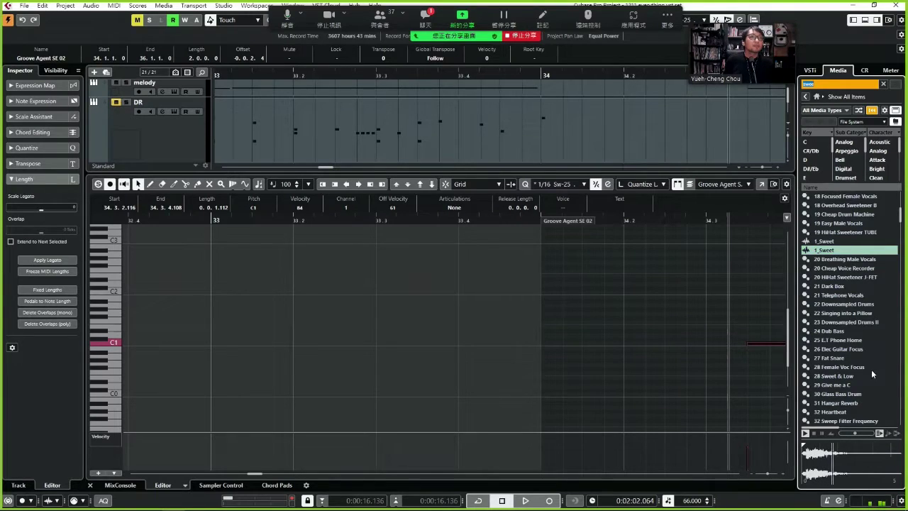
pyautogui.scroll(-4, 871, 369)
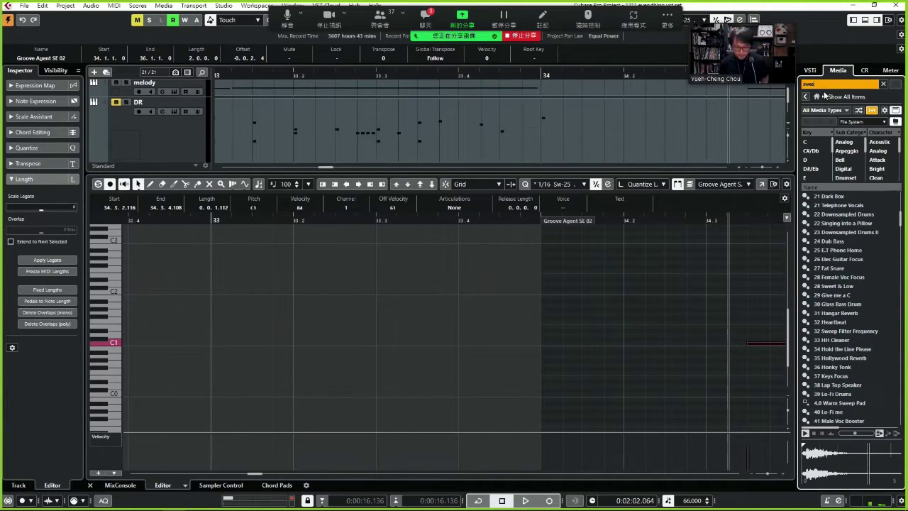
# Refine the media search to "sweep" and audition the Sweep 06 sample
pyautogui.write('p')
pyautogui.scroll(-15, 863, 299)
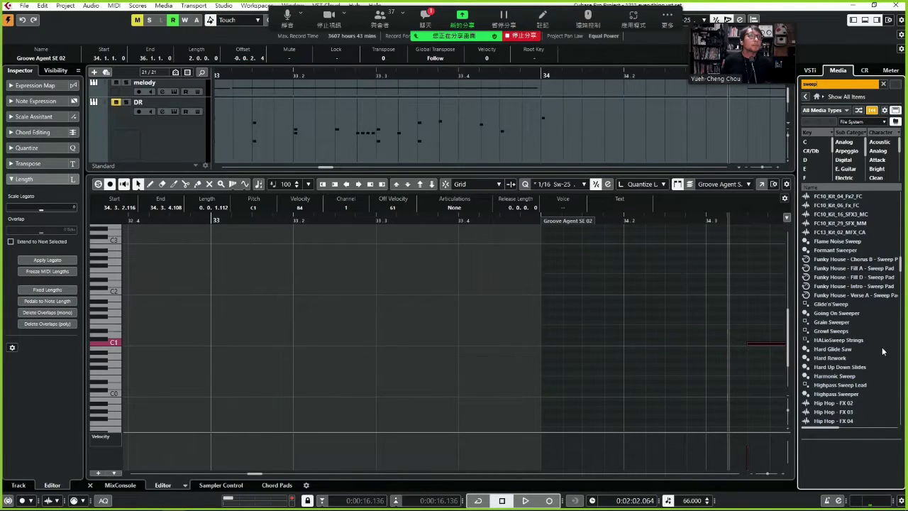
pyautogui.scroll(-10, 855, 349)
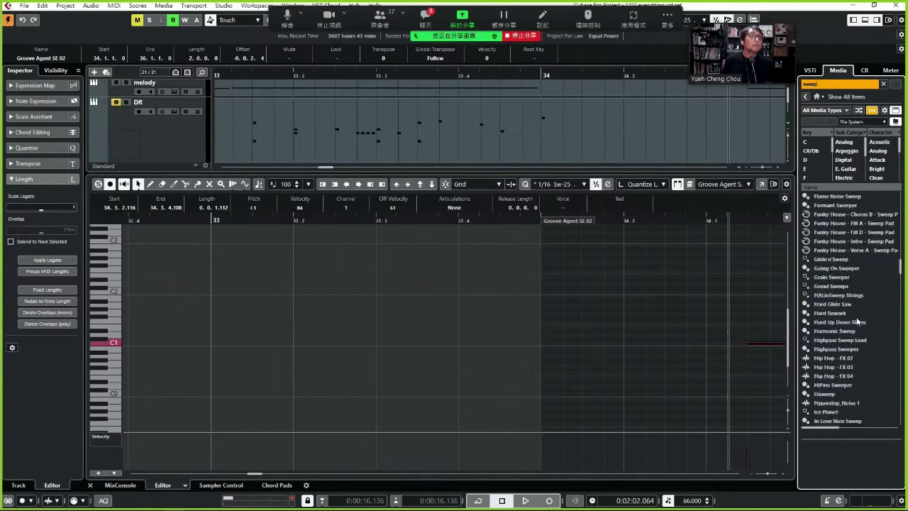
pyautogui.click(832, 340)
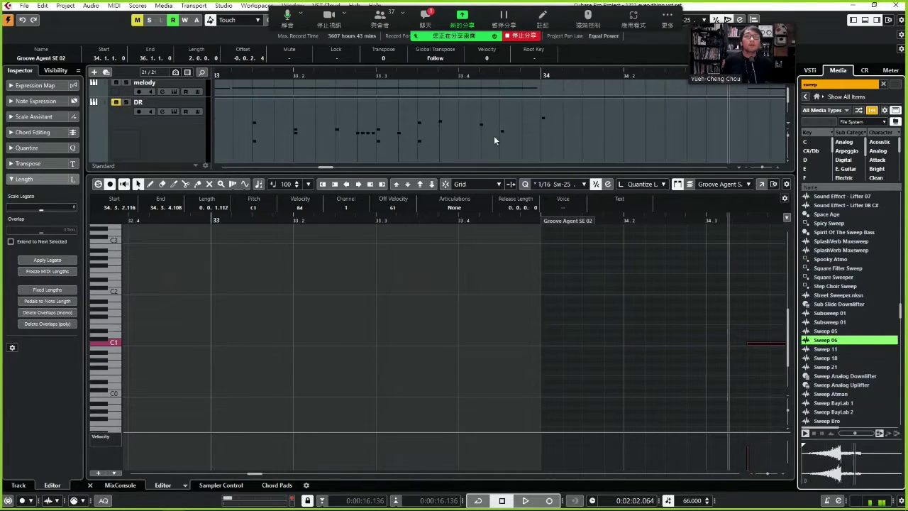
pyautogui.scroll(-5, 224, 127)
# Place Sweep 06 as an audio event on its own track, move it to start at 34.3.4.25, and play it back
pyautogui.moveTo(600, 244); pyautogui.dragTo(523, 150)
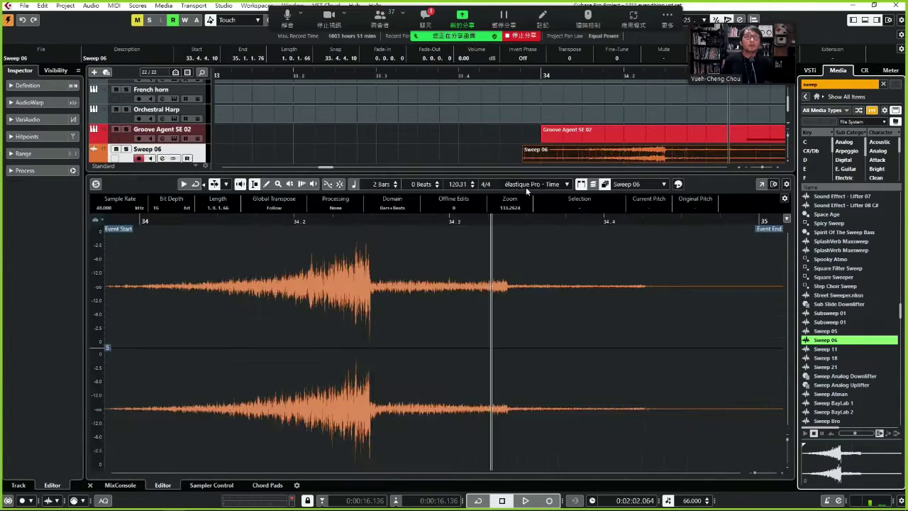
pyautogui.click(856, 21)
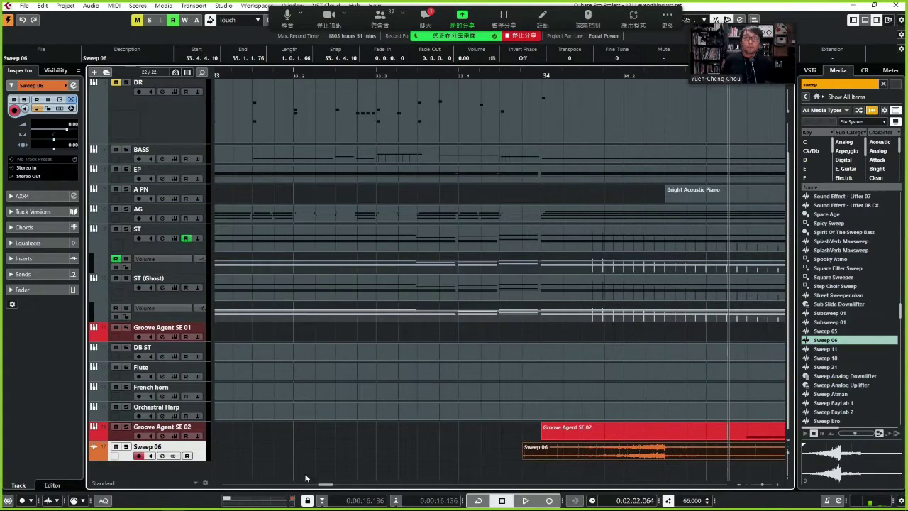
pyautogui.press('g')
pyautogui.press('g')
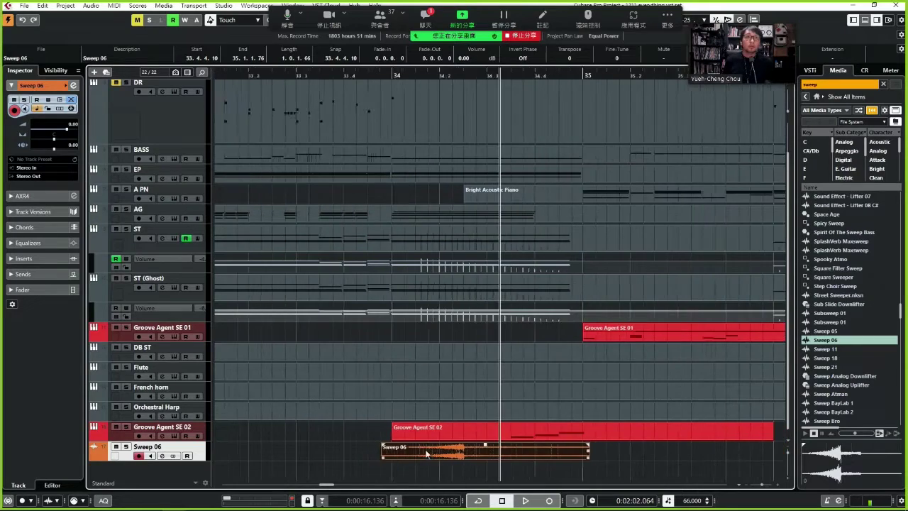
pyautogui.moveTo(467, 448); pyautogui.dragTo(581, 448)
pyautogui.press('space')
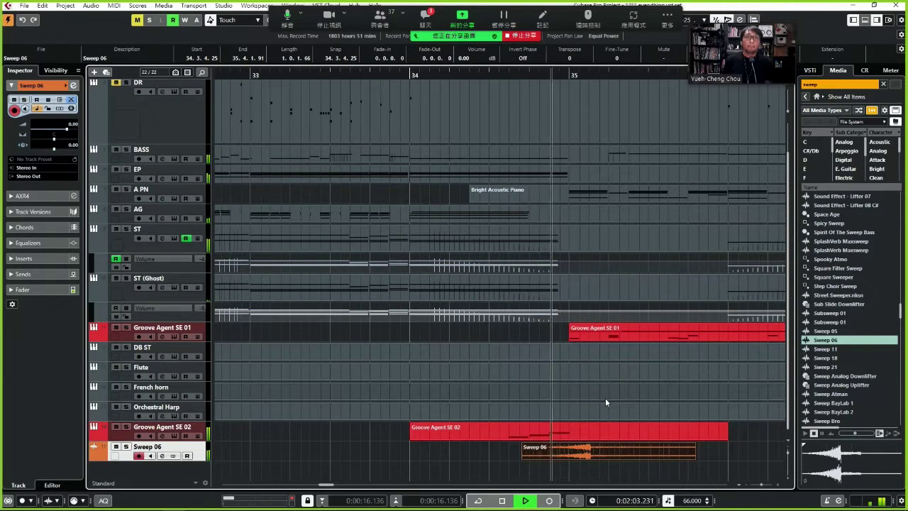
pyautogui.press('space')
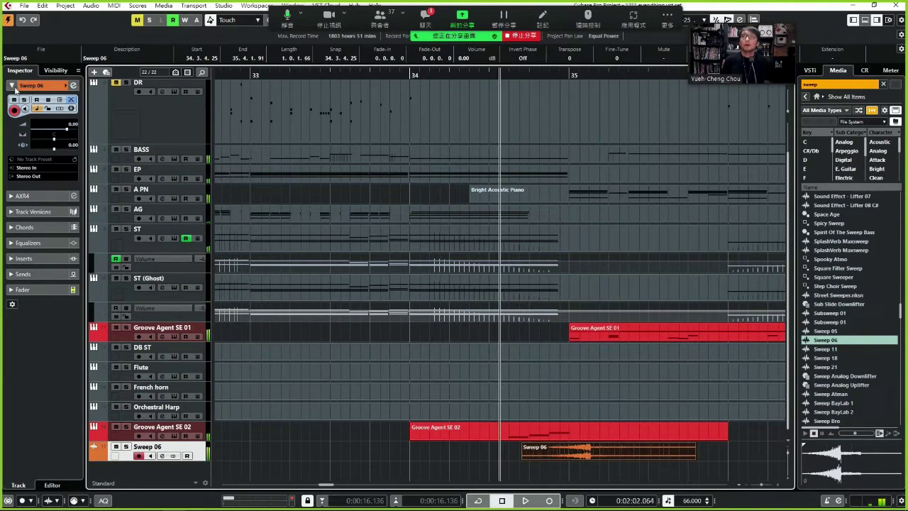
# Trim the Sweep 06 event to 34.3.4.99–35.1.2.80 with a 0.0.1.45 fade-in and 0.0.1.11 fade-out, and play it back
pyautogui.press('space')
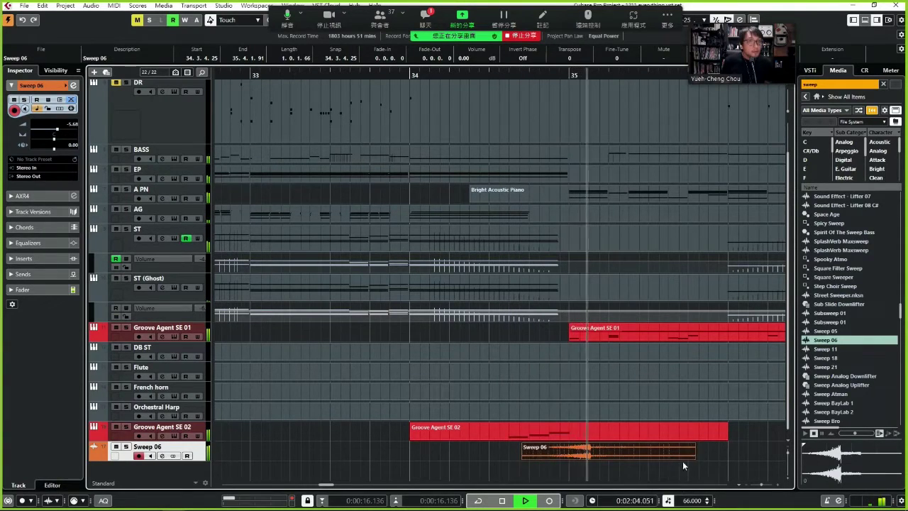
pyautogui.press('space')
pyautogui.moveTo(693, 457); pyautogui.dragTo(586, 458)
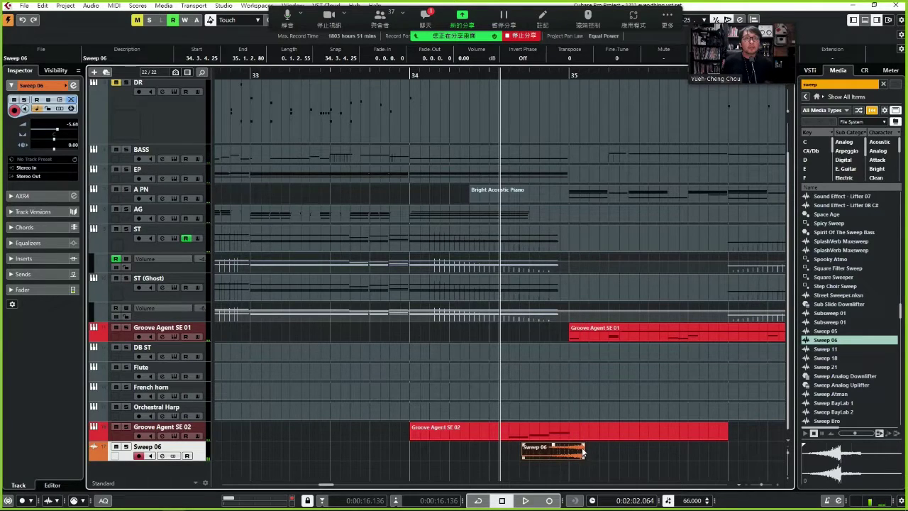
pyautogui.moveTo(522, 456)
pyautogui.mouseDown()
pyautogui.moveTo(539, 451)
pyautogui.moveTo(531, 451)
pyautogui.mouseUp()
pyautogui.press('space')
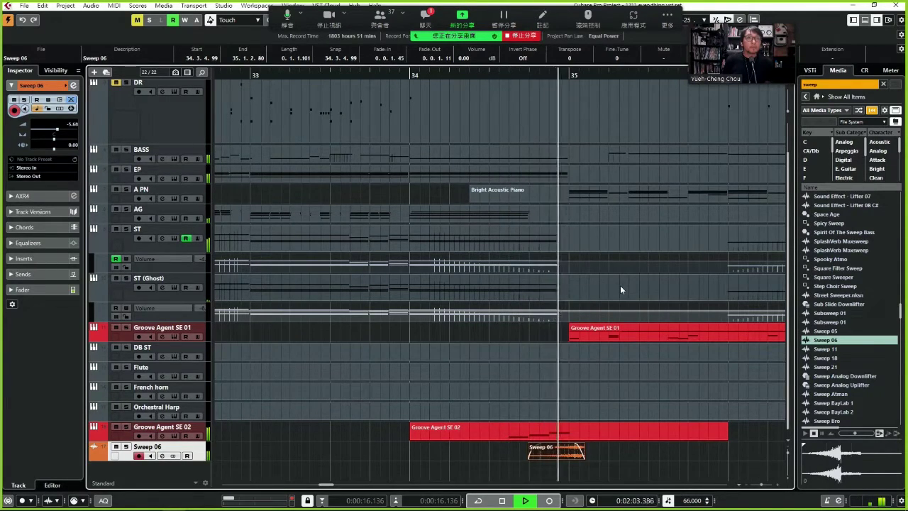
pyautogui.press('space')
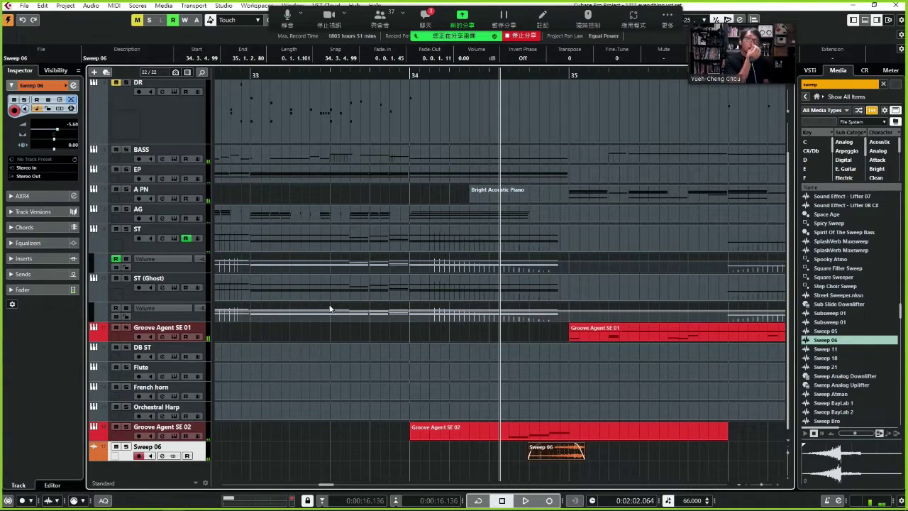
# Read the latest messages in the meeting chat and minimize its window
pyautogui.click(426, 22)
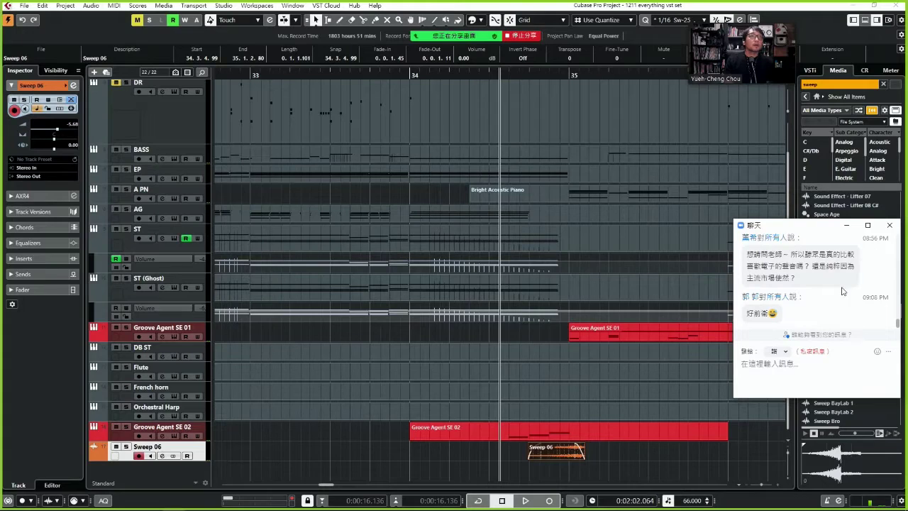
pyautogui.click(847, 225)
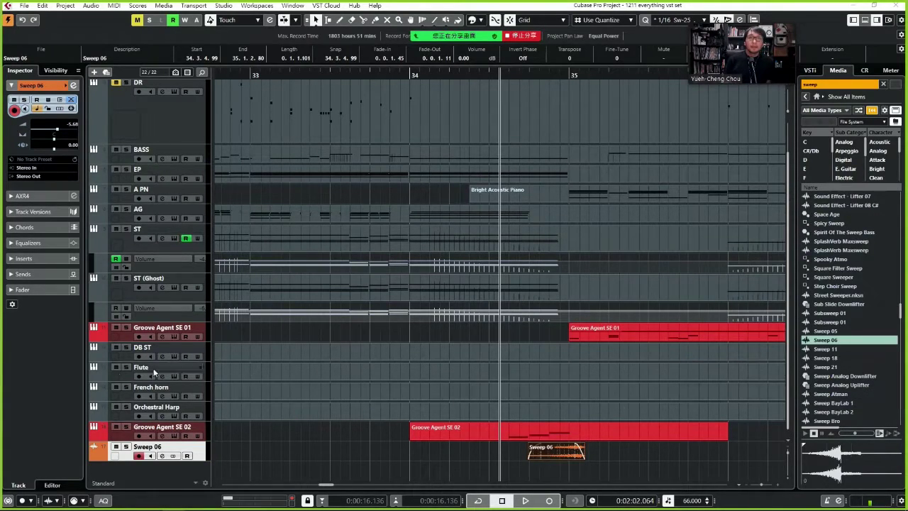
# Set the Sweep 06 track volume to -8.69 and add one Groove Agent SE instrument track routed to Stereo Out below it
pyautogui.moveTo(47, 128); pyautogui.dragTo(61, 126)
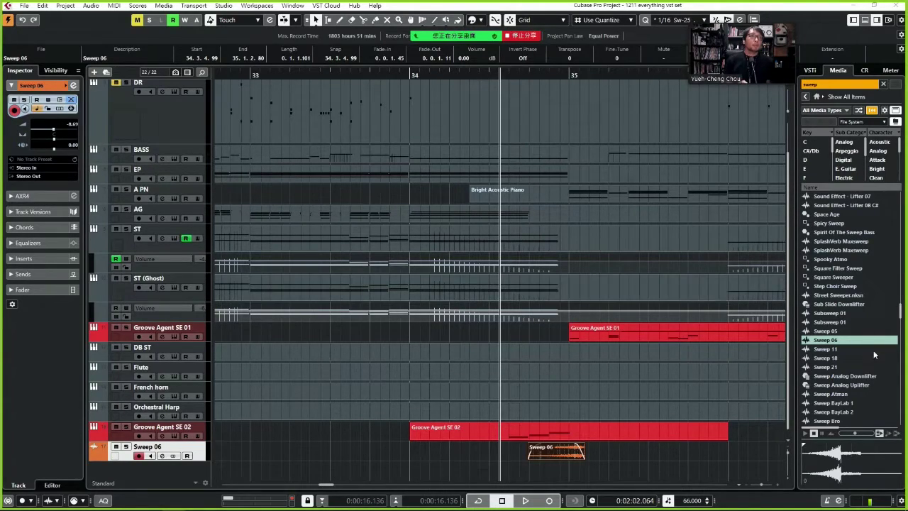
pyautogui.rightClick(146, 464)
pyautogui.click(262, 238)
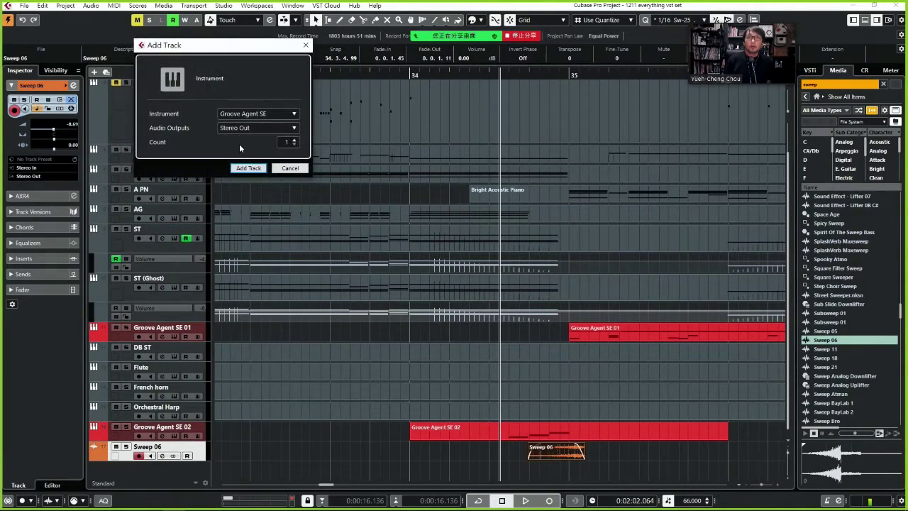
pyautogui.click(244, 170)
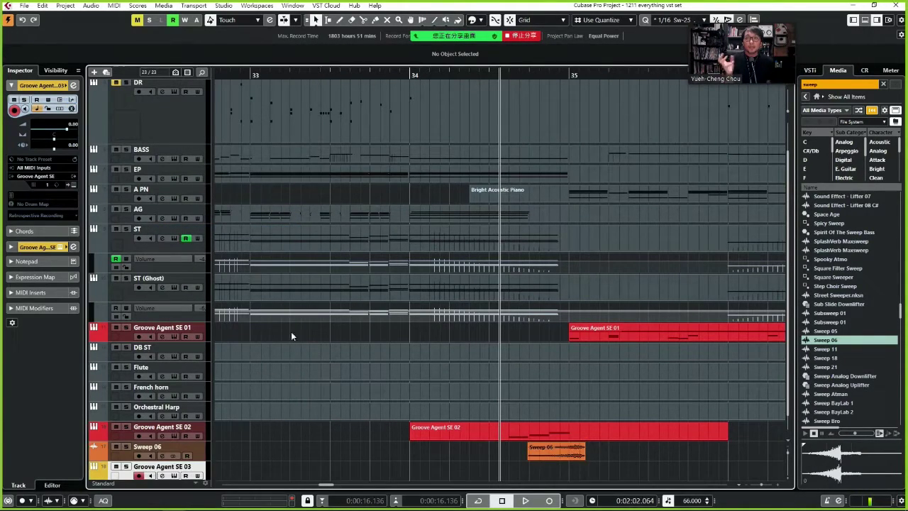
# Search the media browser for "vocal" samples
pyautogui.scroll(-1, 461, 361)
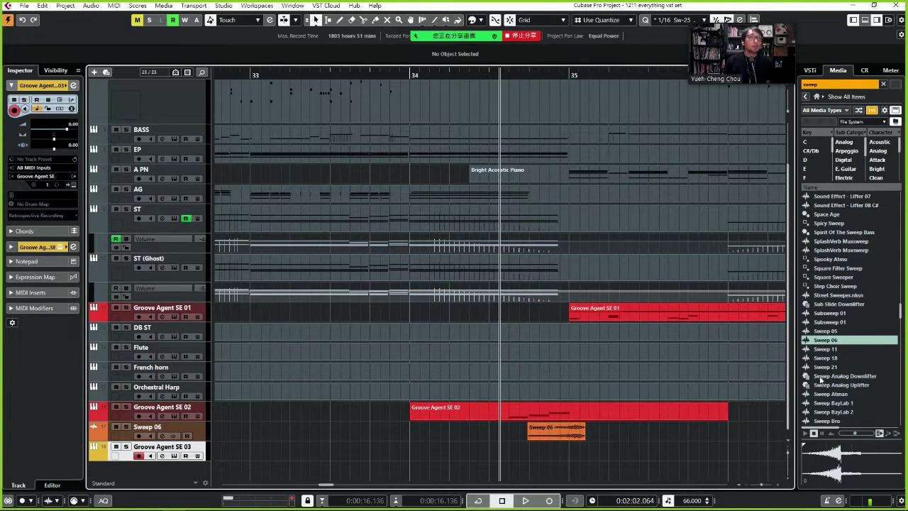
pyautogui.doubleClick(831, 83)
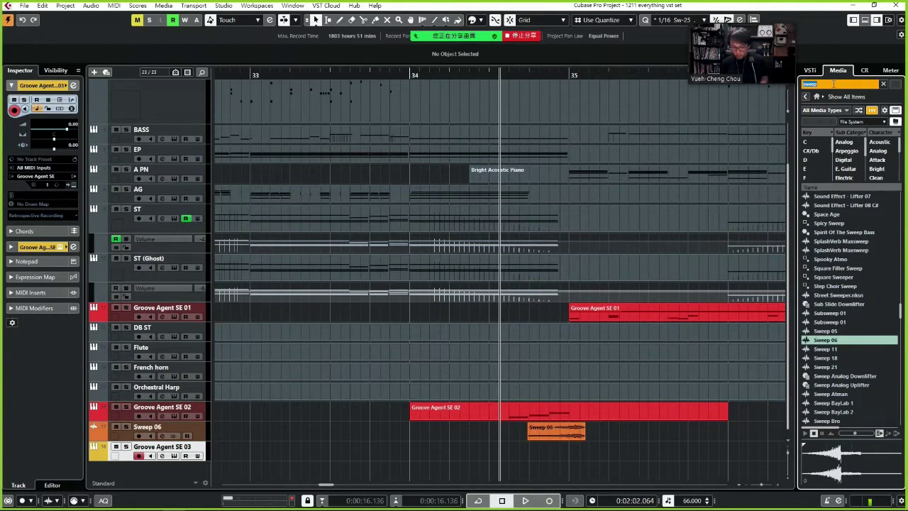
pyautogui.write('vocal')
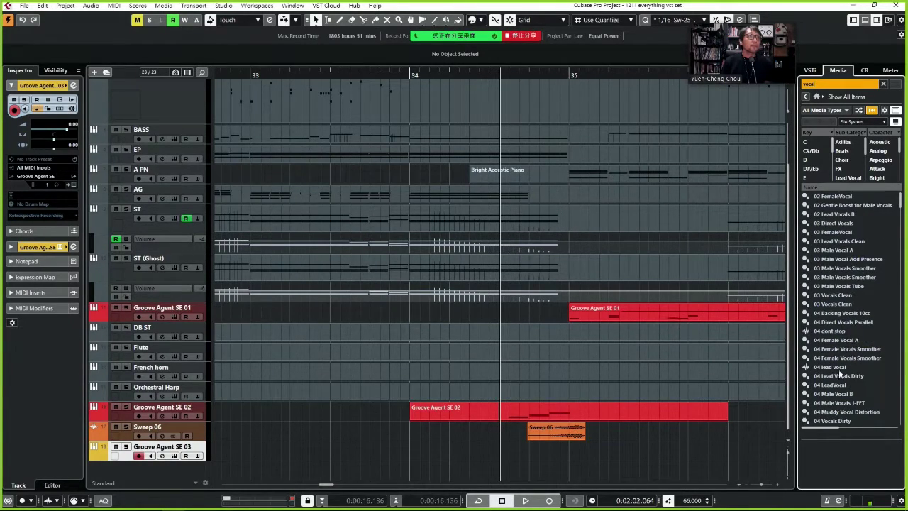
# Load the "04 lead vocal" sample onto the C1 pad of Groove Agent SE 03 and create slices from it
pyautogui.click(838, 368)
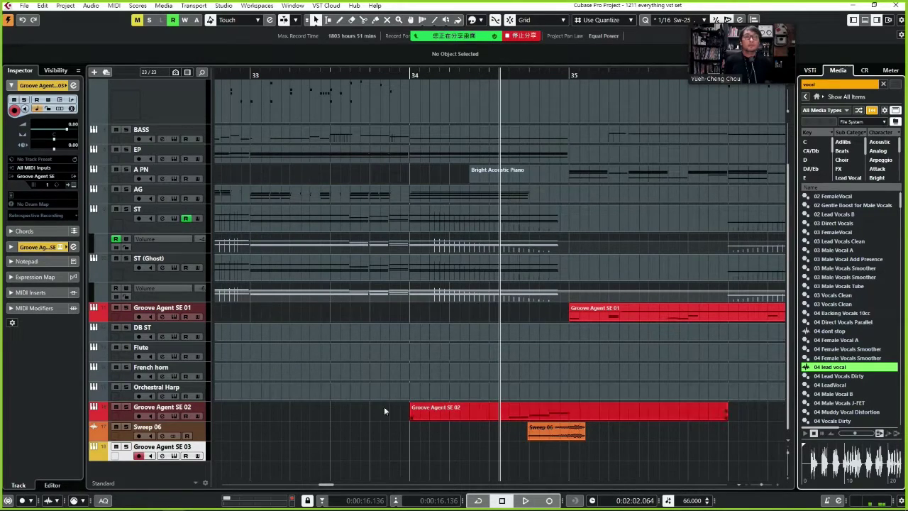
pyautogui.click(71, 184)
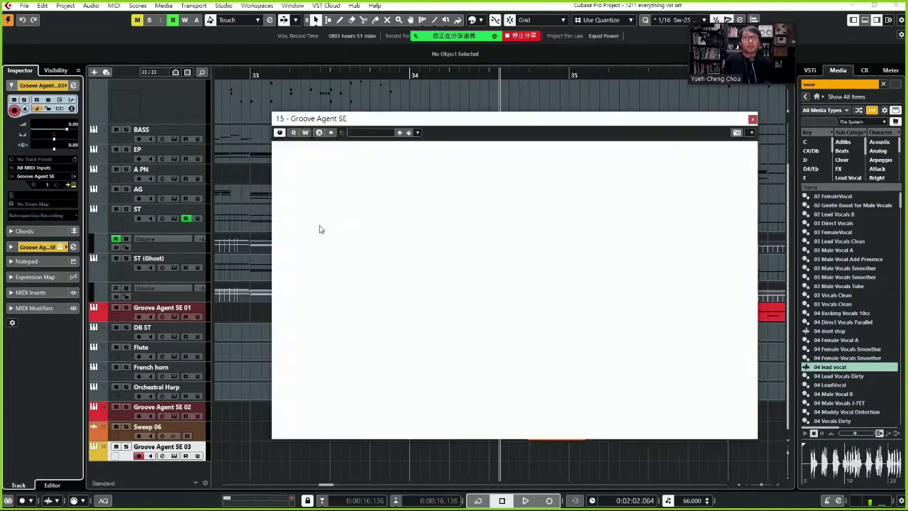
pyautogui.moveTo(837, 371); pyautogui.dragTo(312, 404)
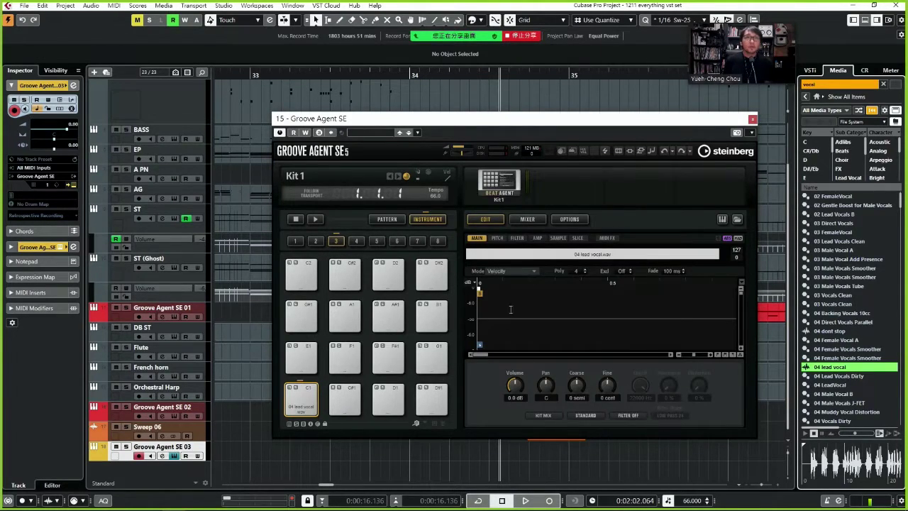
pyautogui.click(577, 237)
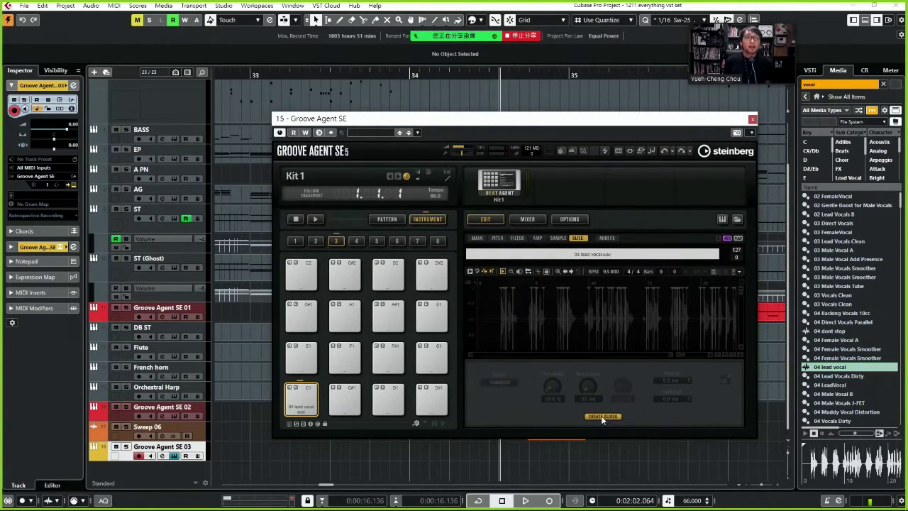
pyautogui.click(601, 417)
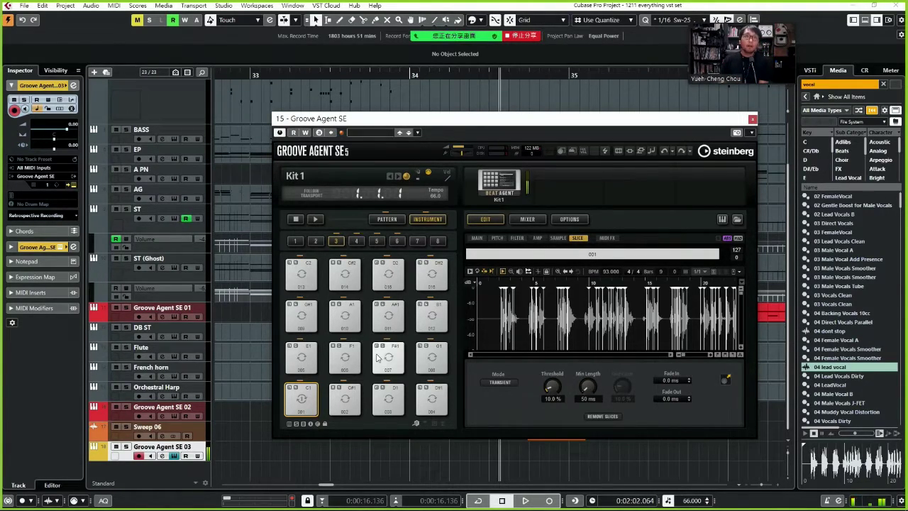
# Rehearse the vocal slices against playback, close the instrument, and record a short phrase on the Groove Agent SE 03 track around the bar 35 transition
pyautogui.press('space')
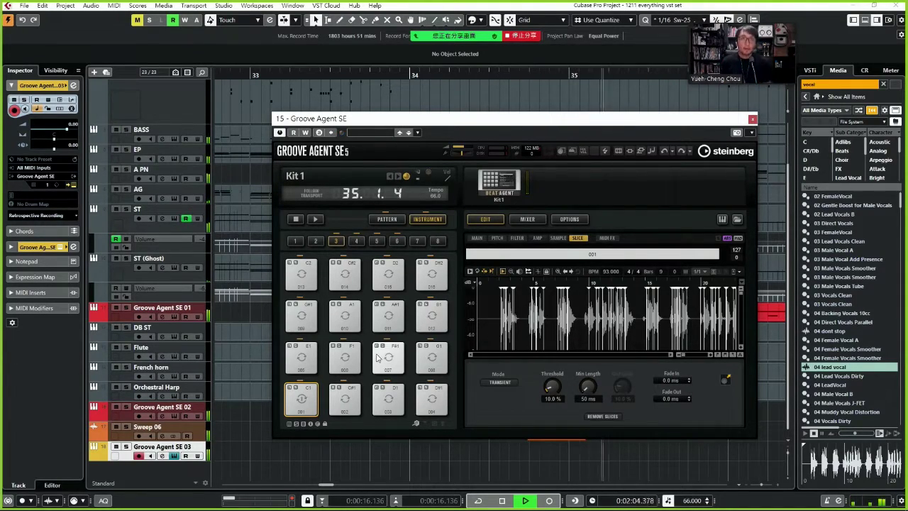
pyautogui.press('space')
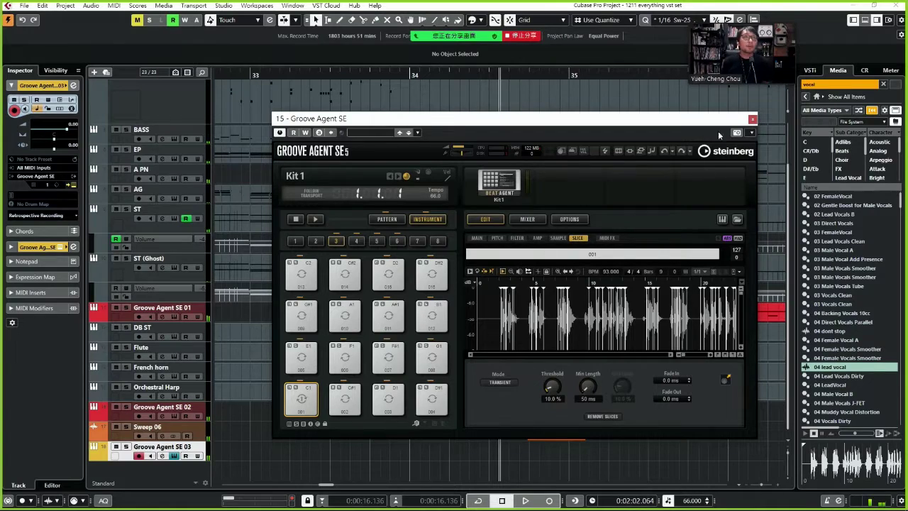
pyautogui.click(752, 119)
pyautogui.press('space')
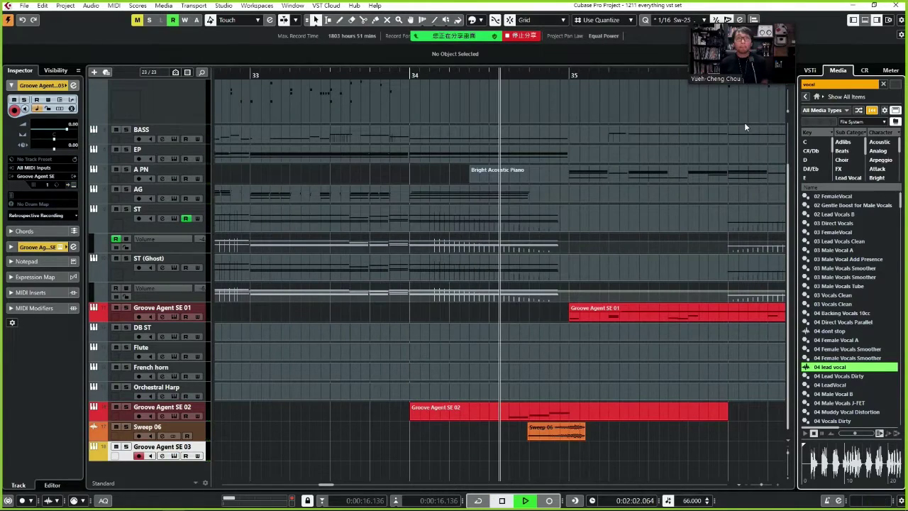
pyautogui.press('KP_Multiply')
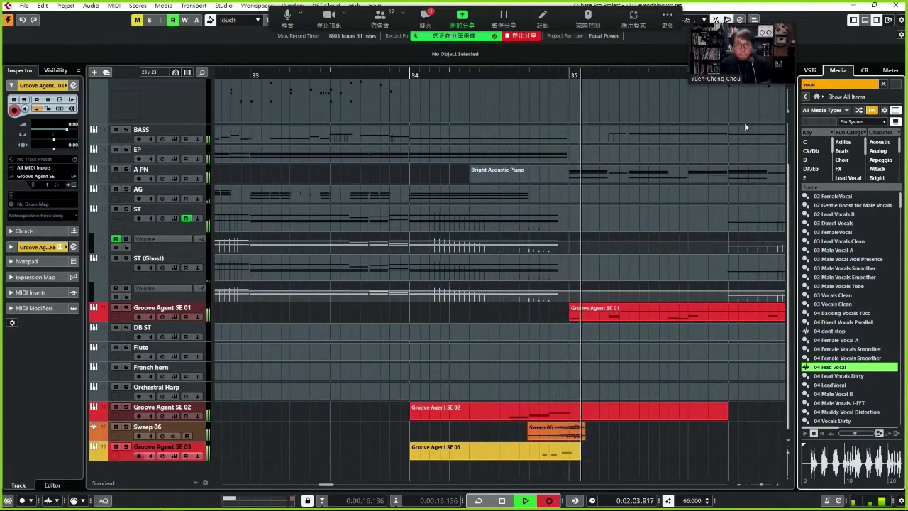
pyautogui.press('KP_Multiply')
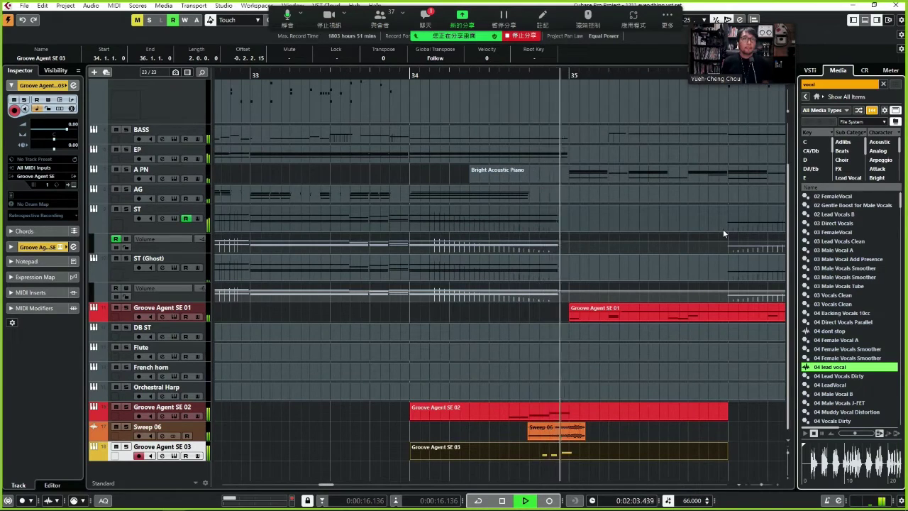
pyautogui.press('space')
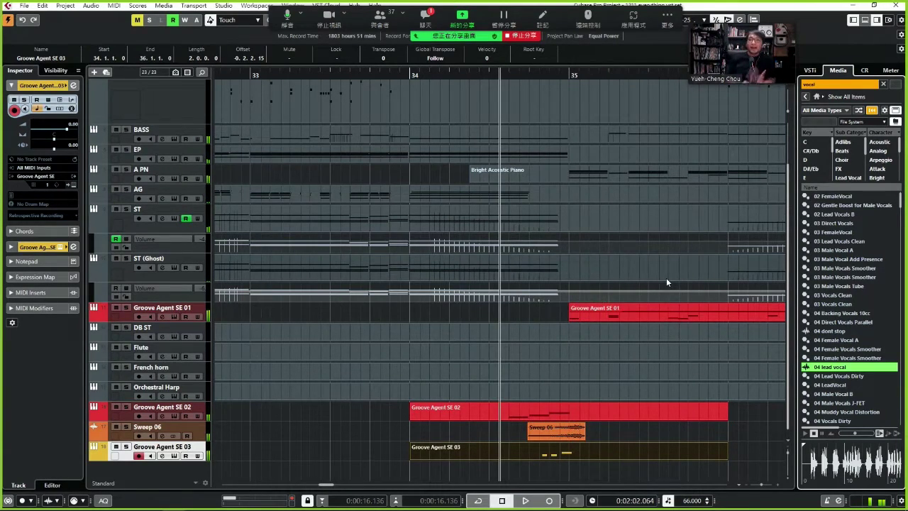
# Play back the recorded Groove Agent SE 03 vocal-slice phrase twice with the full arrangement
pyautogui.press('space')
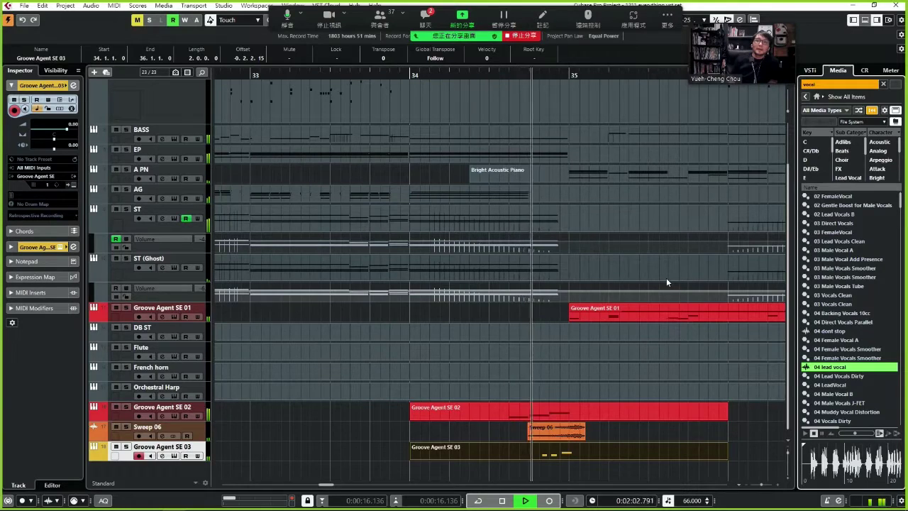
pyautogui.press('space')
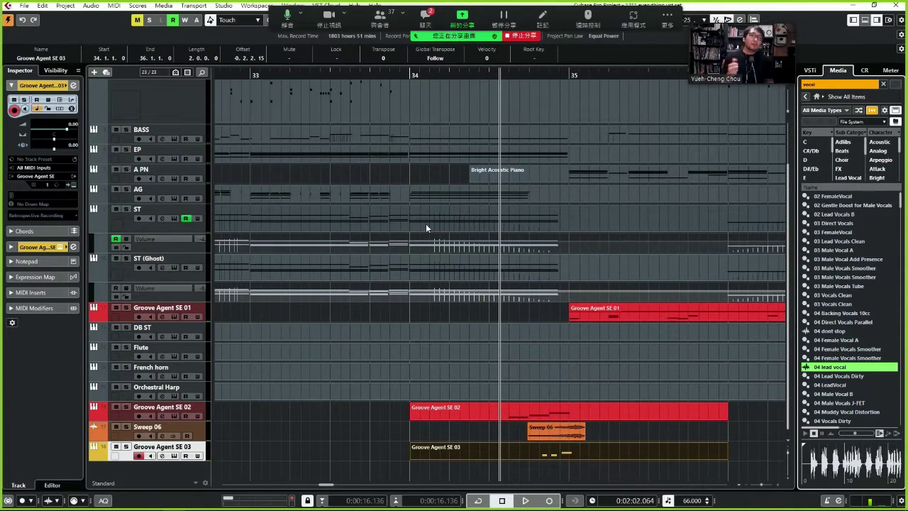
pyautogui.press('space')
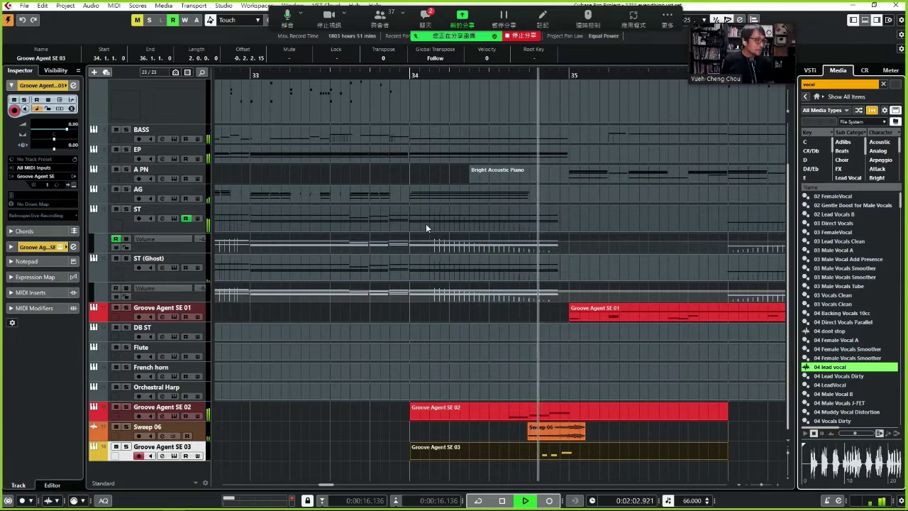
pyautogui.press('space')
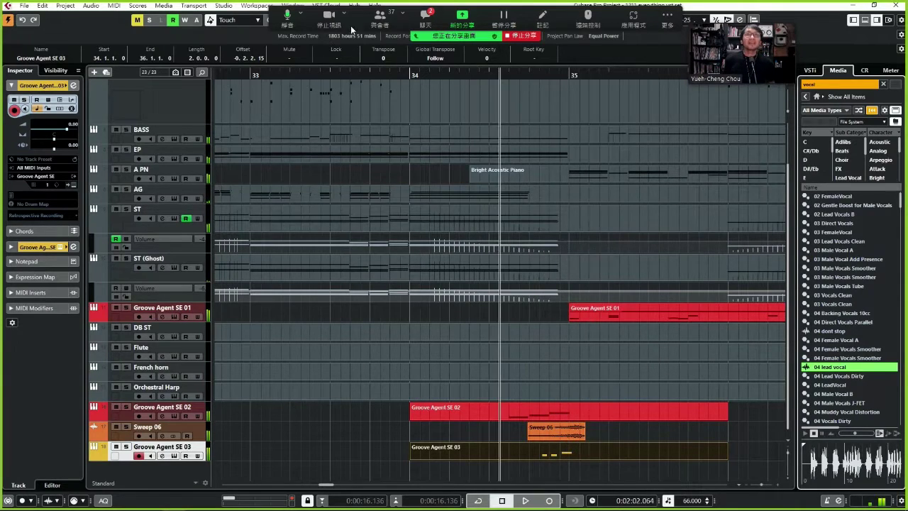
# Read the newest messages in the meeting chat and close its window
pyautogui.click(424, 18)
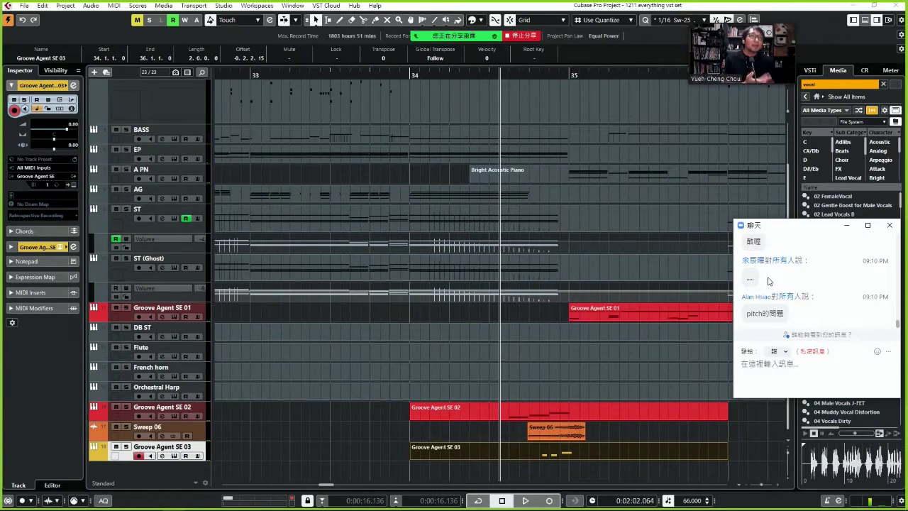
pyautogui.click(890, 225)
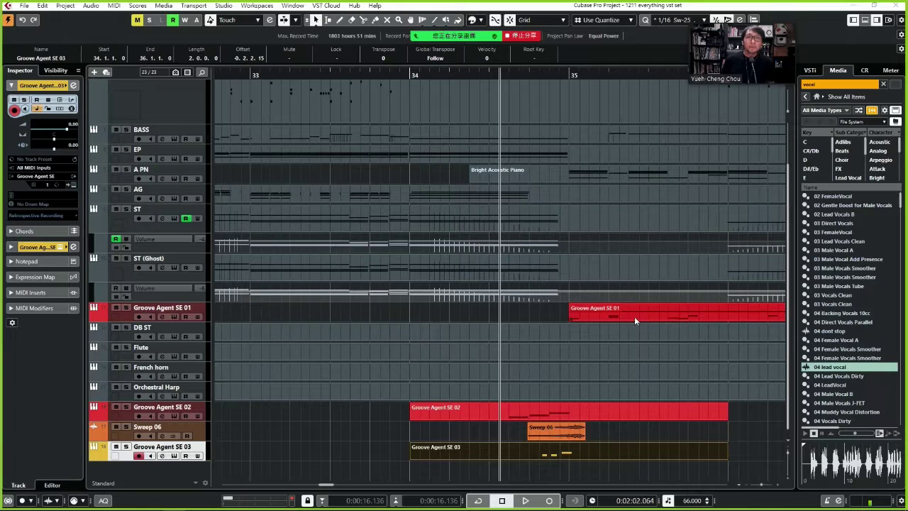
# Select the Groove Agent SE 02 event and play back the bar 34–35 transition
pyautogui.click(615, 417)
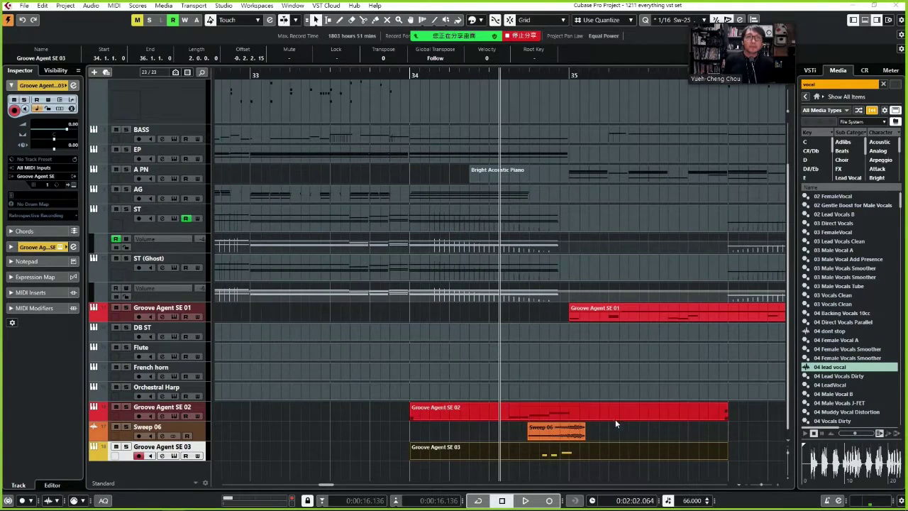
pyautogui.press('space')
pyautogui.press('space')
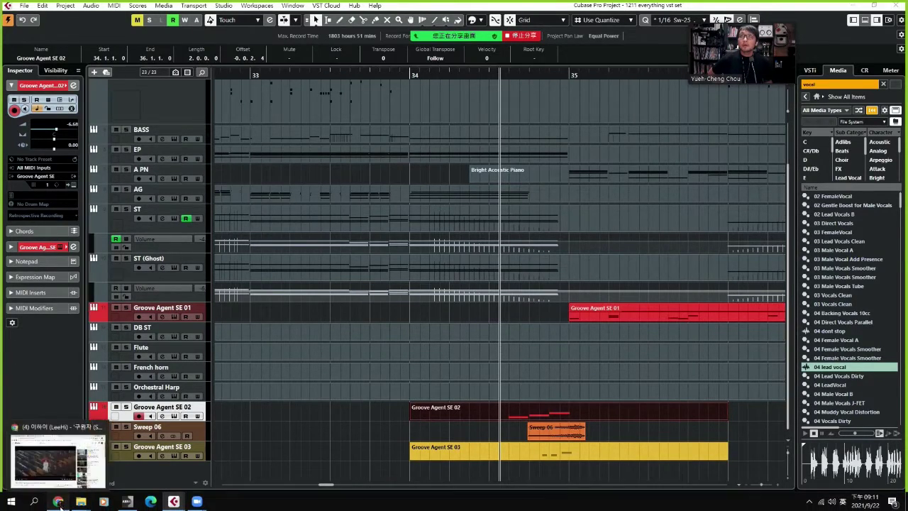
# Switch to the Google Slides arranging deck in Chrome and go back through the slides to "Process of Arranging"
pyautogui.click(61, 429)
pyautogui.click(77, 11)
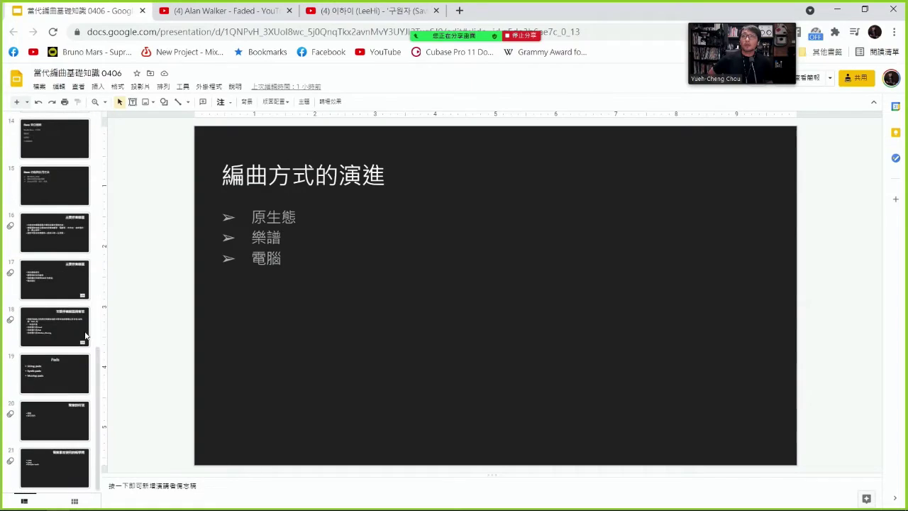
pyautogui.scroll(1, 48, 361)
pyautogui.click(56, 210)
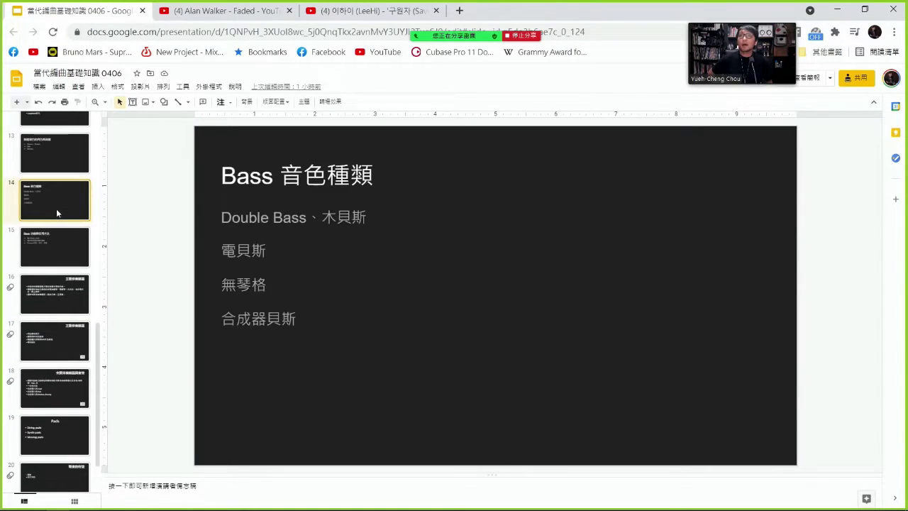
pyautogui.scroll(2, 60, 182)
pyautogui.click(54, 241)
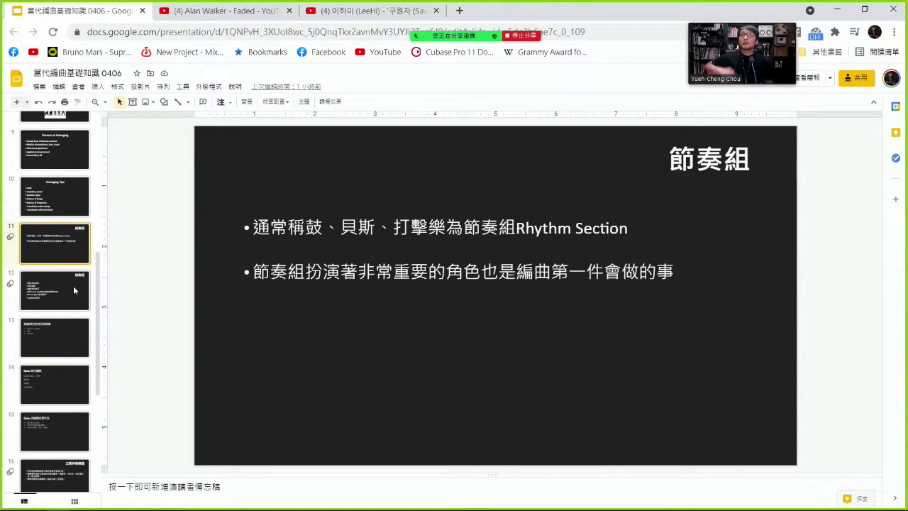
pyautogui.click(54, 202)
pyautogui.scroll(2, 53, 202)
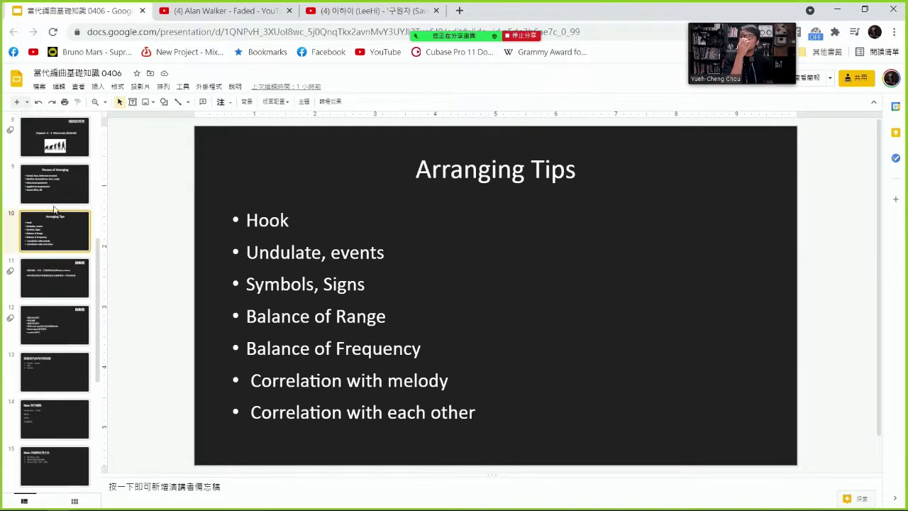
pyautogui.scroll(2, 60, 273)
pyautogui.click(72, 273)
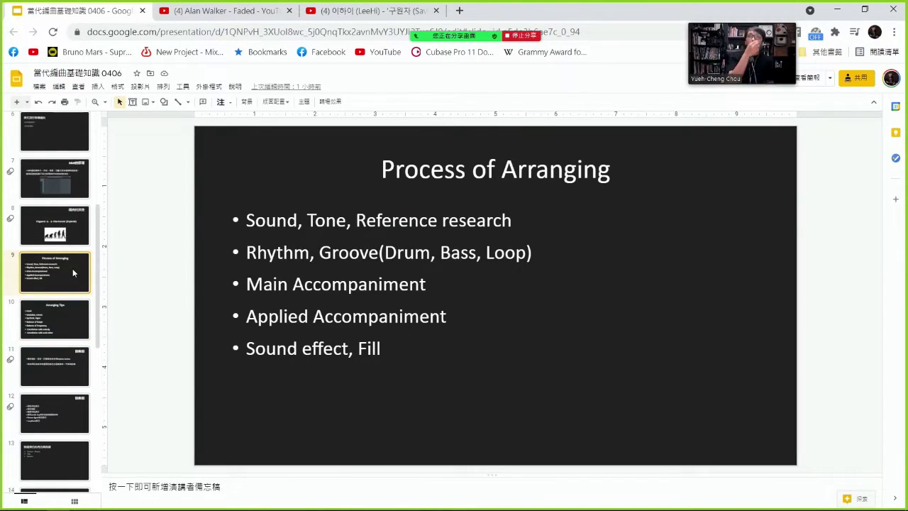
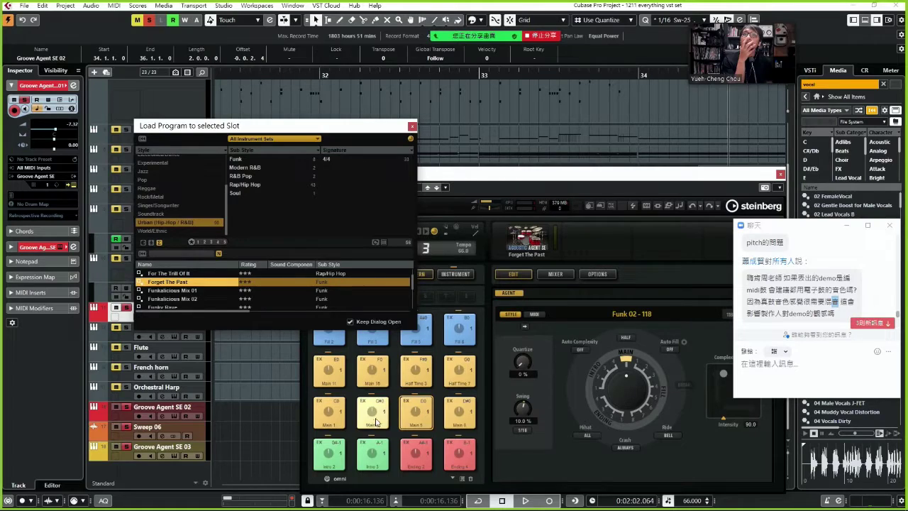
# Start the Forget The Past pattern in Groove Agent SE 01 and close the program-loading dialog
pyautogui.click(344, 274)
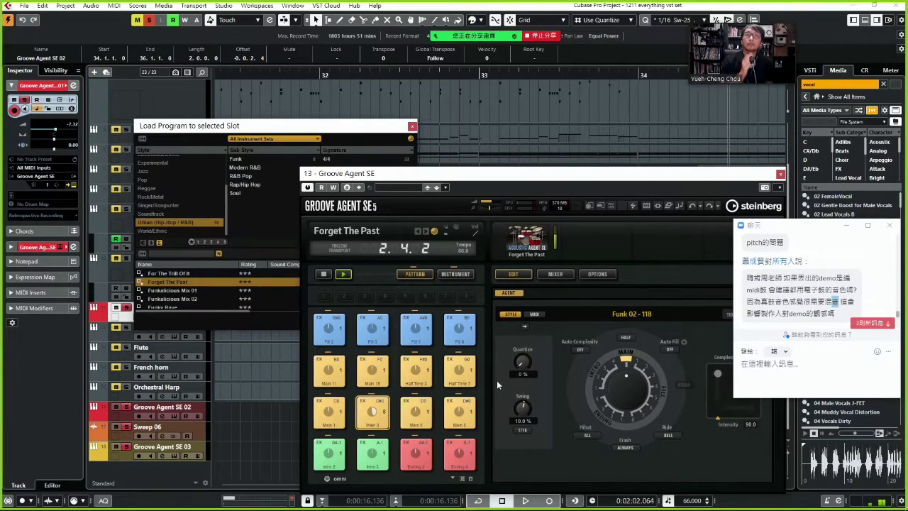
pyautogui.click(413, 126)
pyautogui.click(315, 330)
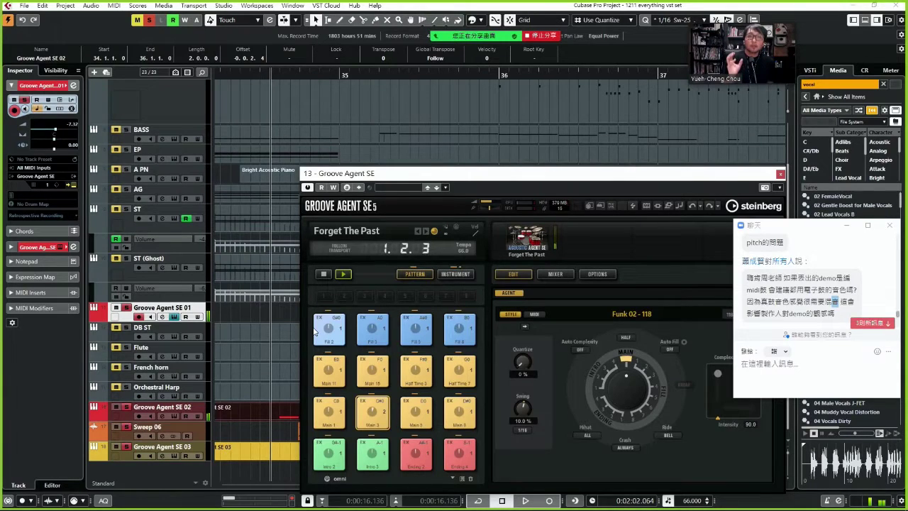
# Open the Groove Agent SE 01 channel settings and add the Bitcrusher effect to insert slot 4
pyautogui.click(74, 86)
pyautogui.click(74, 85)
pyautogui.click(74, 86)
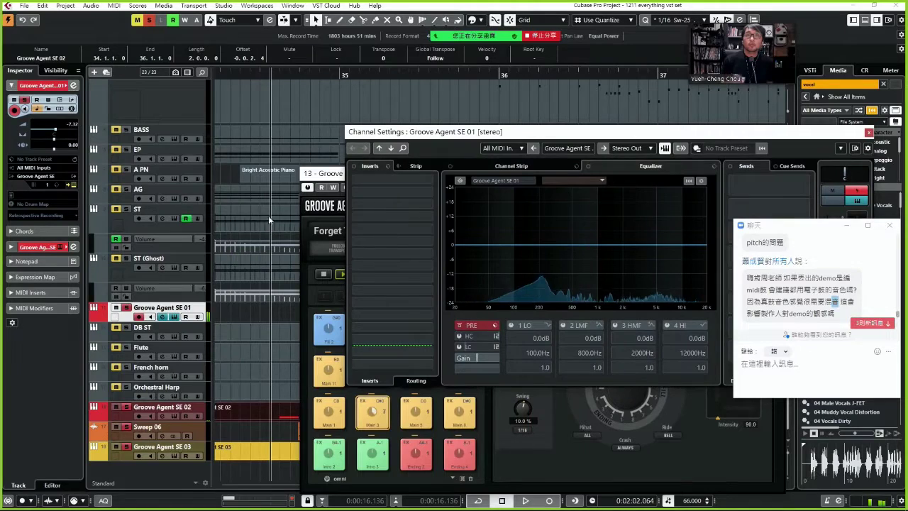
pyautogui.click(377, 220)
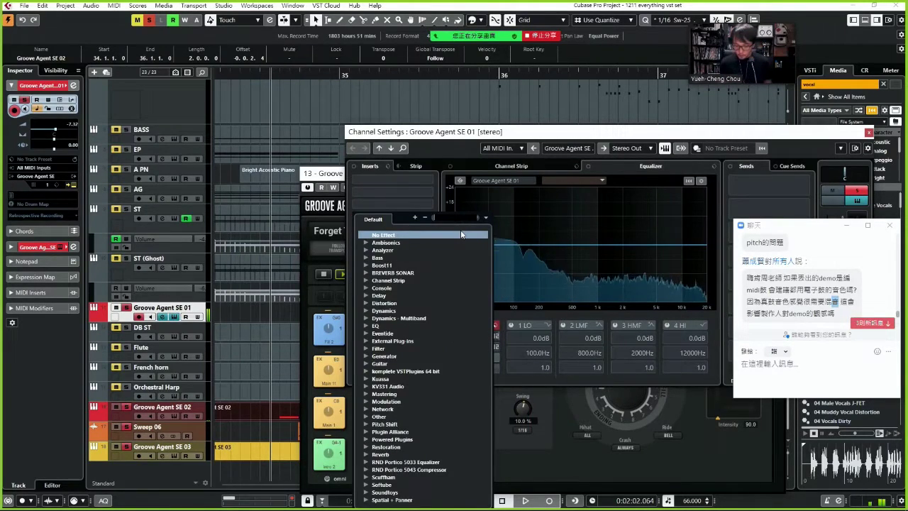
pyautogui.write('bit')
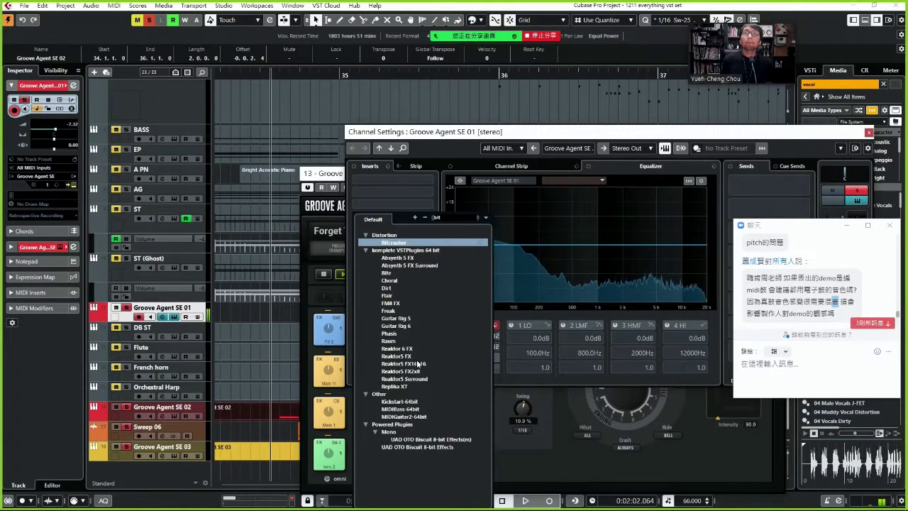
pyautogui.click(396, 242)
# Set the Bitcrusher mix to 28% and move its window clear of the channel's insert list
pyautogui.click(368, 225)
pyautogui.click(369, 224)
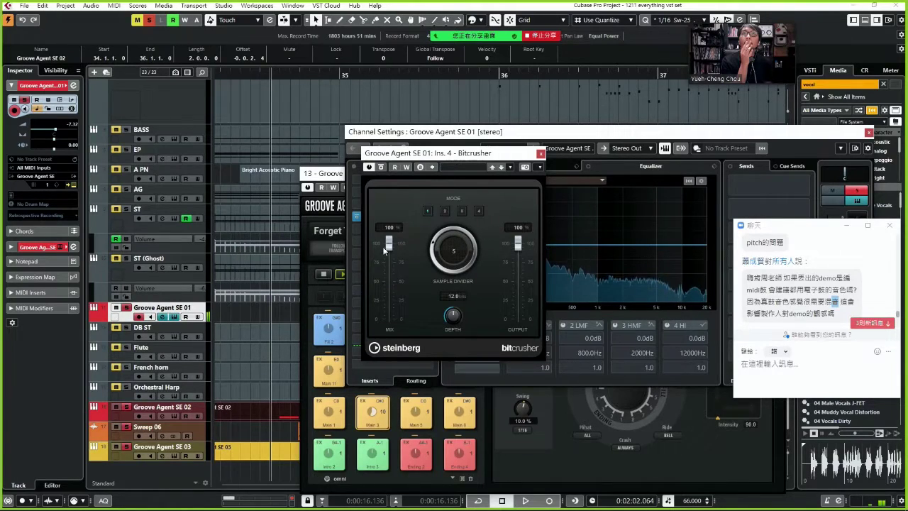
pyautogui.moveTo(389, 244); pyautogui.dragTo(384, 296)
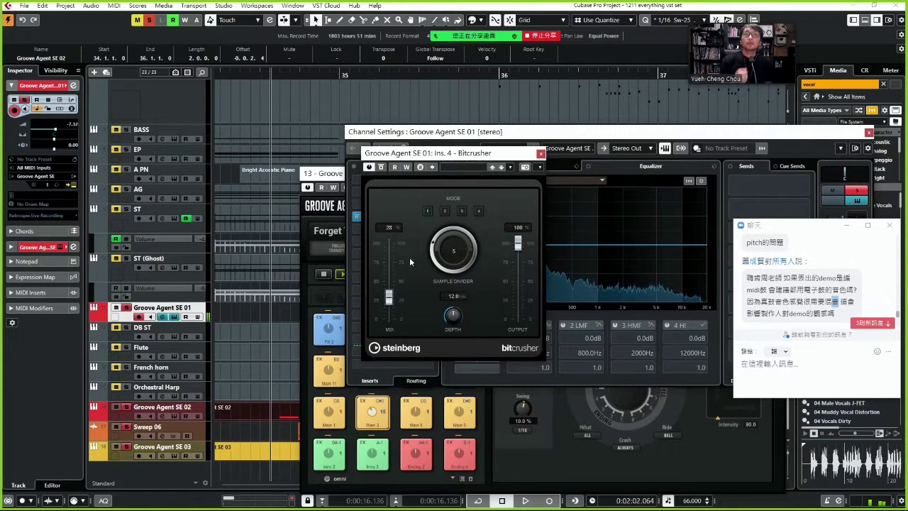
pyautogui.moveTo(421, 153); pyautogui.dragTo(512, 148)
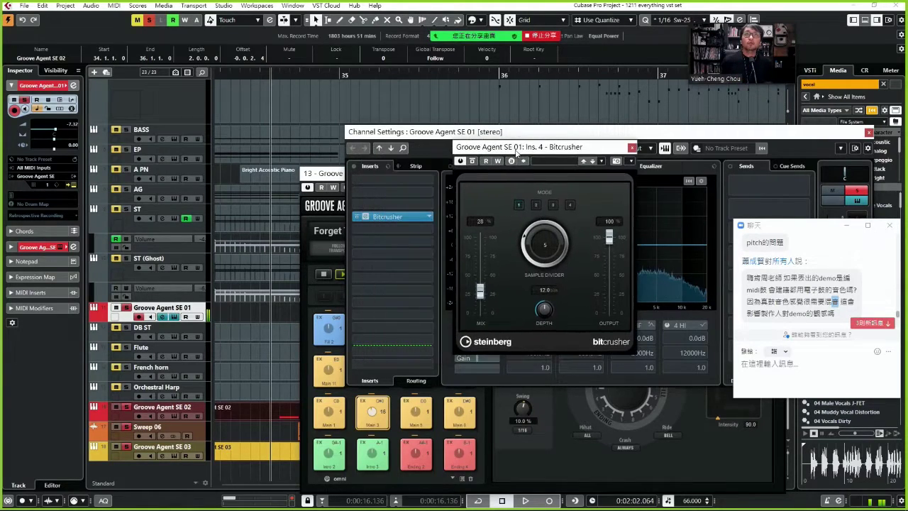
# Find filter effects in the Groove Agent SE 01 insert list and add MorphFilter to insert slot 3
pyautogui.click(423, 204)
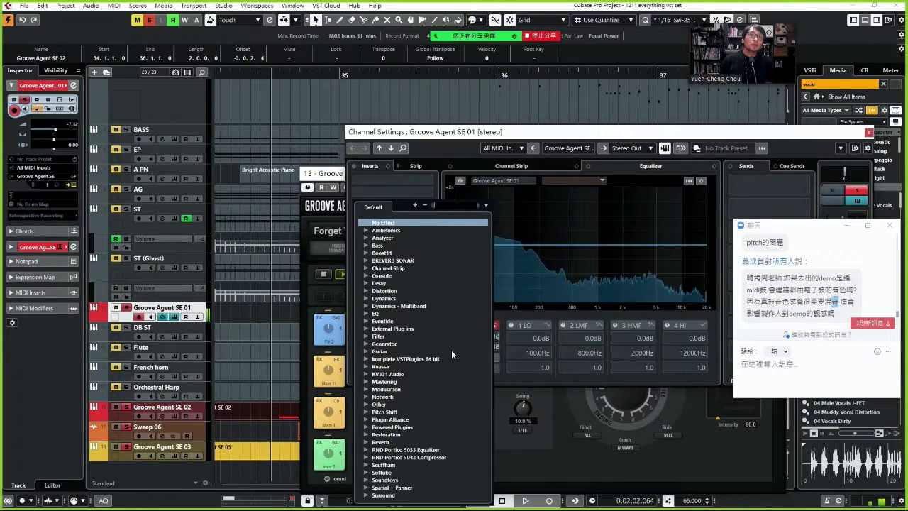
pyautogui.write('fi')
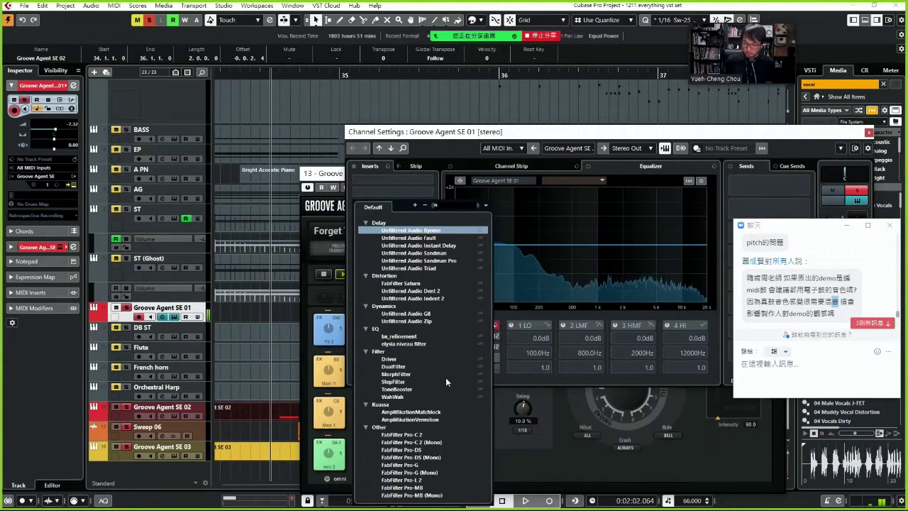
pyautogui.write('lt')
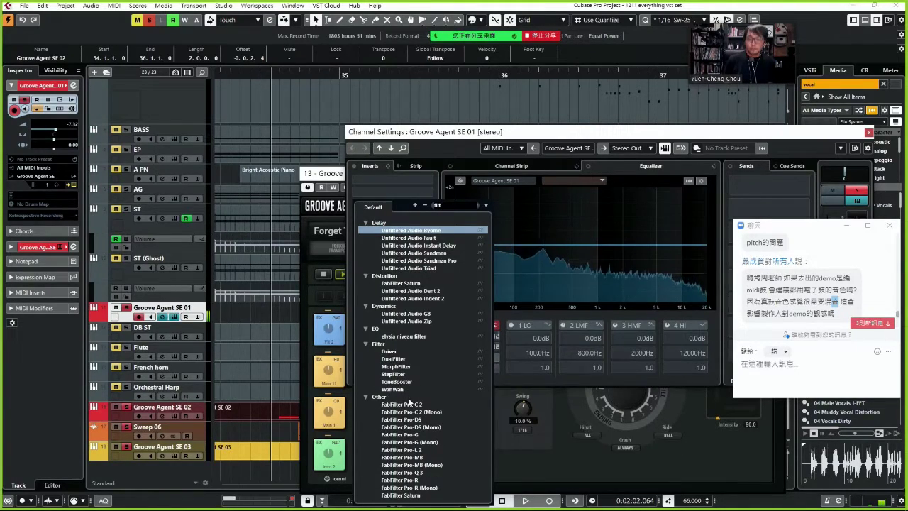
pyautogui.write('er')
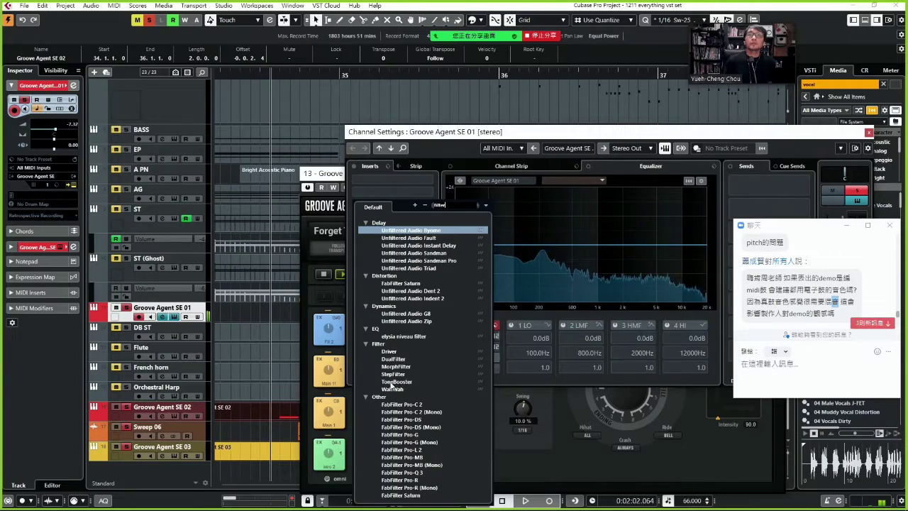
pyautogui.scroll(-5, 411, 312)
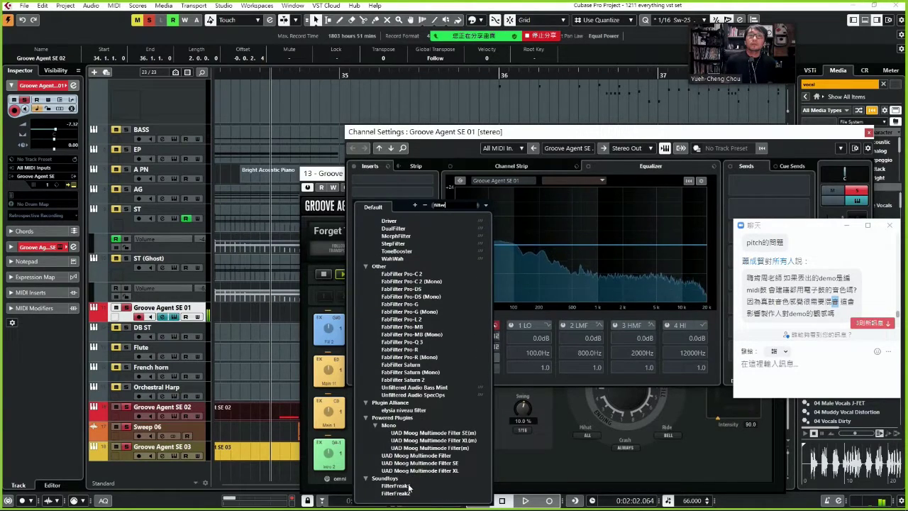
pyautogui.scroll(5, 414, 415)
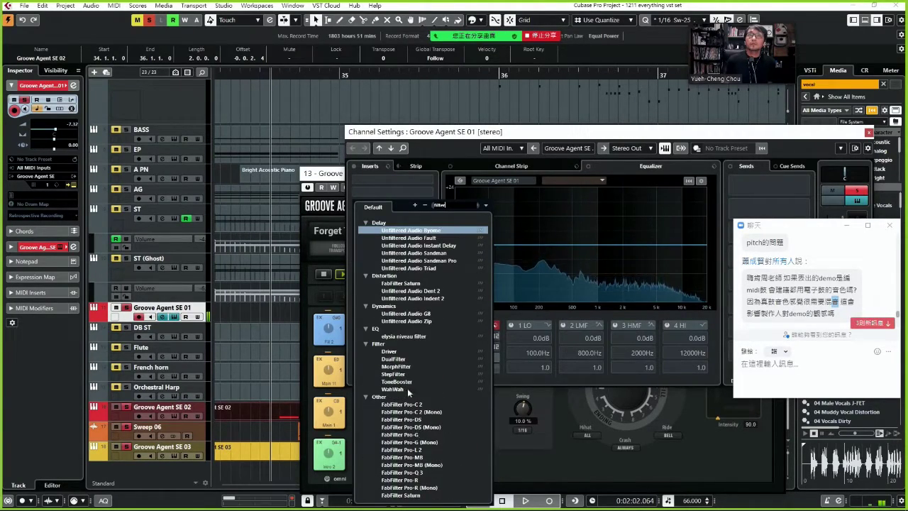
pyautogui.click(396, 366)
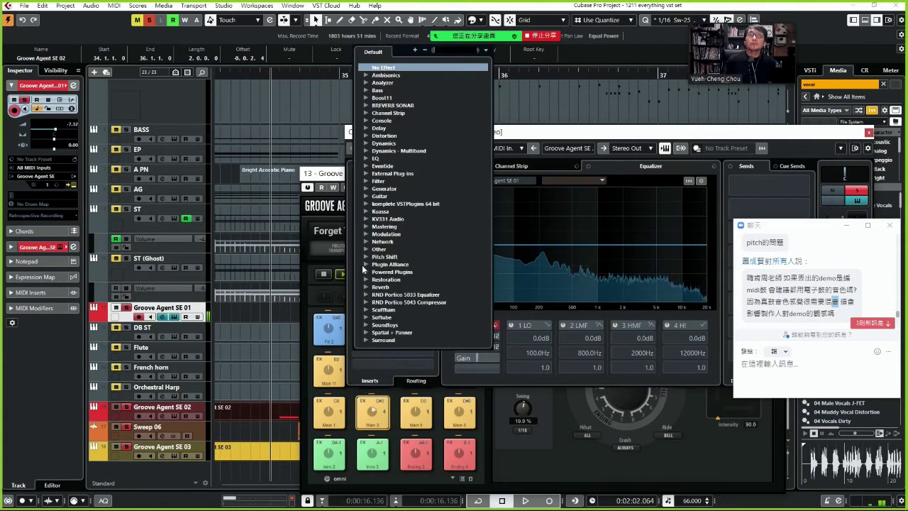
pyautogui.click(585, 200)
pyautogui.click(365, 204)
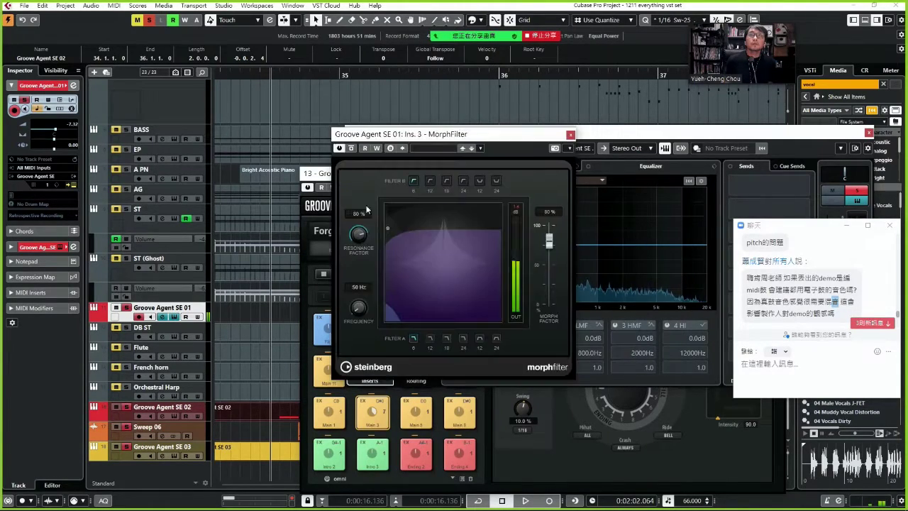
# Set the MorphFilter to 142 Hz with a 48% morph factor, close it, and move the channel settings clear of Groove Agent SE
pyautogui.moveTo(448, 269)
pyautogui.mouseDown()
pyautogui.moveTo(429, 291)
pyautogui.moveTo(424, 271)
pyautogui.moveTo(451, 247)
pyautogui.moveTo(453, 264)
pyautogui.mouseUp()
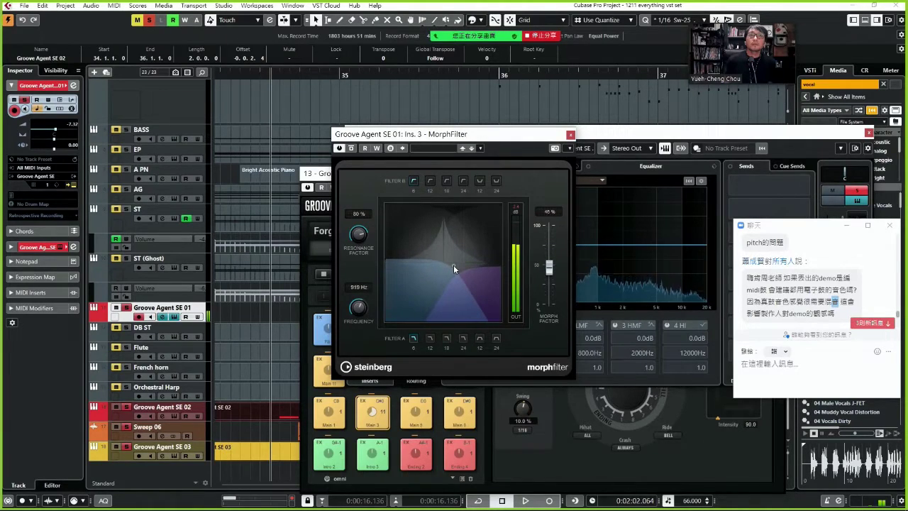
pyautogui.moveTo(453, 267); pyautogui.dragTo(424, 266)
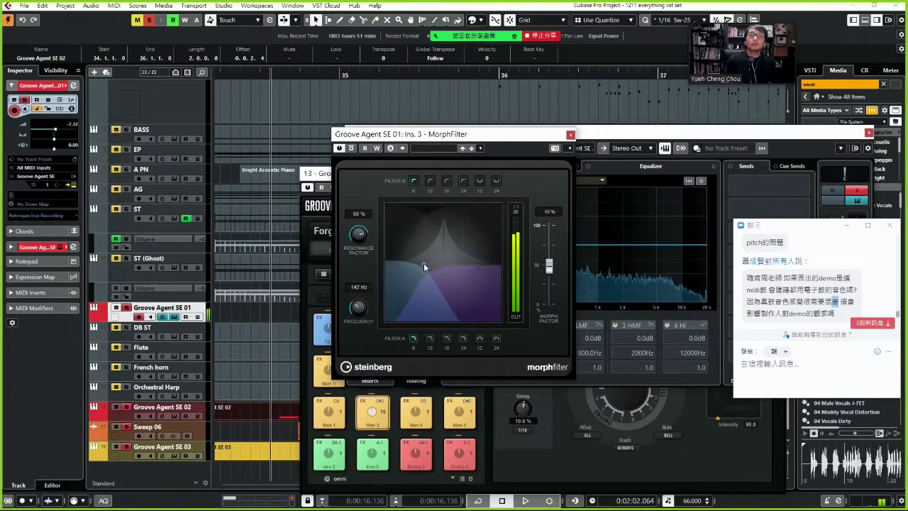
pyautogui.click(570, 134)
pyautogui.moveTo(431, 136); pyautogui.dragTo(542, 142)
pyautogui.click(497, 173)
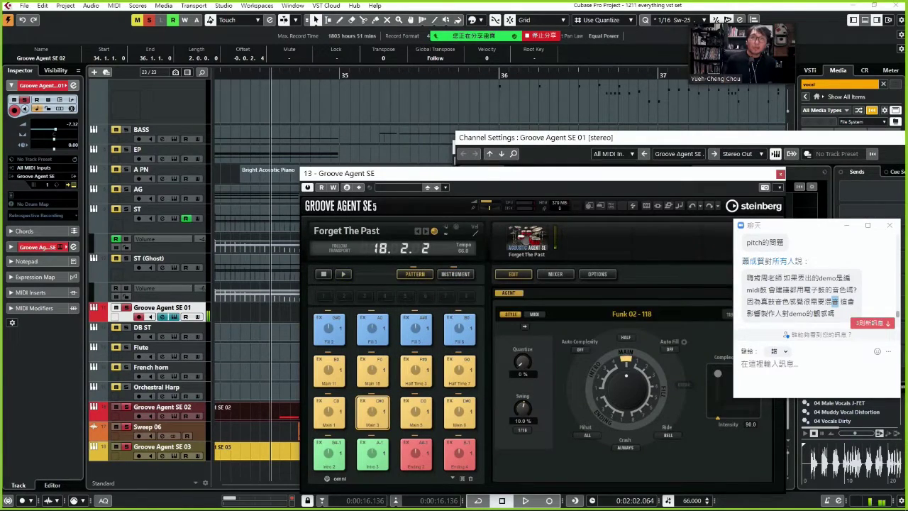
# Switch to Chrome and search YouTube for 知否知否 from the open Gangnam Style video page
pyautogui.moveTo(173, 502)
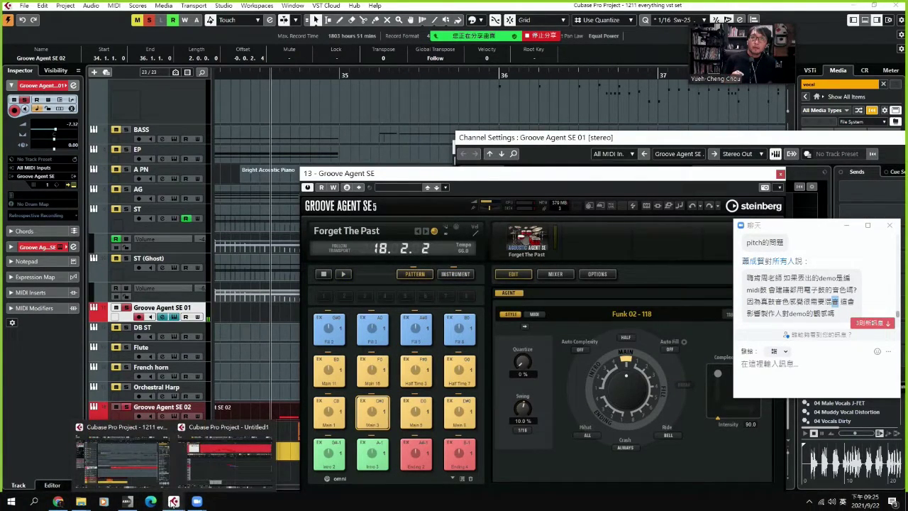
pyautogui.moveTo(62, 502)
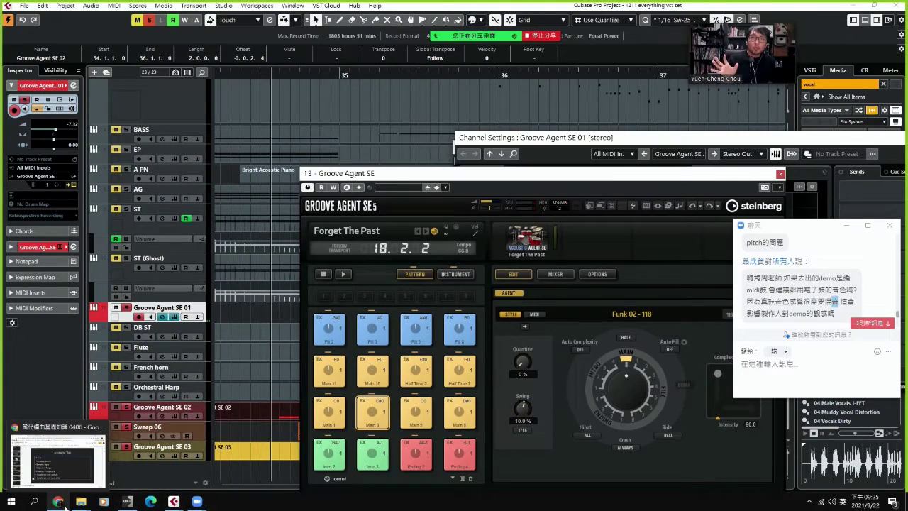
pyautogui.click(60, 501)
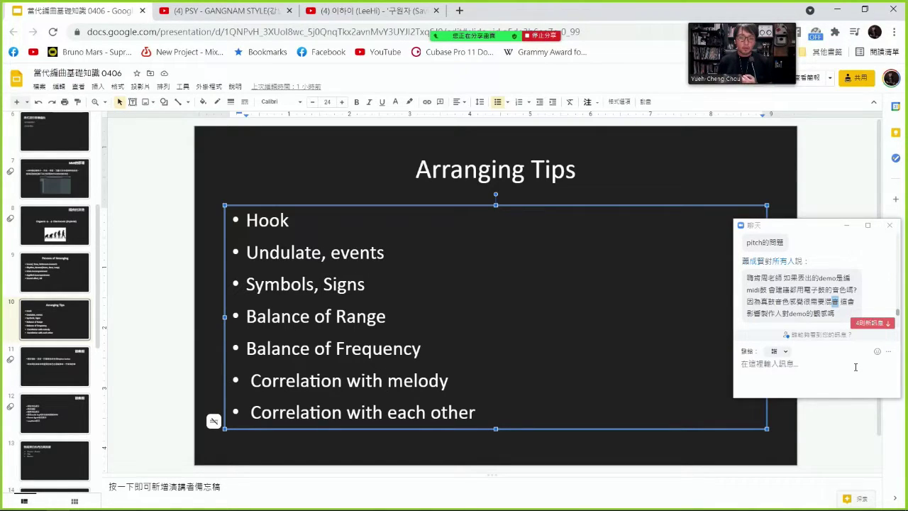
pyautogui.click(227, 11)
pyautogui.write('知否')
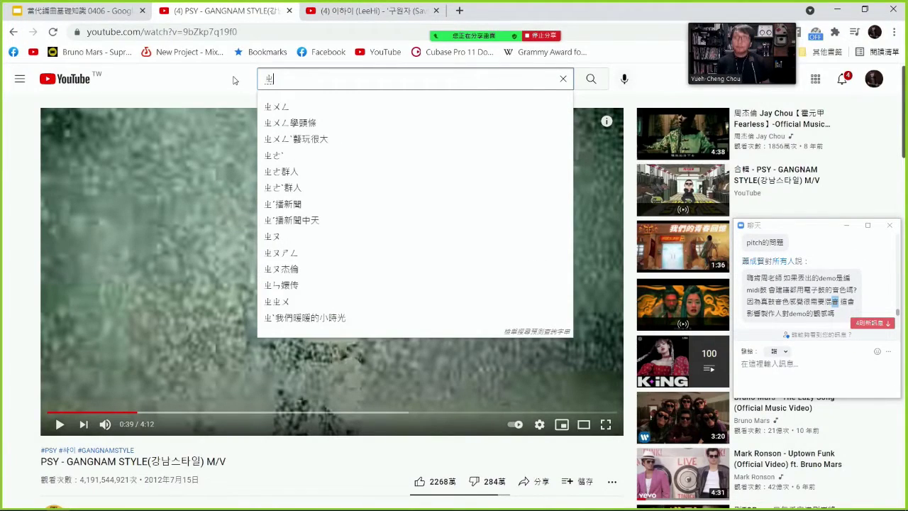
pyautogui.press('Down')
pyautogui.press('Return')
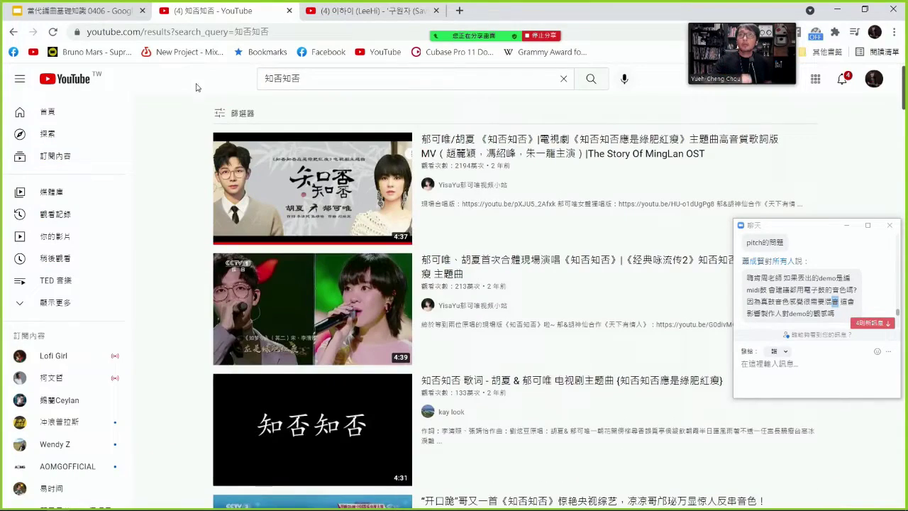
# Open the first 知否知否 video, skip the ad, and sample its intro and the verse from about 0:51
pyautogui.click(305, 206)
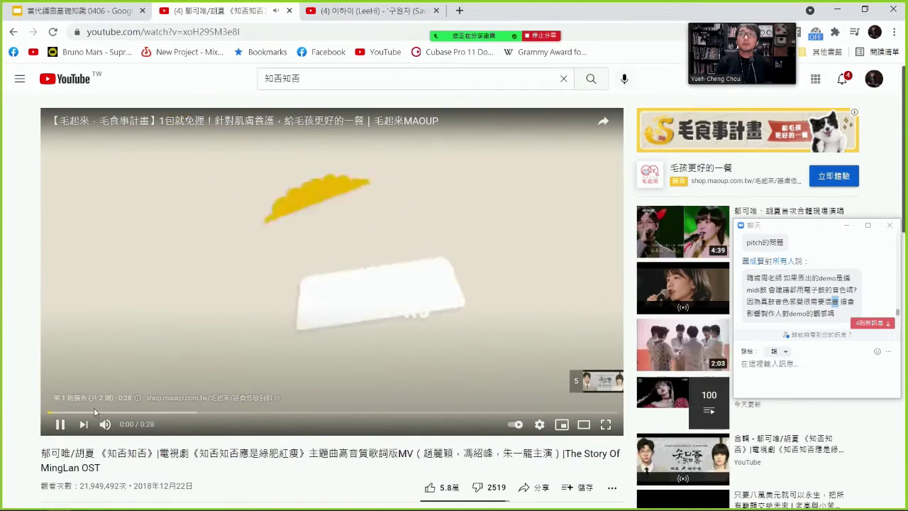
pyautogui.click(594, 384)
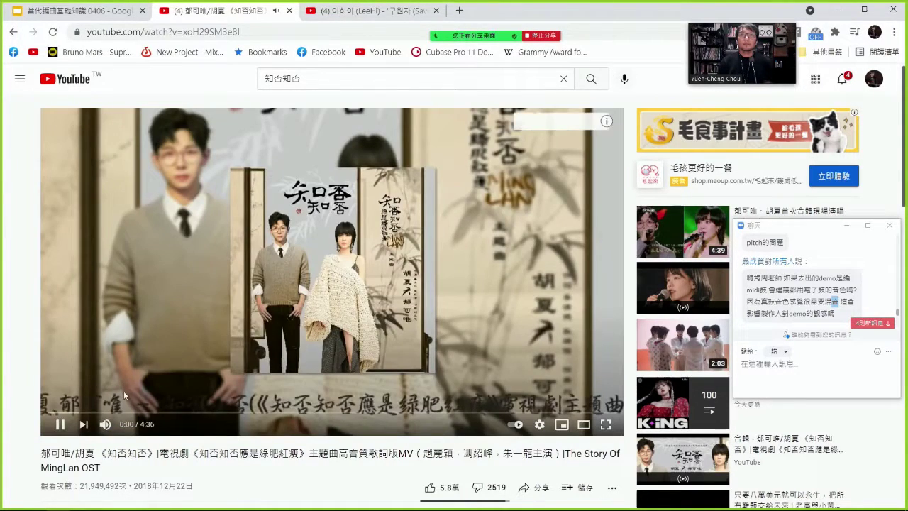
pyautogui.click(83, 412)
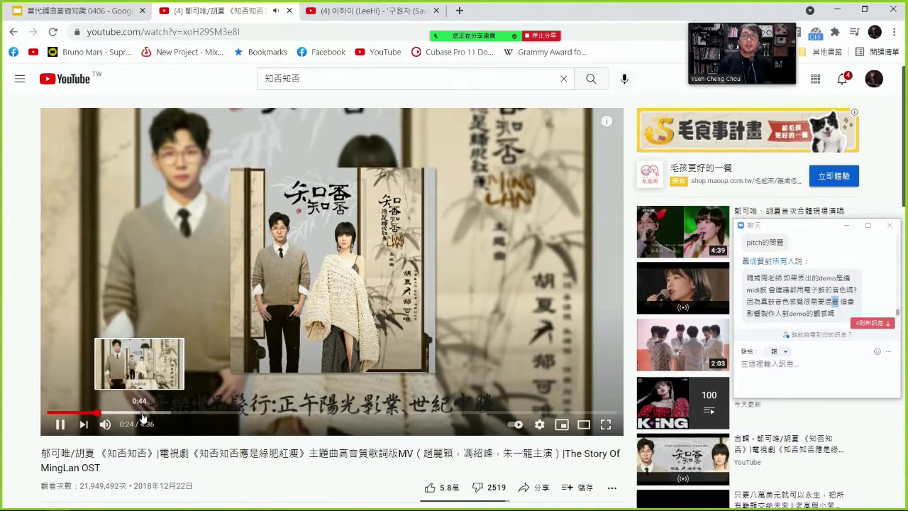
pyautogui.click(69, 414)
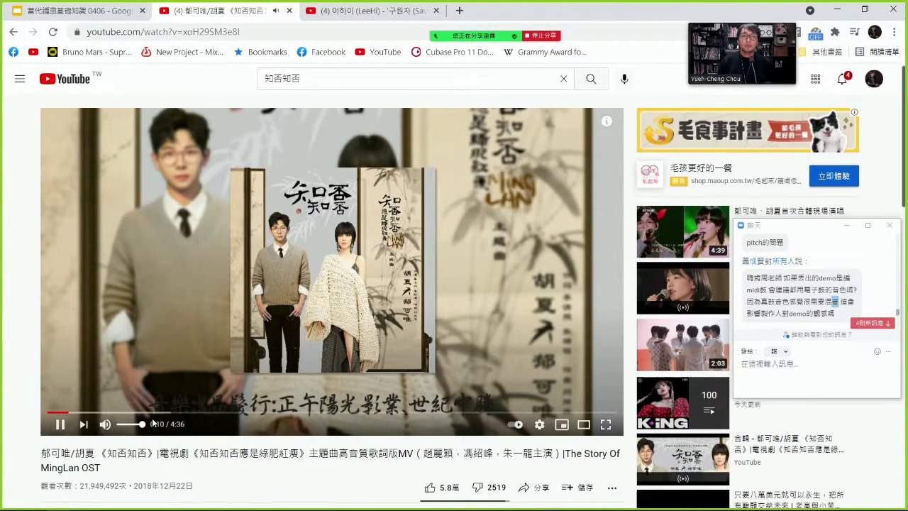
pyautogui.click(90, 412)
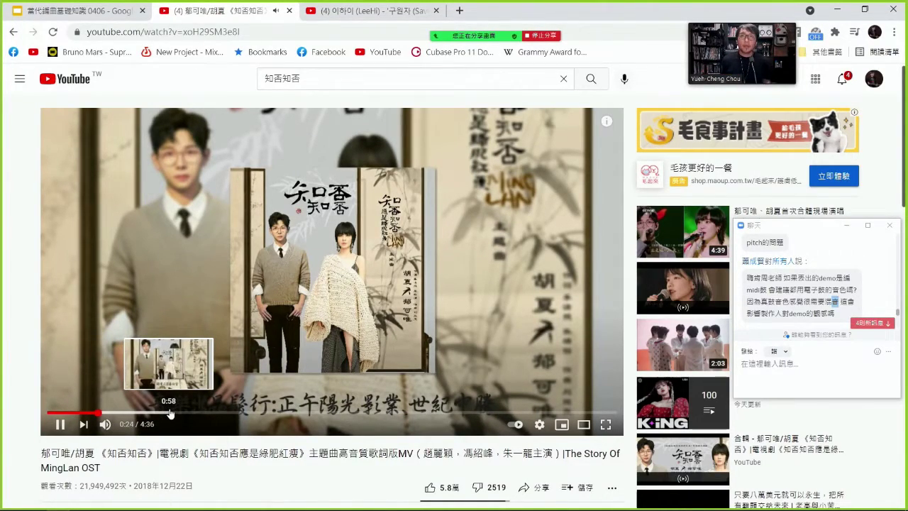
pyautogui.click(164, 413)
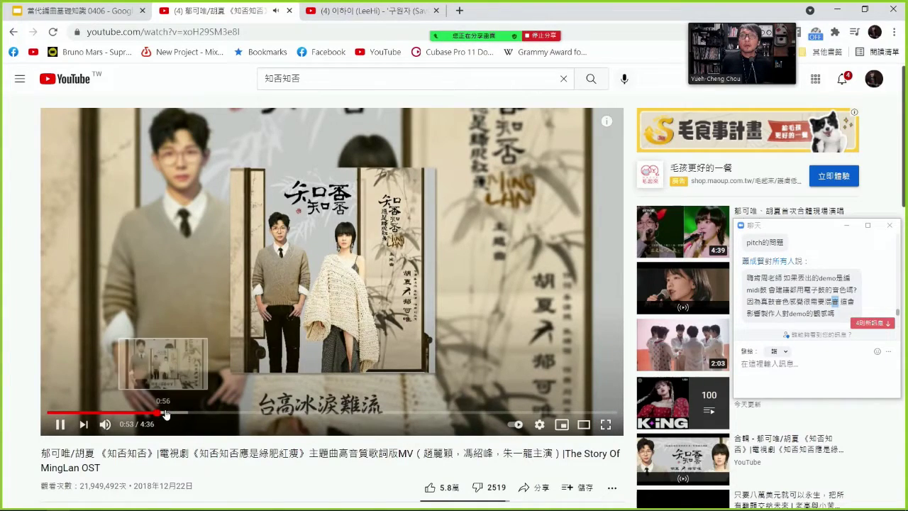
pyautogui.click(152, 412)
pyautogui.press('space')
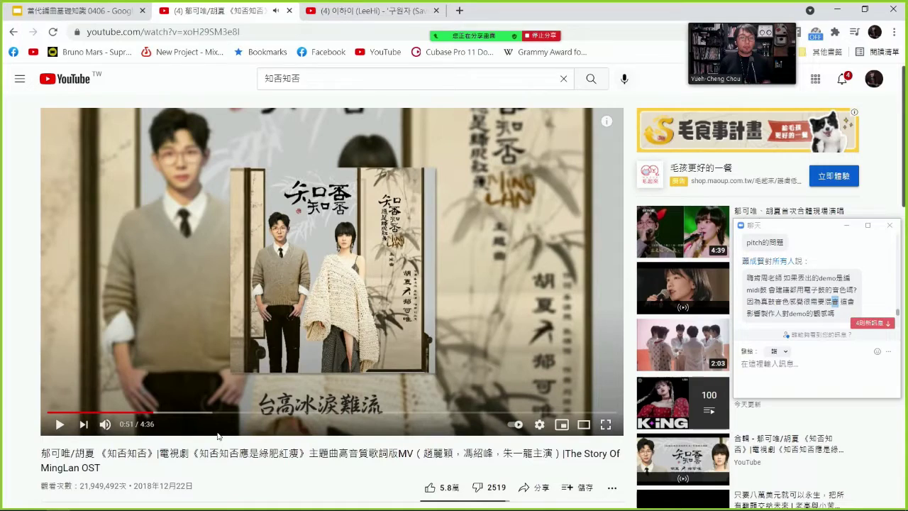
pyautogui.press('space')
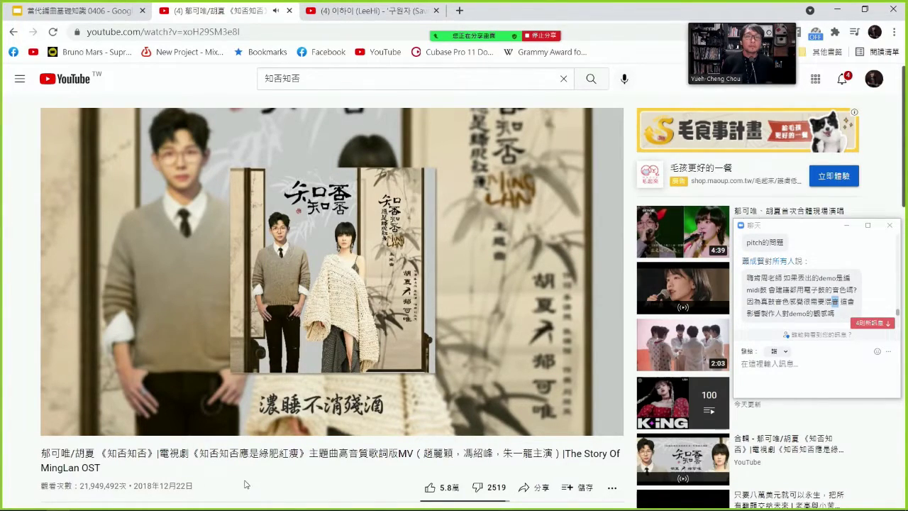
# Listen to the 知否知否 song from about 3:03 onward and pause it at 3:39
pyautogui.click(187, 365)
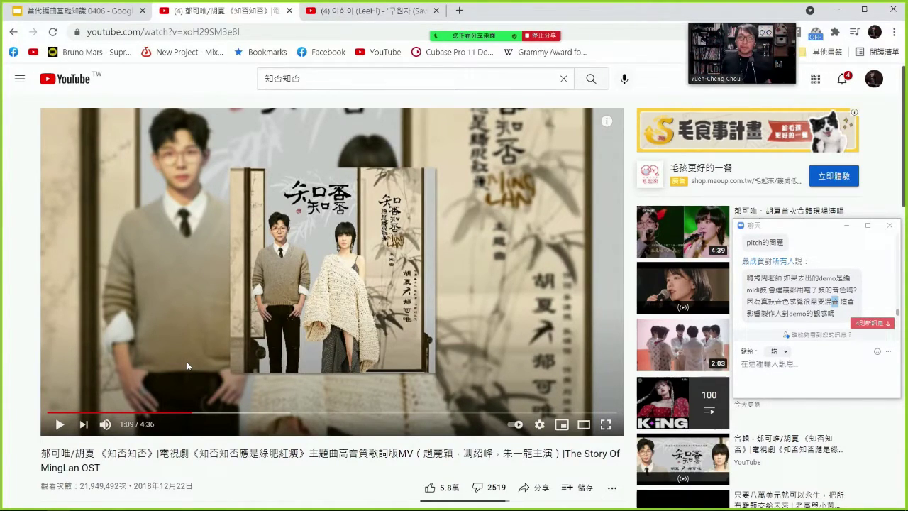
pyautogui.click(186, 361)
pyautogui.click(426, 412)
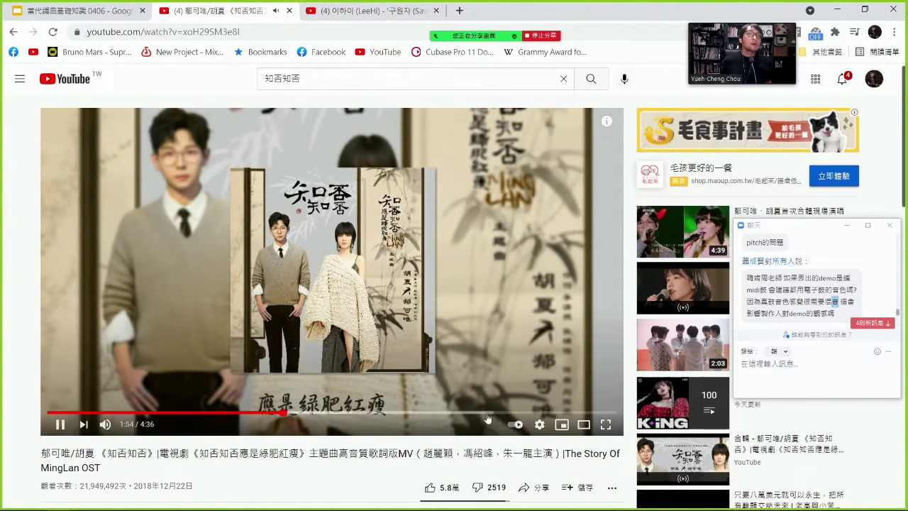
pyautogui.press('space')
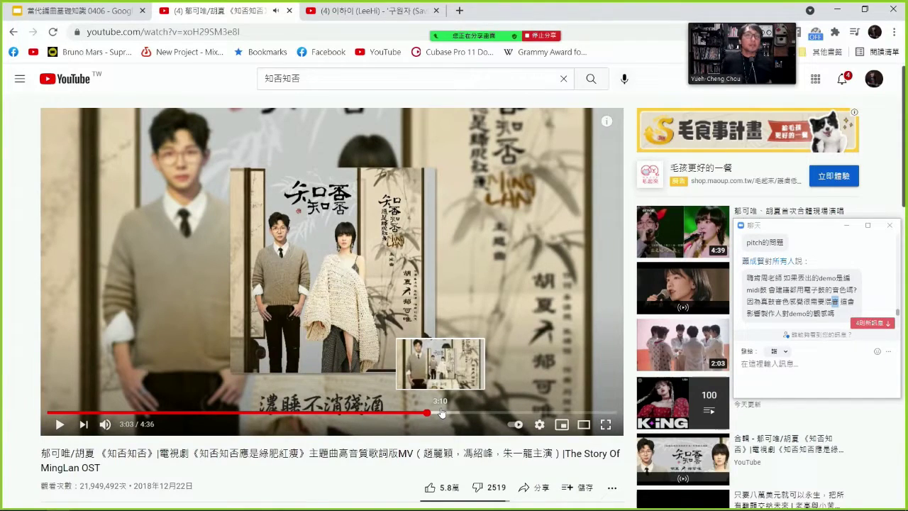
pyautogui.press('space')
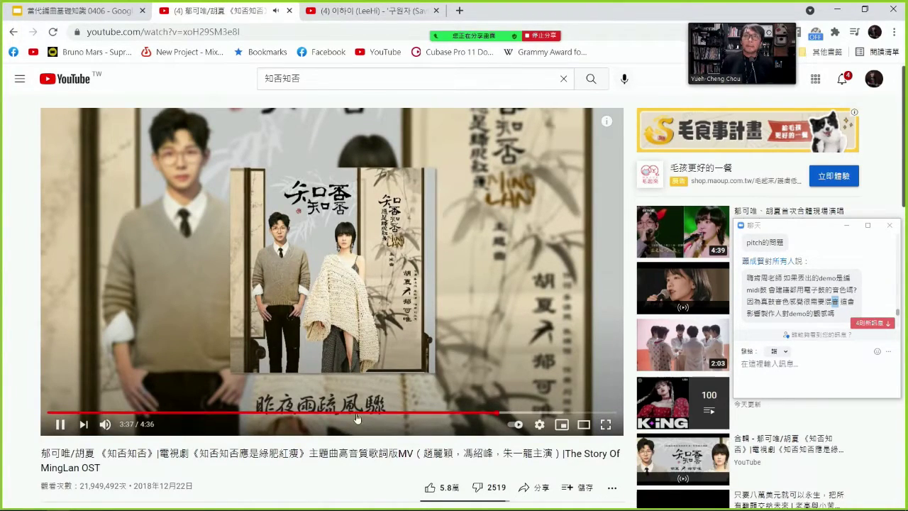
pyautogui.click(417, 384)
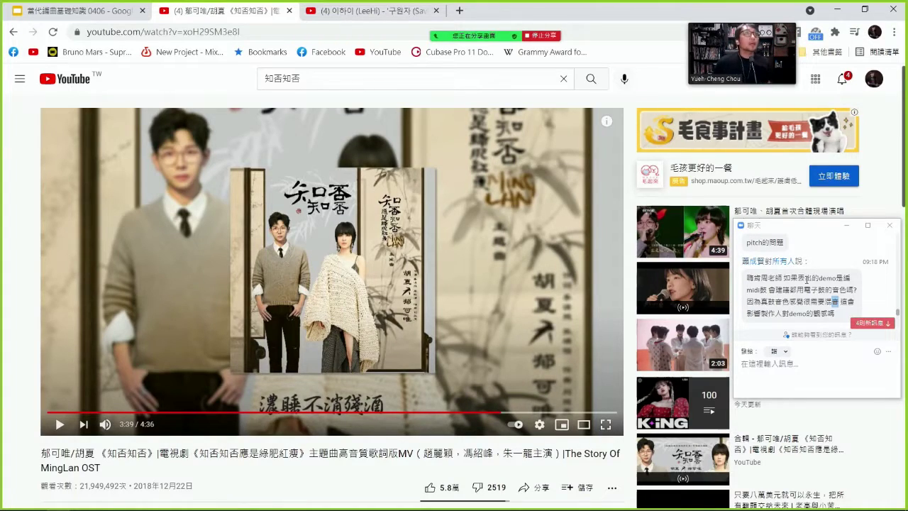
# Check the meeting chat questions, return to Cubase, and close the channel settings, Groove Agent SE and Bitcrusher windows
pyautogui.scroll(-3, 809, 283)
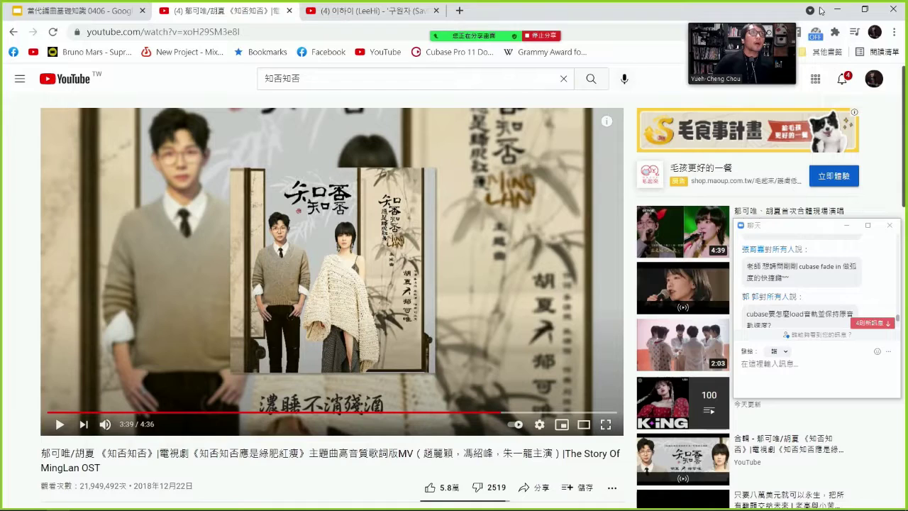
pyautogui.click(836, 9)
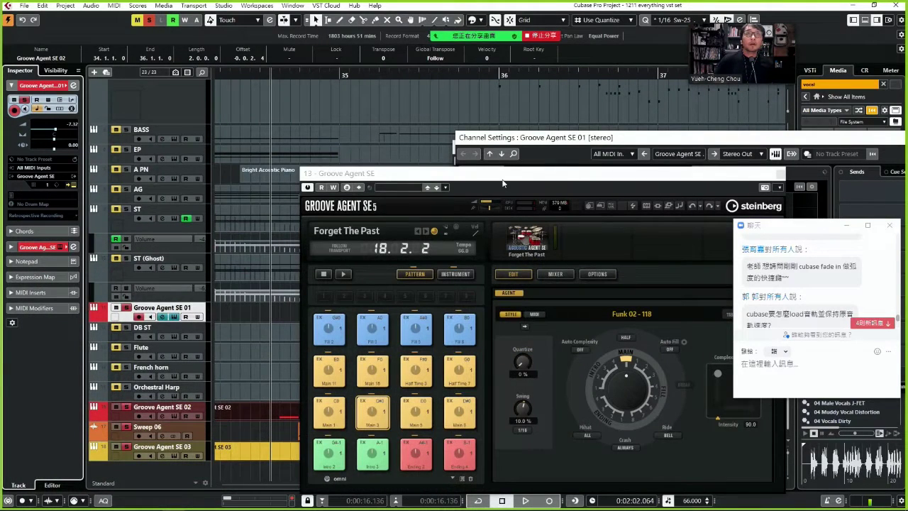
pyautogui.moveTo(502, 181); pyautogui.dragTo(566, 330)
pyautogui.click(886, 148)
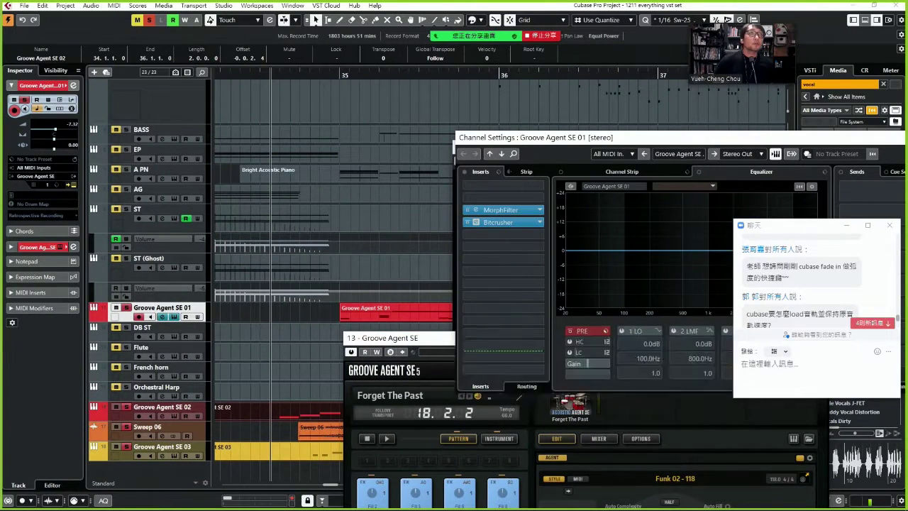
pyautogui.click(718, 138)
pyautogui.moveTo(397, 277); pyautogui.dragTo(191, 159)
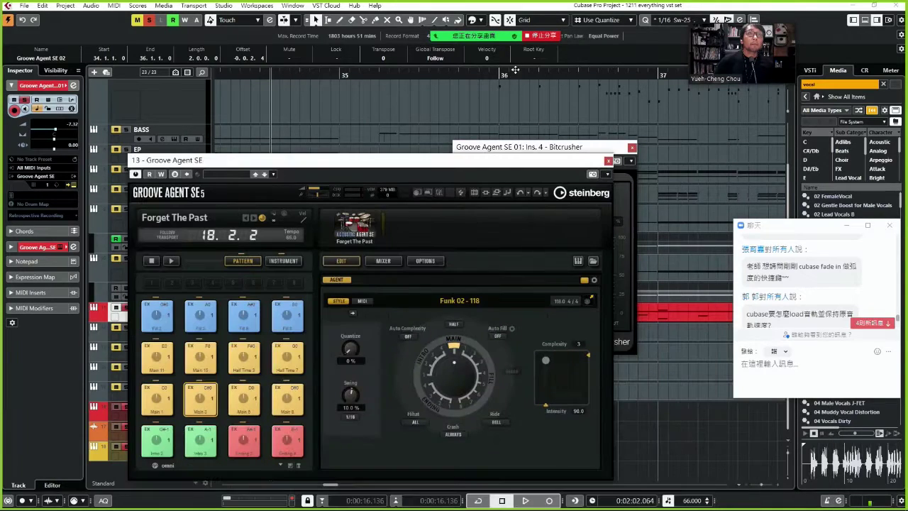
pyautogui.click(607, 161)
pyautogui.click(632, 147)
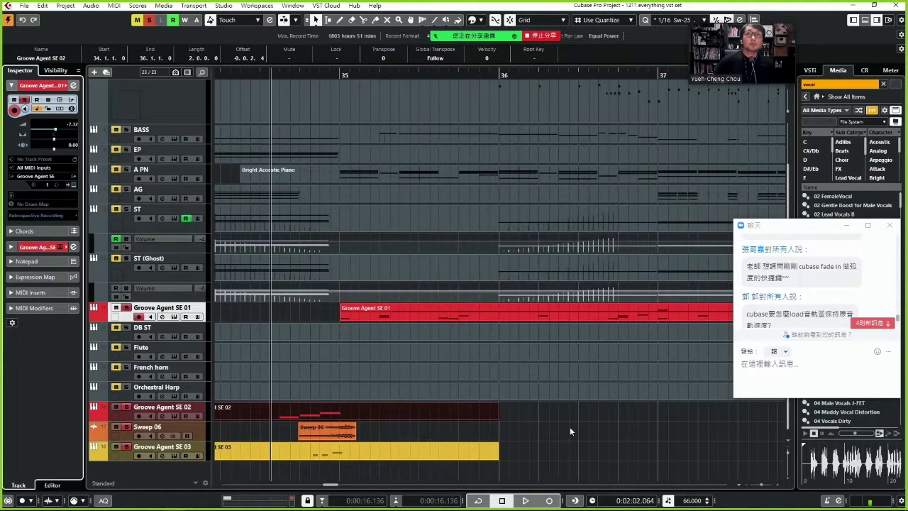
# Enlarge the Sweep 06 track so its audio event's waveform and fades can be edited
pyautogui.moveTo(323, 81); pyautogui.dragTo(125, 383)
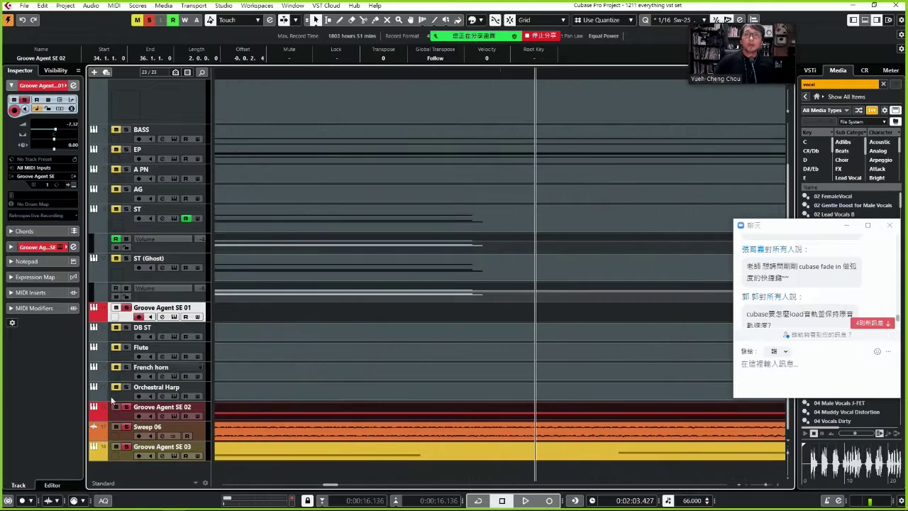
pyautogui.moveTo(203, 440); pyautogui.dragTo(204, 483)
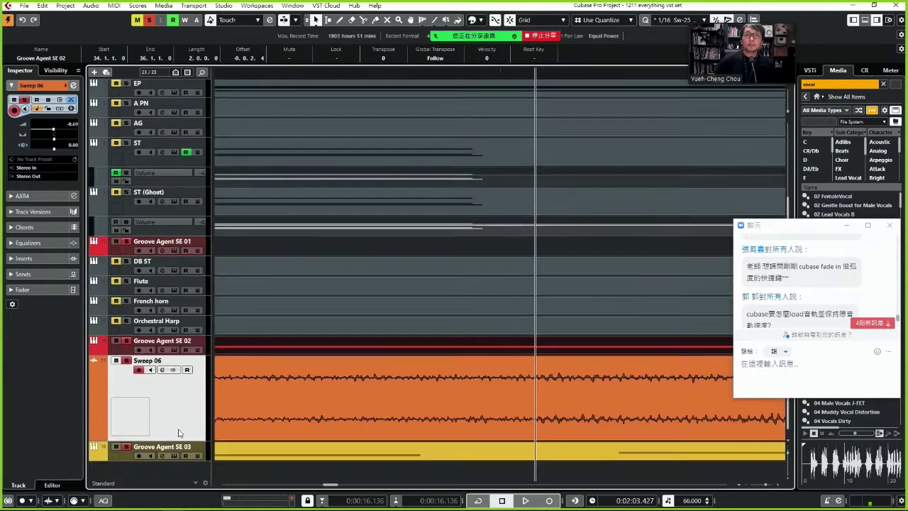
pyautogui.press('g')
pyautogui.press('g')
pyautogui.press('g')
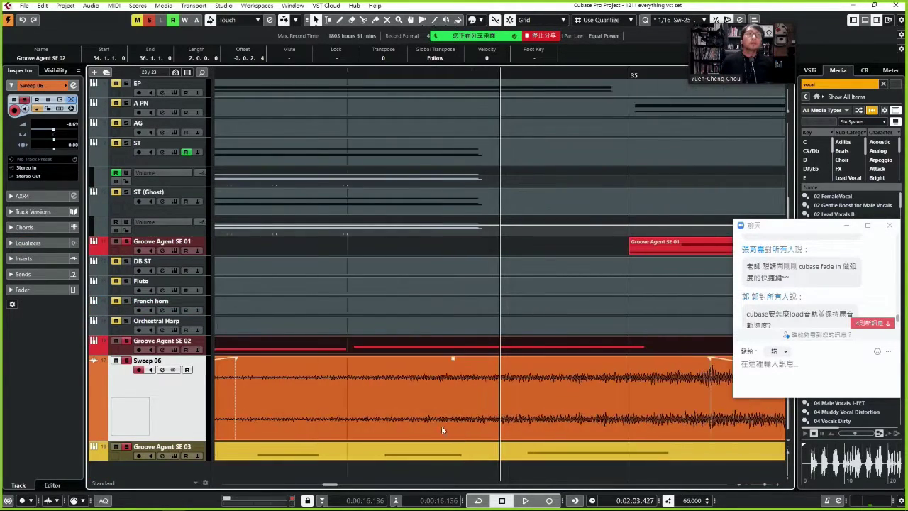
# Set the Sweep 06 event's fade-in to 0.0.1.60 and fade-out to 0.0.0.81, and trim its end to 35.1.2.19
pyautogui.moveTo(583, 358); pyautogui.dragTo(645, 358)
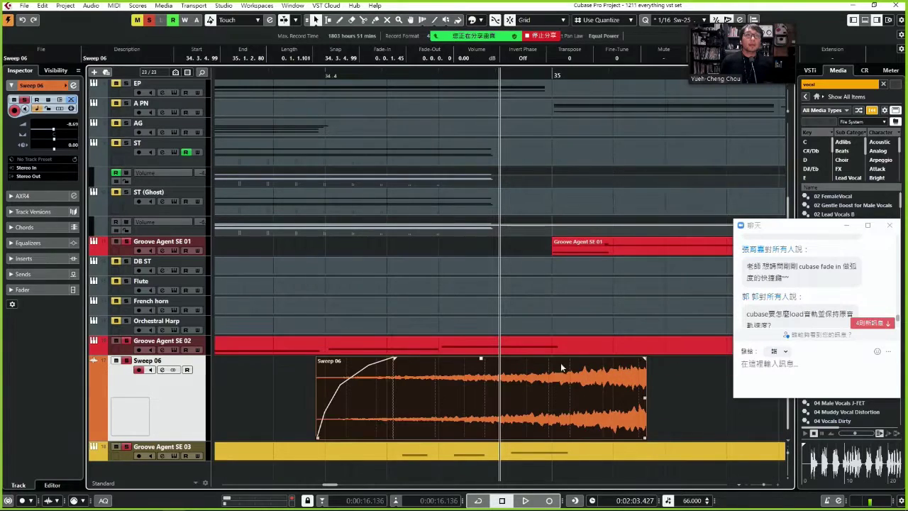
pyautogui.moveTo(393, 358)
pyautogui.mouseDown()
pyautogui.moveTo(308, 361)
pyautogui.moveTo(401, 359)
pyautogui.mouseUp()
pyautogui.moveTo(643, 361); pyautogui.dragTo(608, 359)
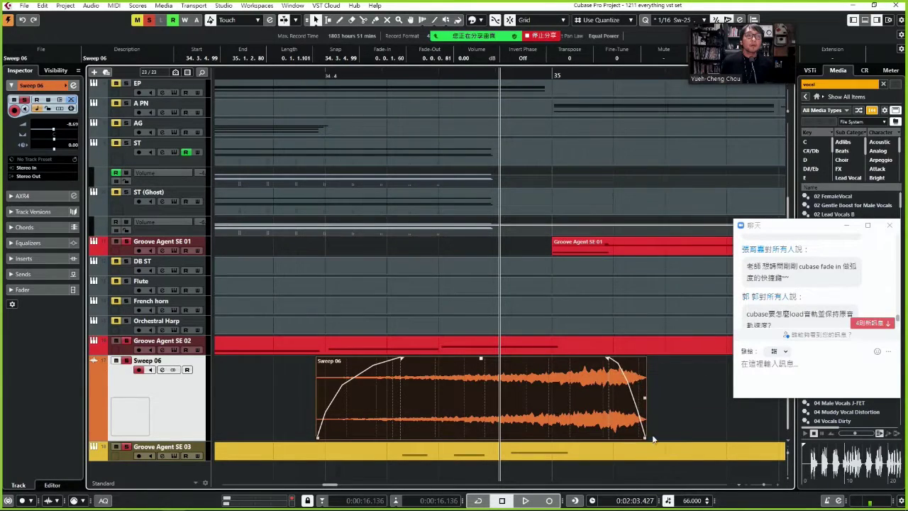
pyautogui.moveTo(646, 440); pyautogui.dragTo(610, 431)
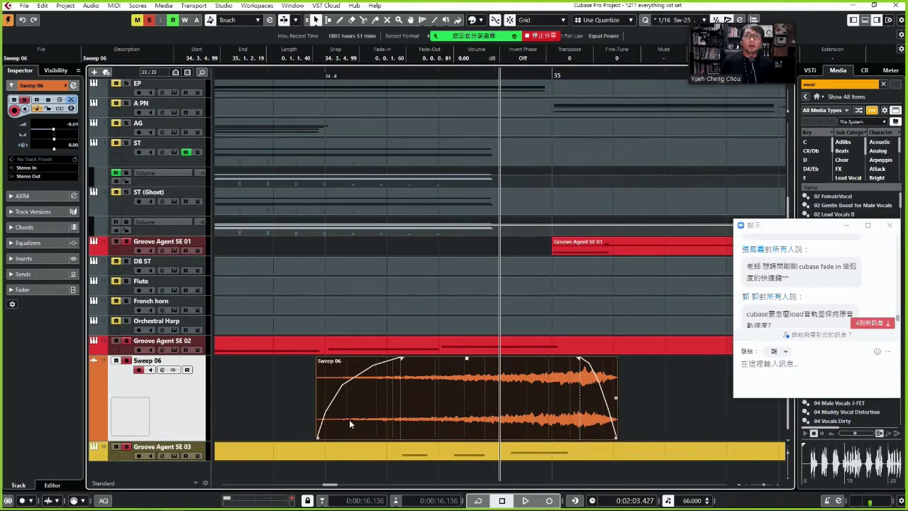
# Open the Sweep 06 audio event in the Sample Editor to answer the chat question about audio tempo
pyautogui.scroll(-1, 781, 305)
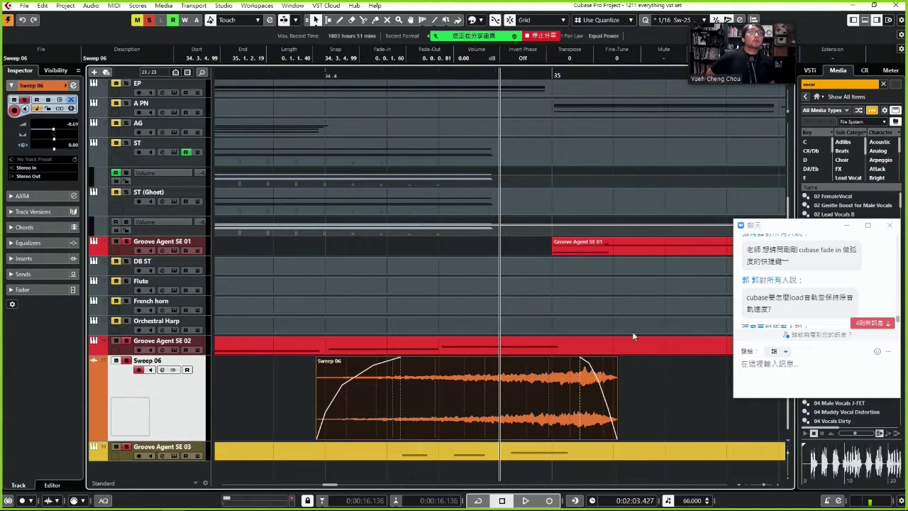
pyautogui.doubleClick(472, 397)
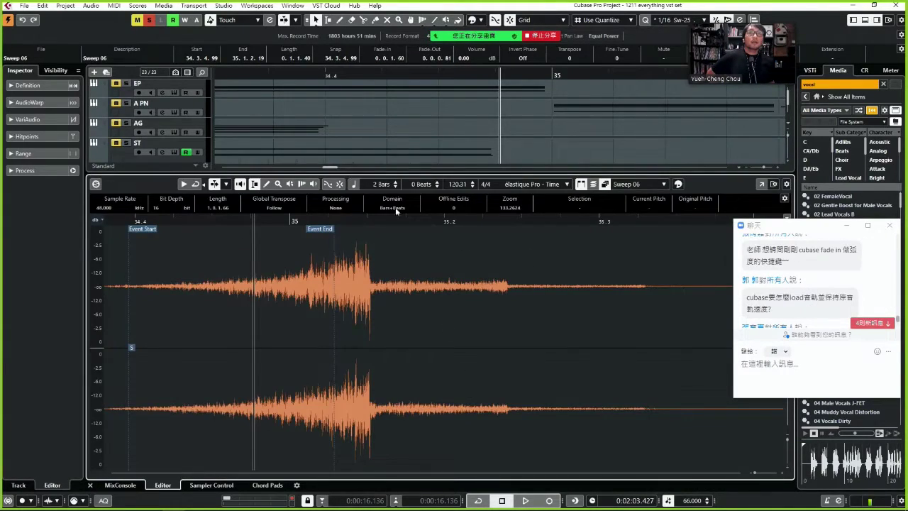
pyautogui.click(353, 185)
pyautogui.scroll(-5, 132, 152)
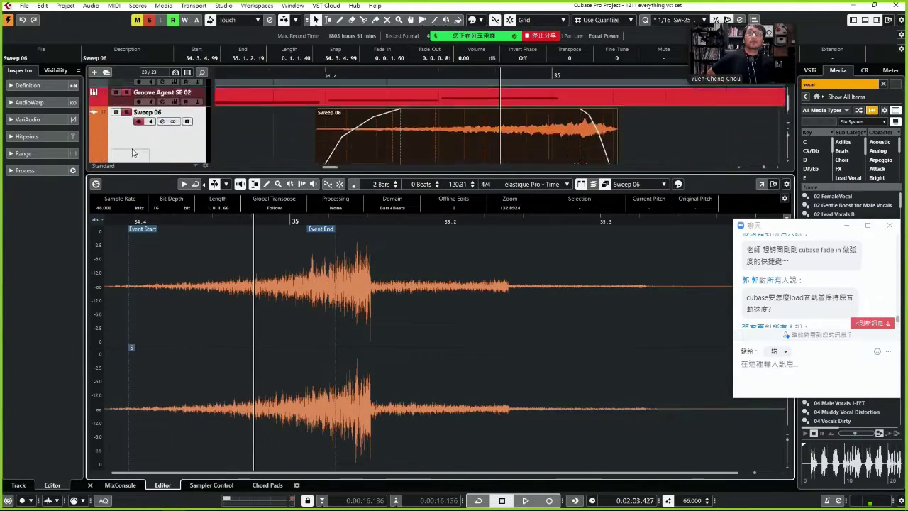
pyautogui.scroll(-4, 135, 146)
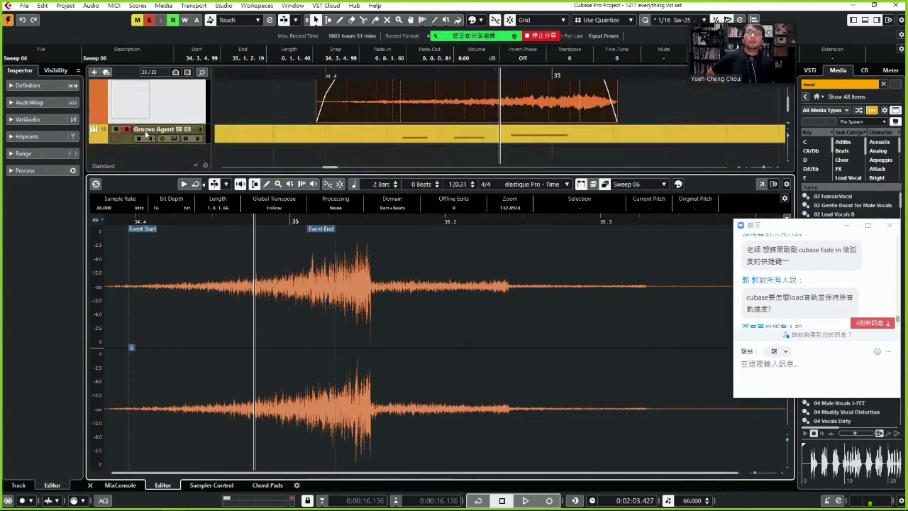
# Switch Musical Mode on for the Sweep 06 clip and turn it back off
pyautogui.click(354, 184)
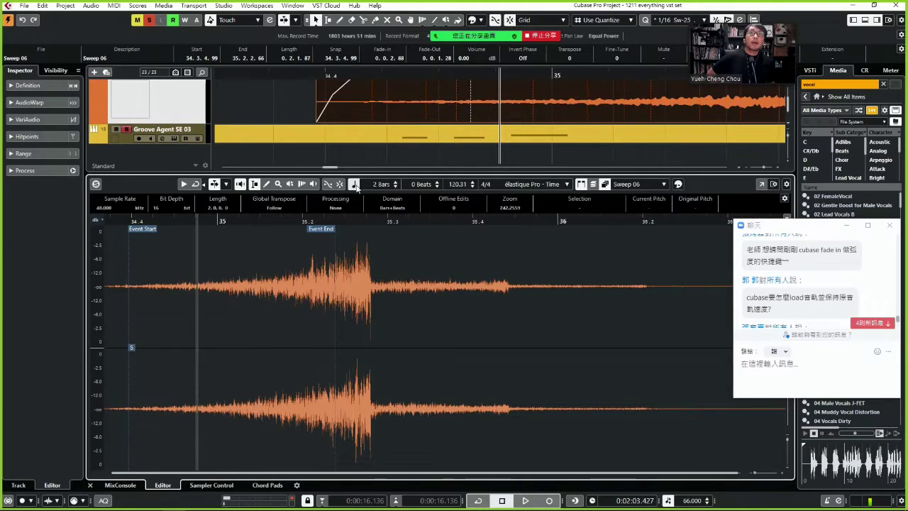
pyautogui.click(352, 186)
pyautogui.click(353, 186)
pyautogui.click(353, 186)
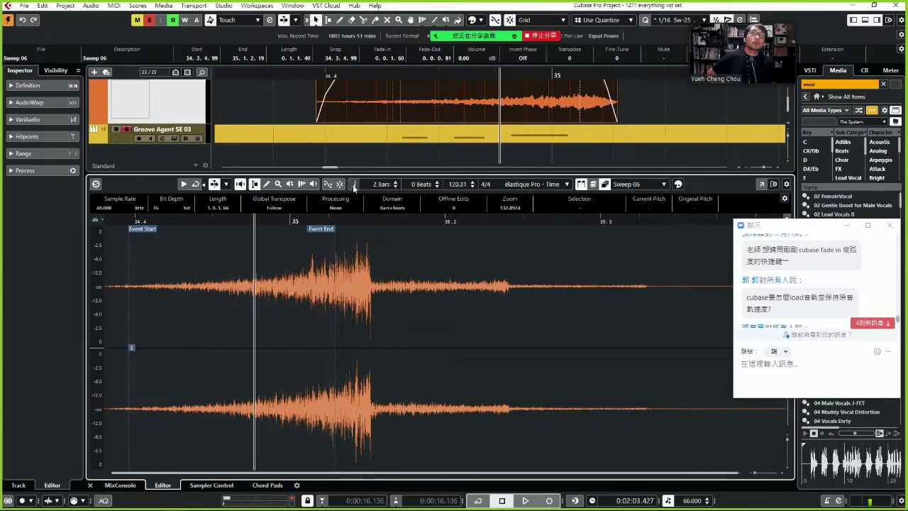
# Read the remaining chat questions and open the Groove Agent SE instrument of the Groove Agent SE 03 track
pyautogui.scroll(-2, 798, 301)
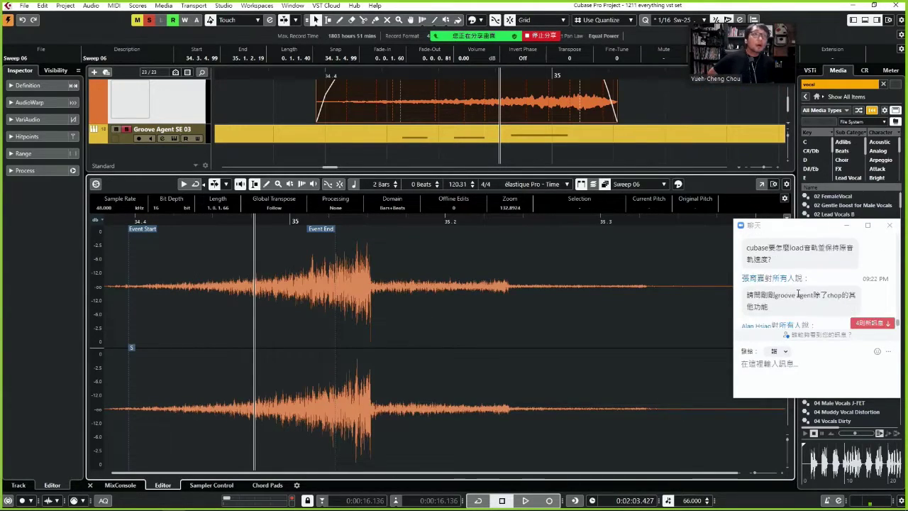
pyautogui.scroll(-2, 801, 300)
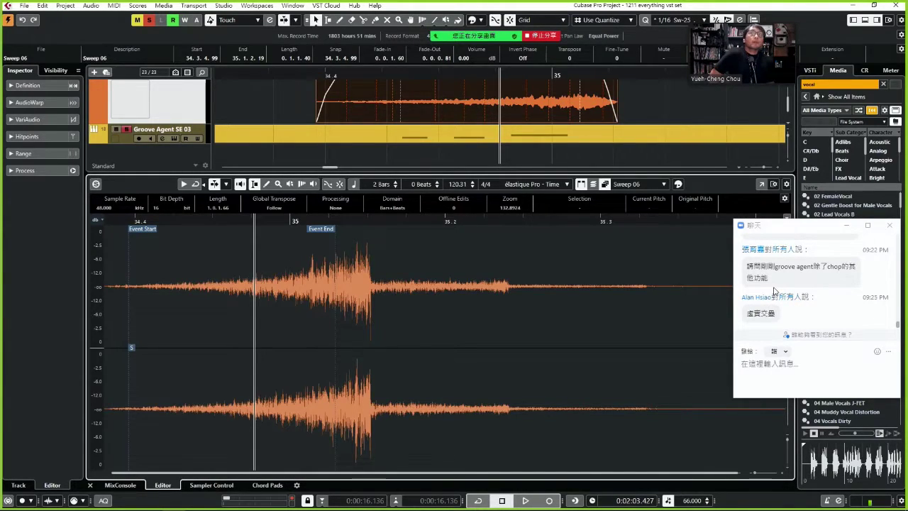
pyautogui.click(122, 136)
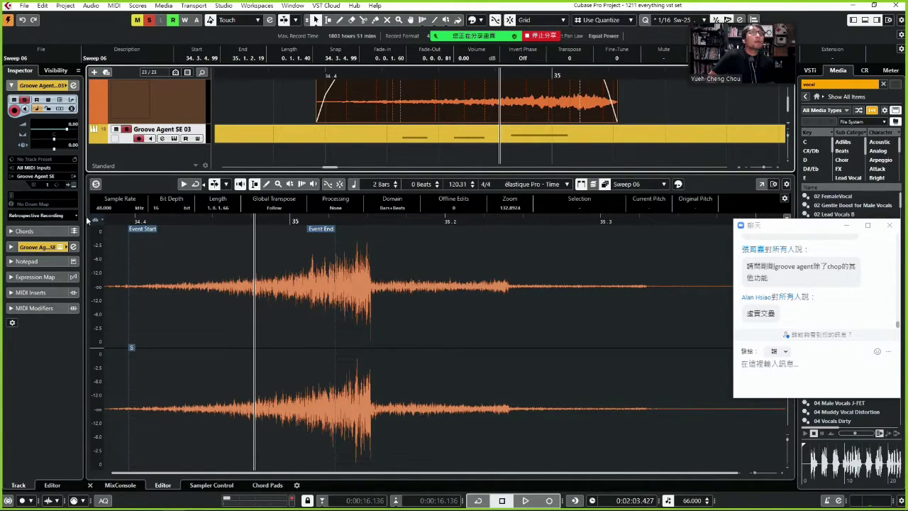
pyautogui.click(71, 183)
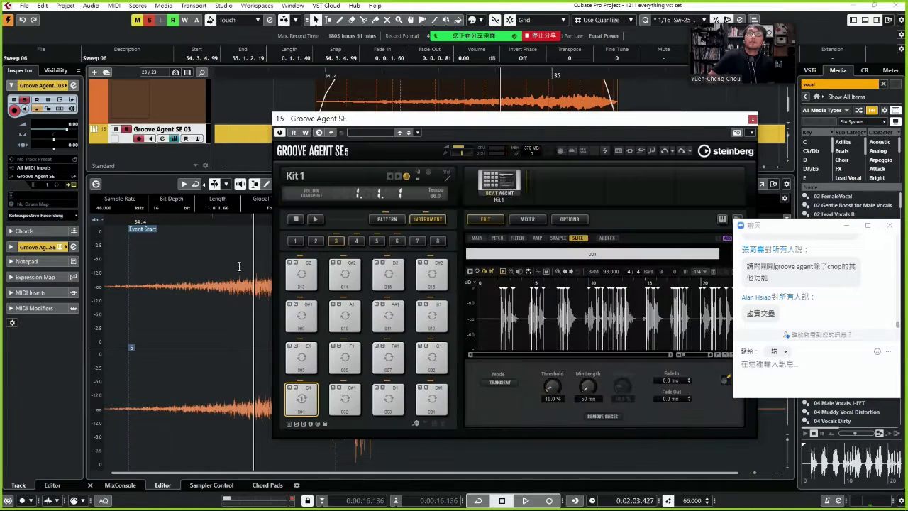
# Look through Groove Agent's pattern and mixer pages, and return to the instrument pads' slice settings
pyautogui.click(389, 219)
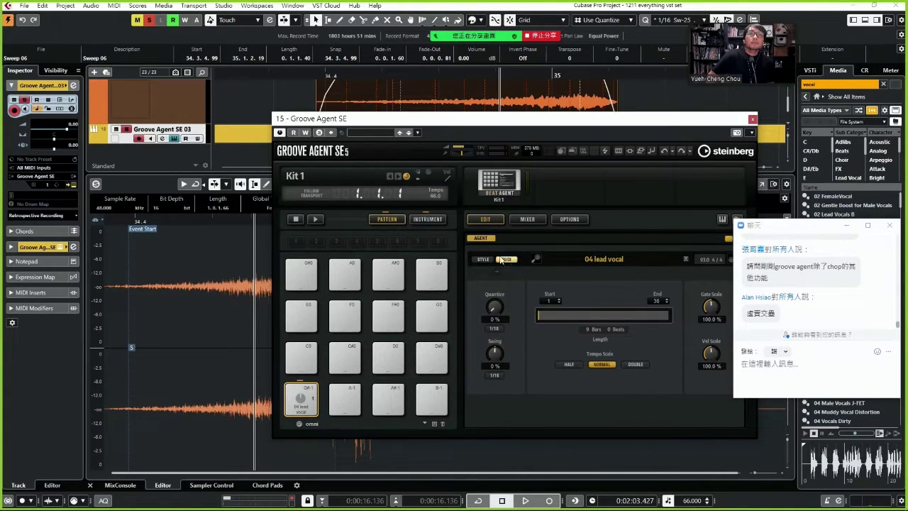
pyautogui.click(527, 219)
pyautogui.click(485, 219)
pyautogui.click(426, 219)
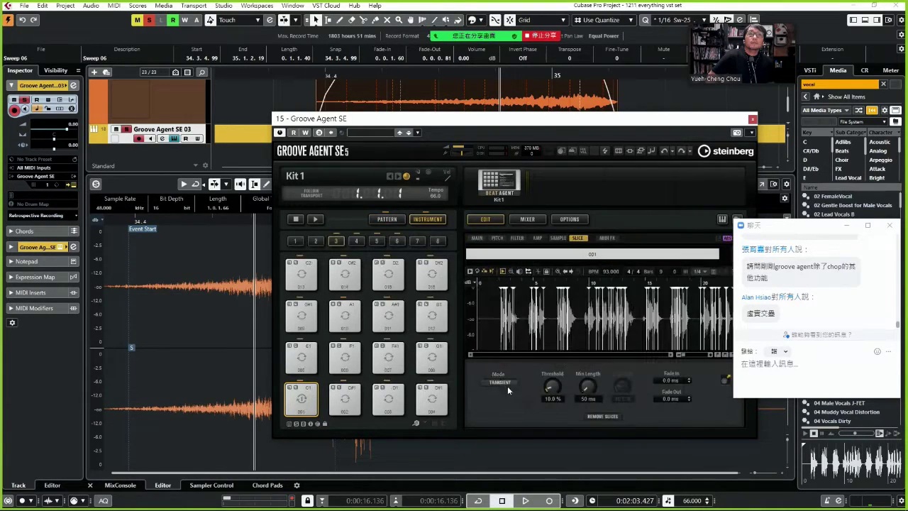
# Remove the slices of the 04 lead vocal sample in Groove Agent and reset the C1 pad
pyautogui.click(603, 417)
pyautogui.moveTo(580, 119); pyautogui.dragTo(353, 67)
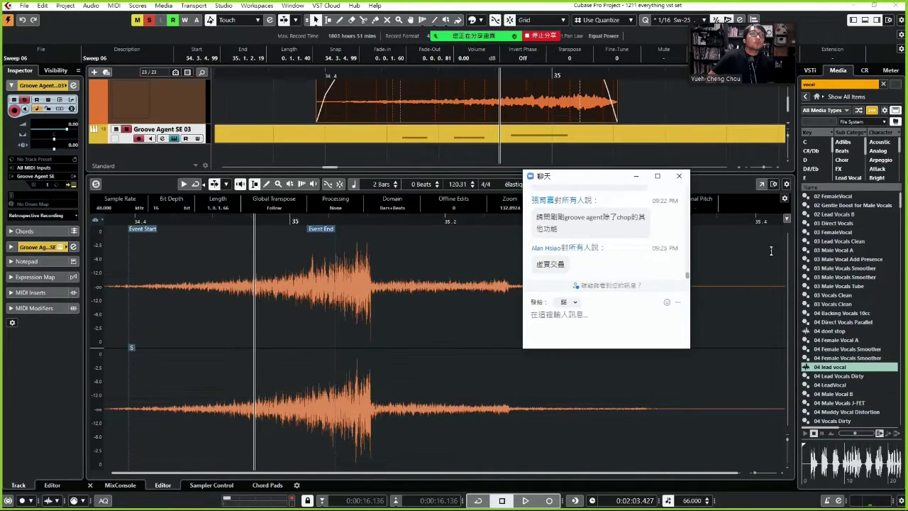
pyautogui.scroll(3, 855, 367)
pyautogui.click(73, 196)
pyautogui.click(71, 185)
pyautogui.click(79, 351)
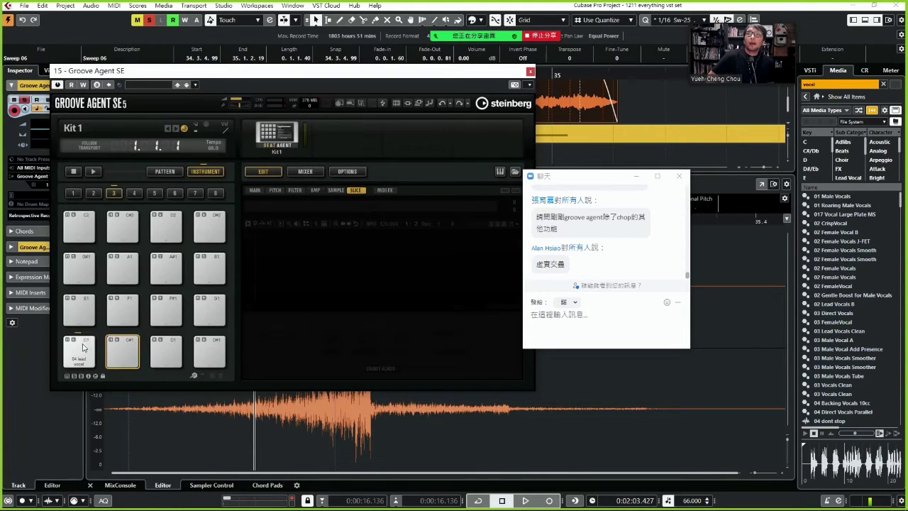
pyautogui.rightClick(81, 347)
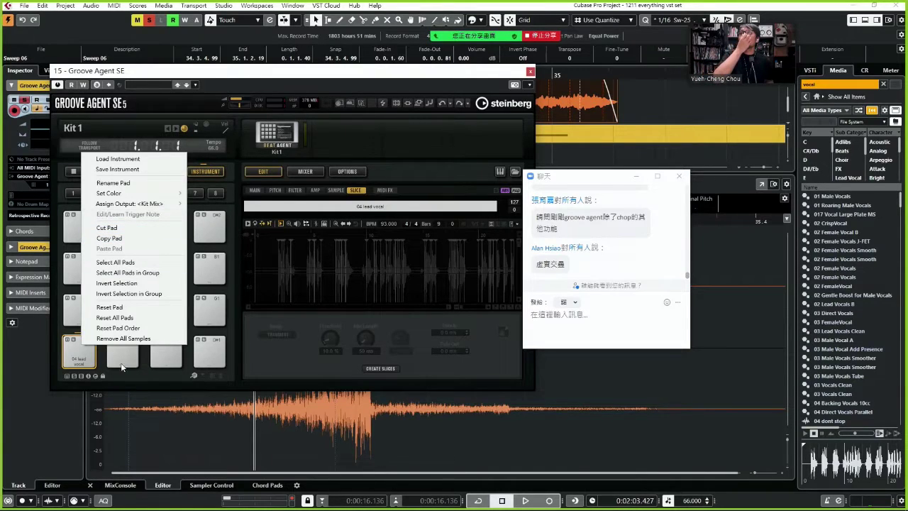
pyautogui.click(110, 307)
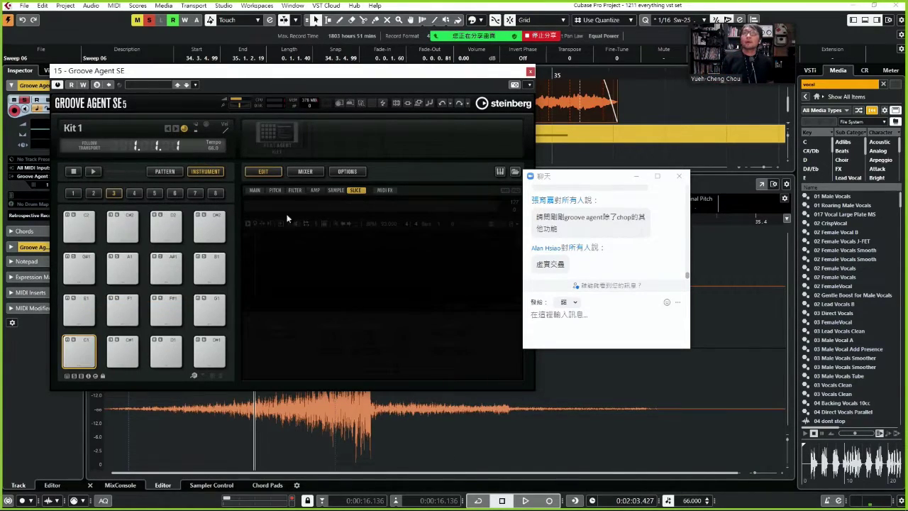
# Show Groove Agent's sound library and move the meeting chat window clear of it
pyautogui.click(516, 171)
pyautogui.moveTo(578, 177); pyautogui.dragTo(670, 161)
pyautogui.click(64, 375)
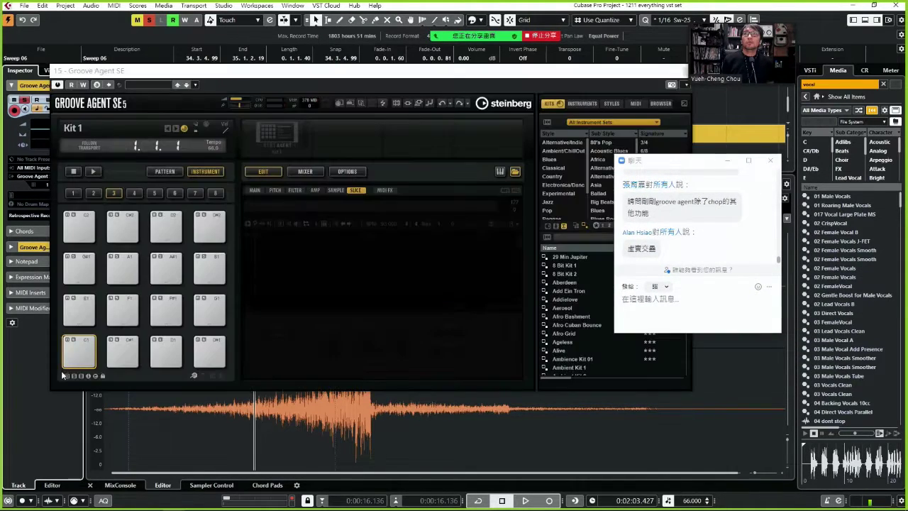
pyautogui.moveTo(676, 164); pyautogui.dragTo(829, 156)
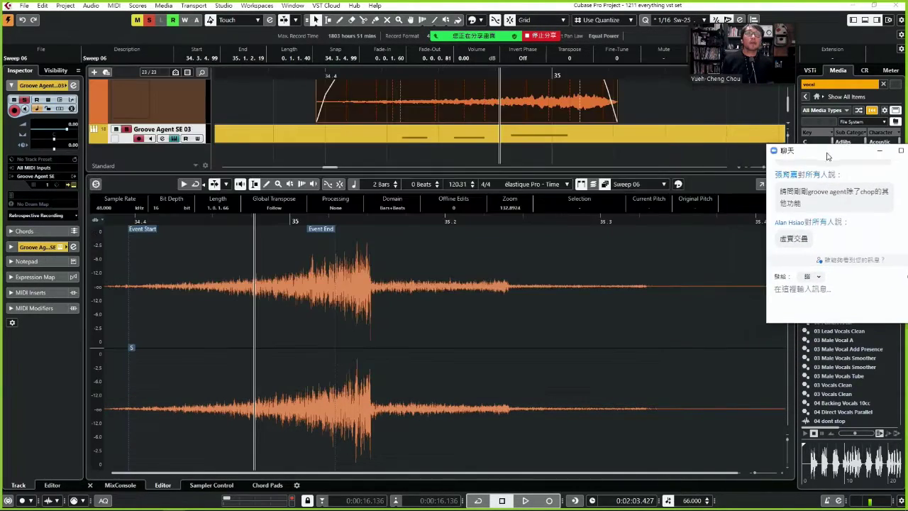
pyautogui.click(112, 377)
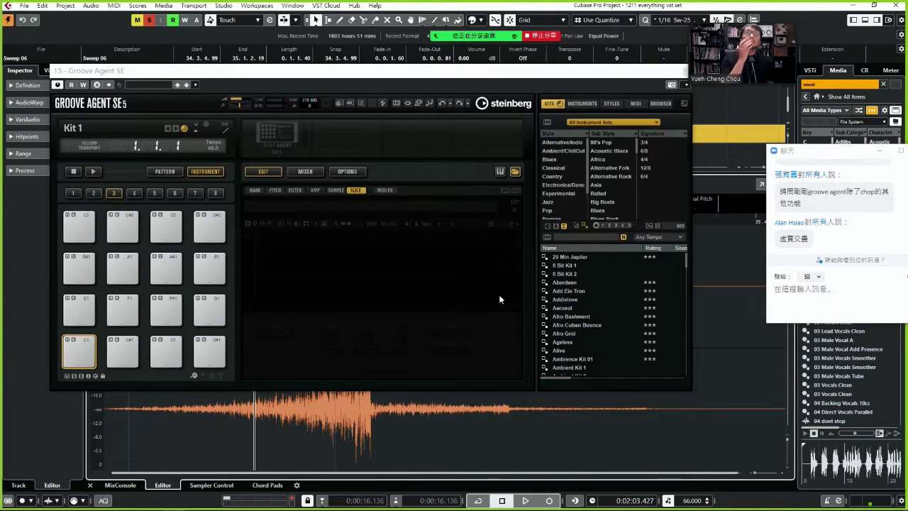
# Filter the library's instruments to Kick Drum and load 4am - Kick 2 onto the C1 pad
pyautogui.click(582, 103)
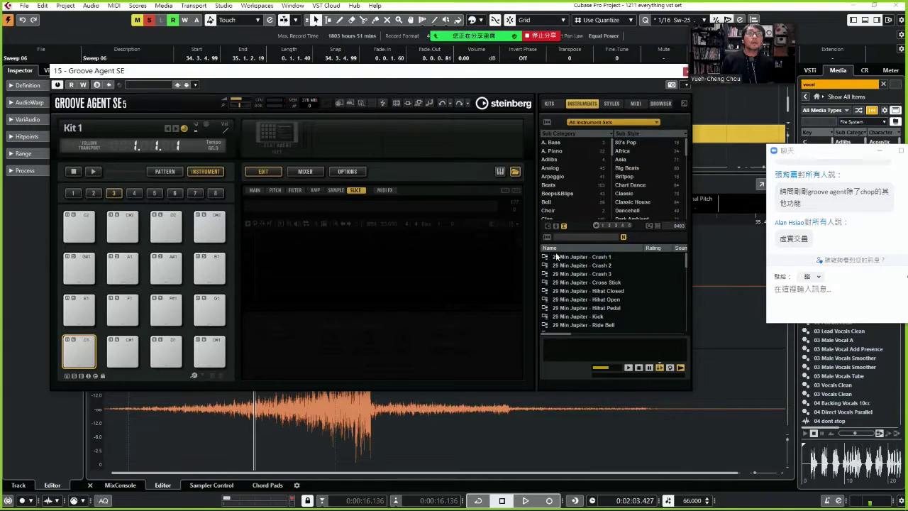
pyautogui.scroll(-3, 565, 197)
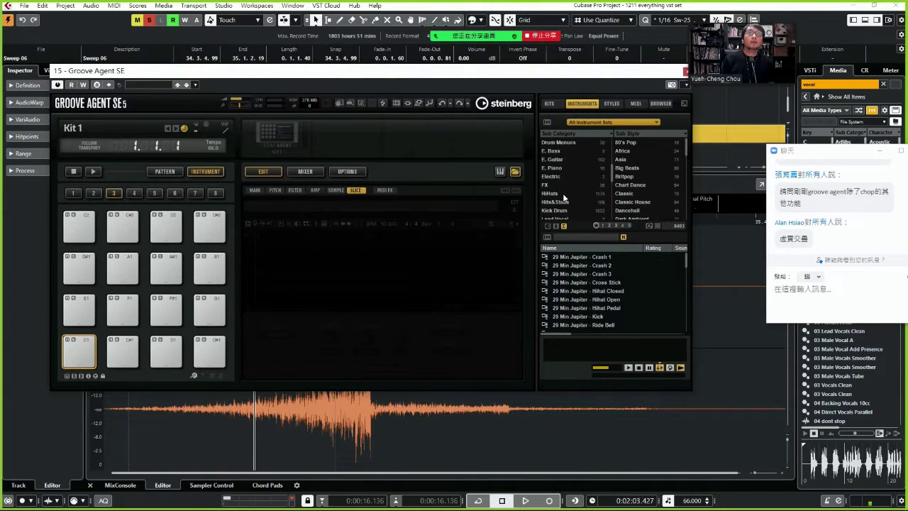
pyautogui.click(562, 211)
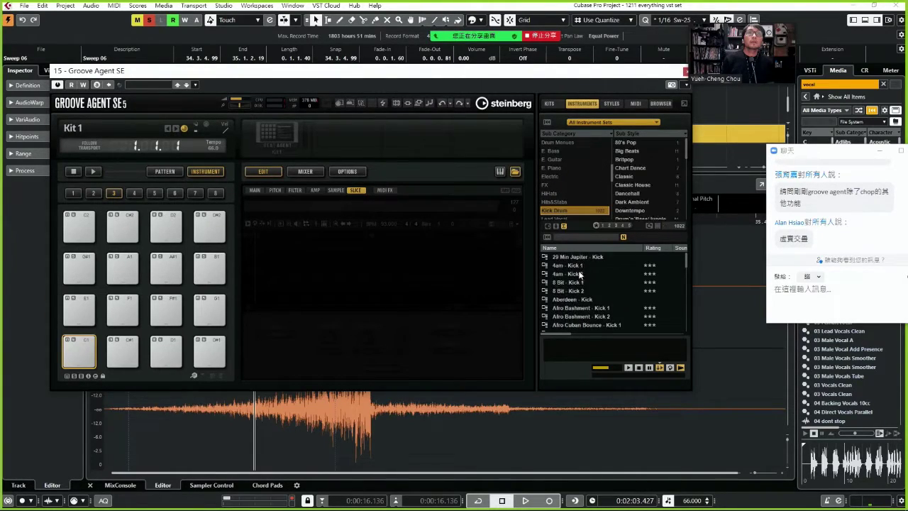
pyautogui.click(576, 274)
pyautogui.moveTo(566, 278); pyautogui.dragTo(81, 352)
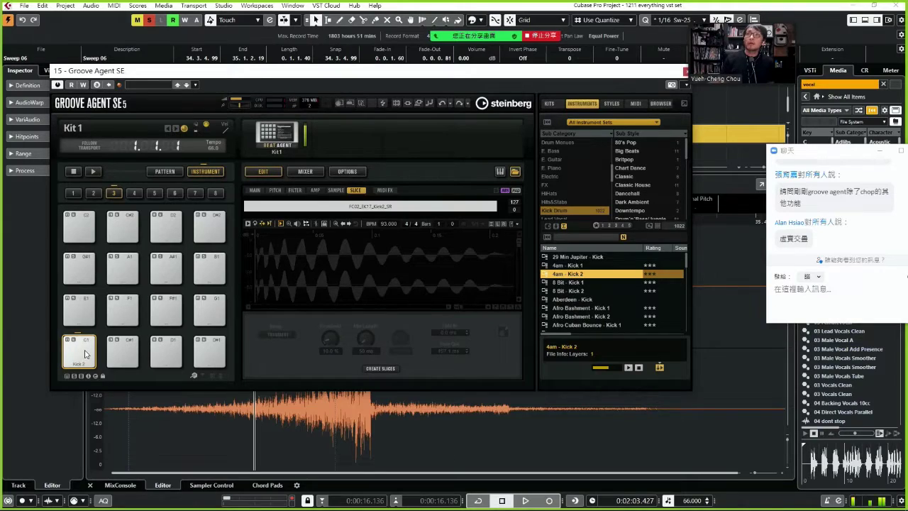
# Try Alien Alias - Kick and Alive - Kick on the C1 pad, keep Alive - Kick, and browse further kick presets
pyautogui.scroll(-3, 584, 314)
pyautogui.click(588, 292)
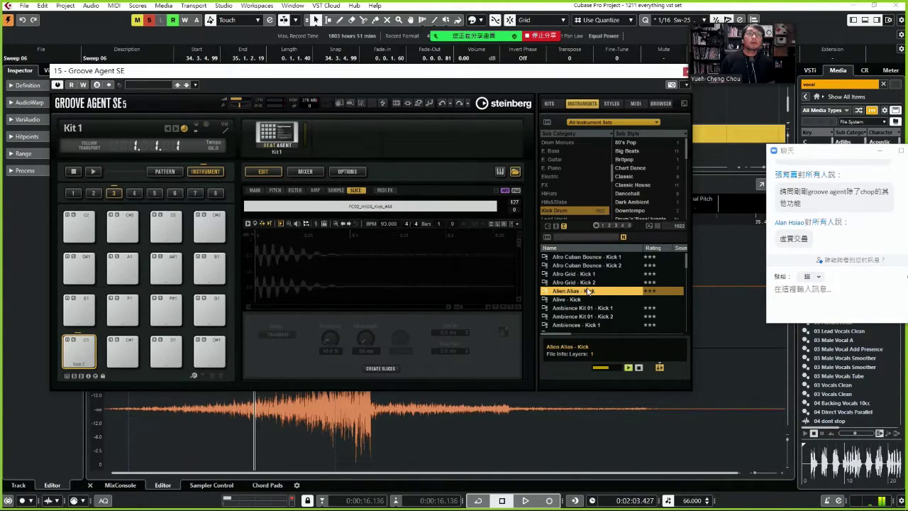
pyautogui.press('Down')
pyautogui.press('Down')
pyautogui.press('Up')
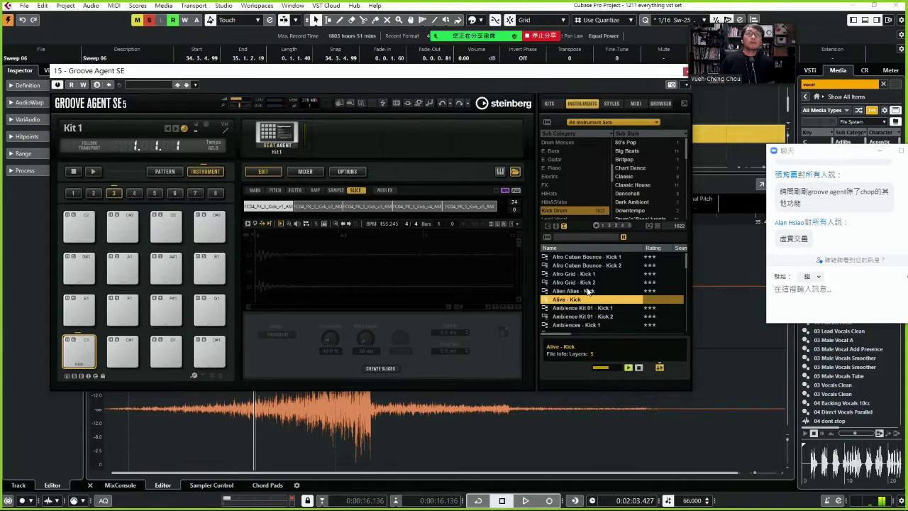
pyautogui.moveTo(587, 304)
pyautogui.mouseDown()
pyautogui.moveTo(82, 344)
pyautogui.moveTo(80, 366)
pyautogui.moveTo(90, 348)
pyautogui.moveTo(126, 360)
pyautogui.moveTo(128, 342)
pyautogui.moveTo(124, 356)
pyautogui.moveTo(79, 349)
pyautogui.moveTo(583, 294)
pyautogui.mouseUp()
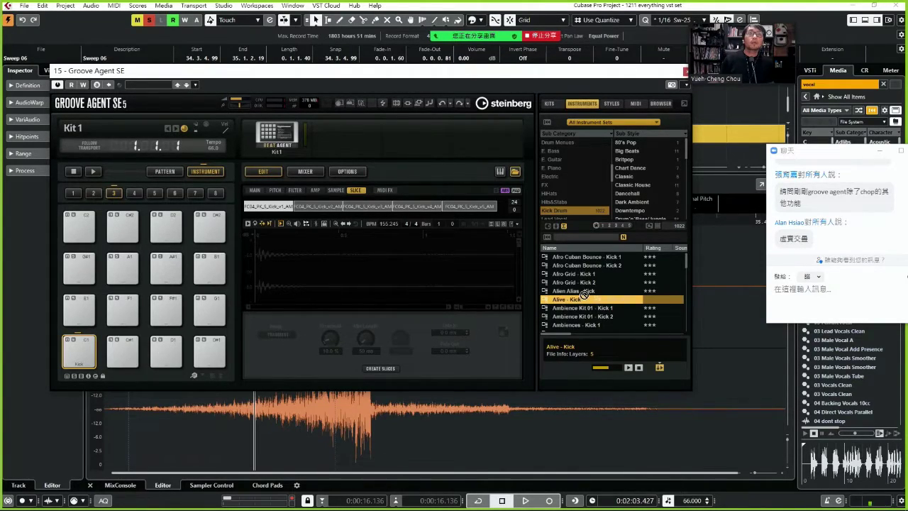
pyautogui.scroll(-15, 586, 296)
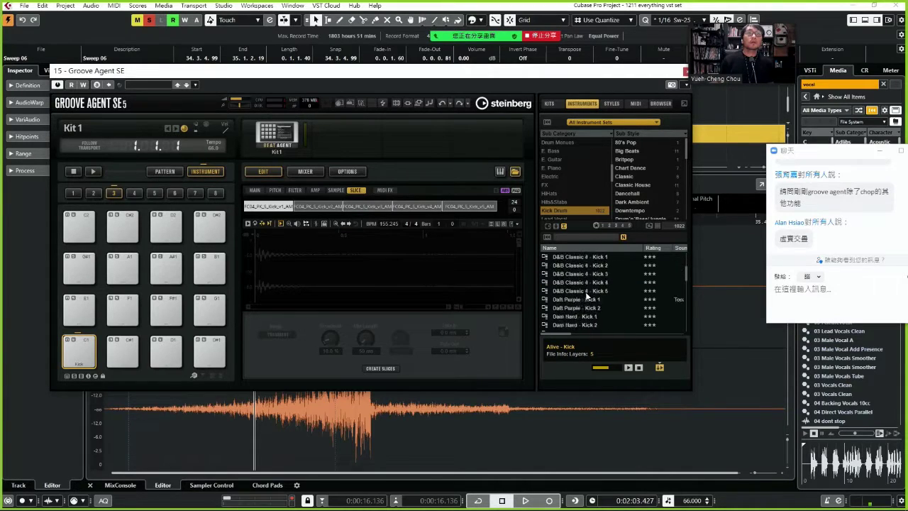
pyautogui.scroll(-20, 586, 296)
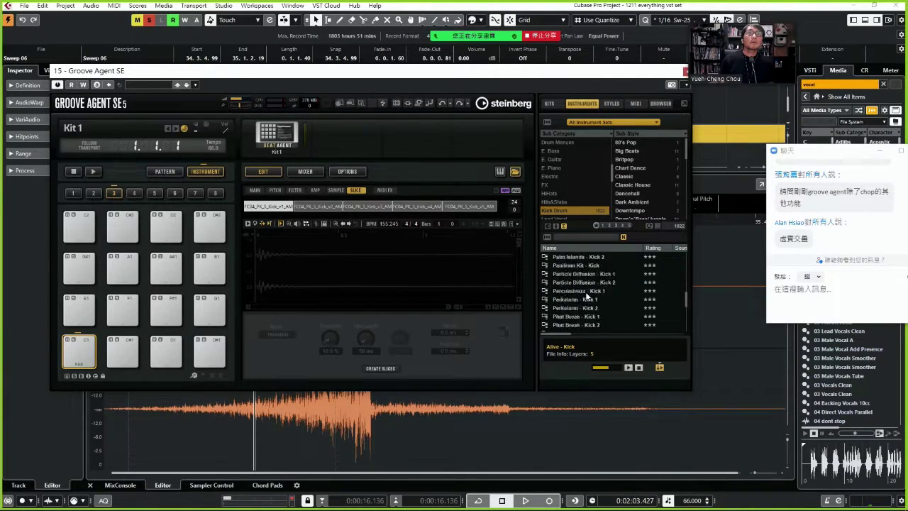
pyautogui.scroll(-5, 586, 296)
pyautogui.click(835, 395)
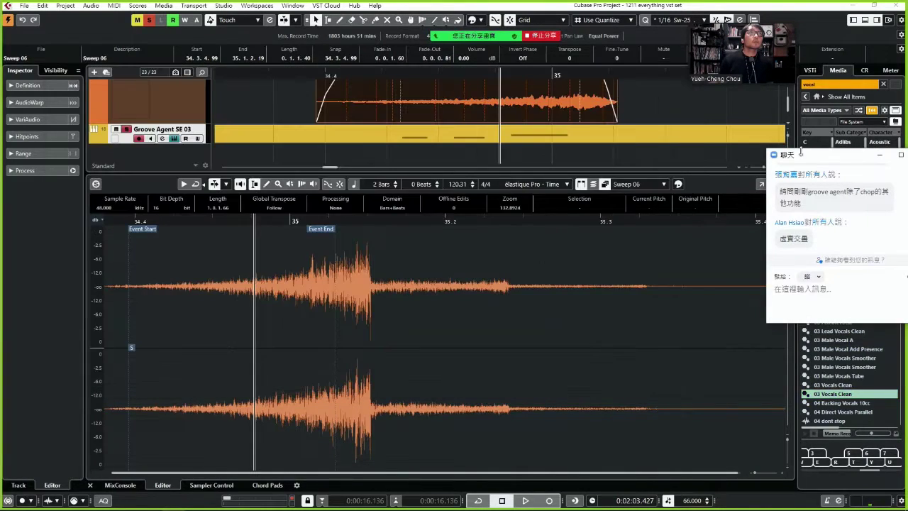
# Move the meeting chat window clear of the media browser and search the media for "kick"
pyautogui.moveTo(839, 145); pyautogui.dragTo(600, 110)
pyautogui.click(825, 84)
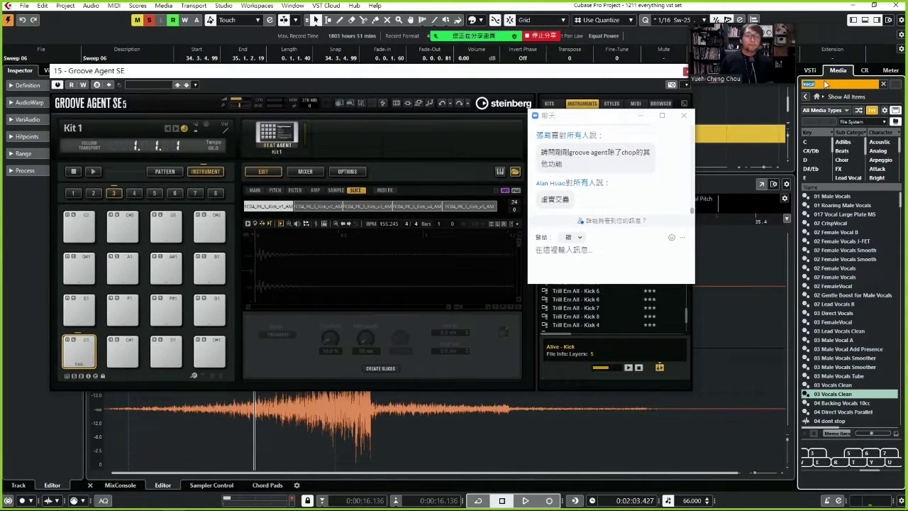
pyautogui.write('kick')
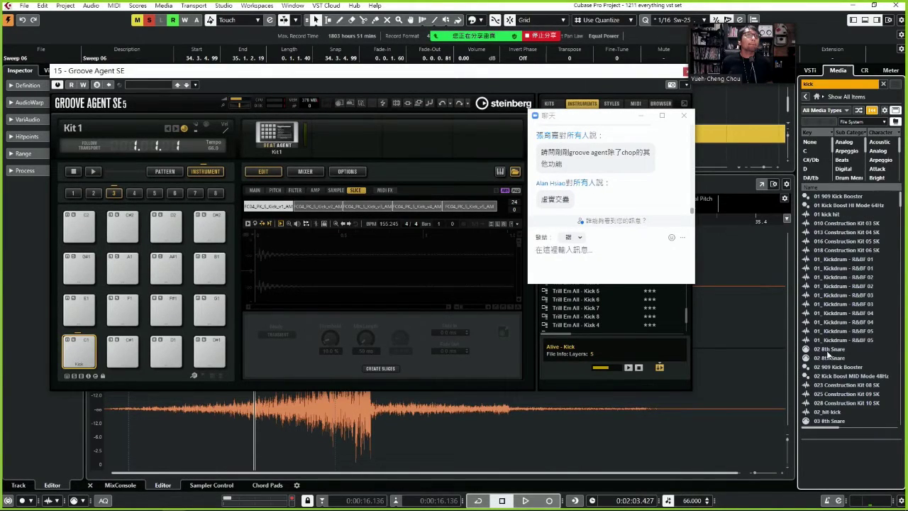
# Add the 01_ Kickdrum - R&BF 04 sample to the C1 pad and select the pad's first sample
pyautogui.click(846, 315)
pyautogui.moveTo(847, 321); pyautogui.dragTo(80, 353)
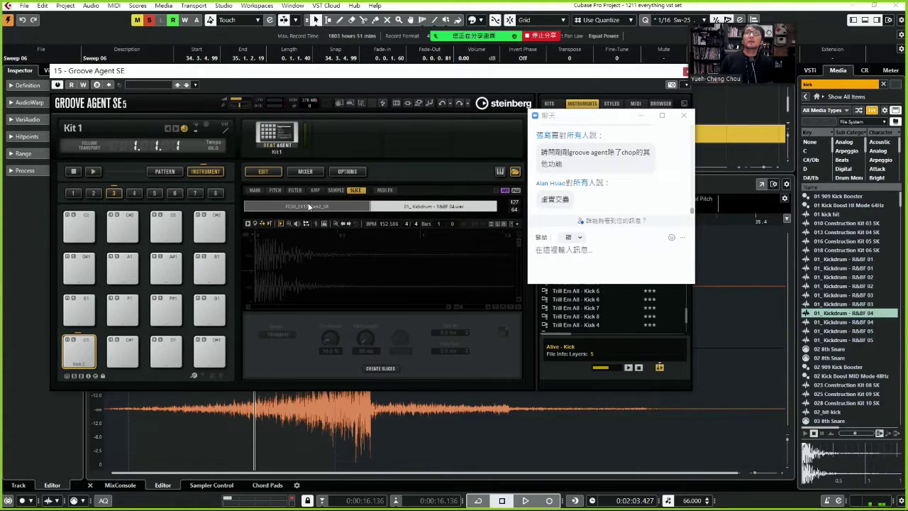
pyautogui.click(309, 205)
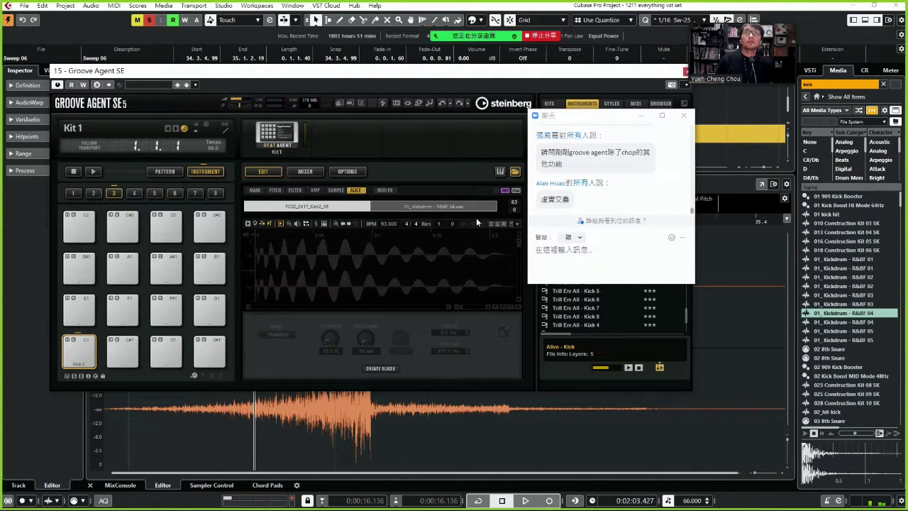
# Review the C1 pad's main, pitch, amp, sample and slice settings, ending on the main settings
pyautogui.click(255, 190)
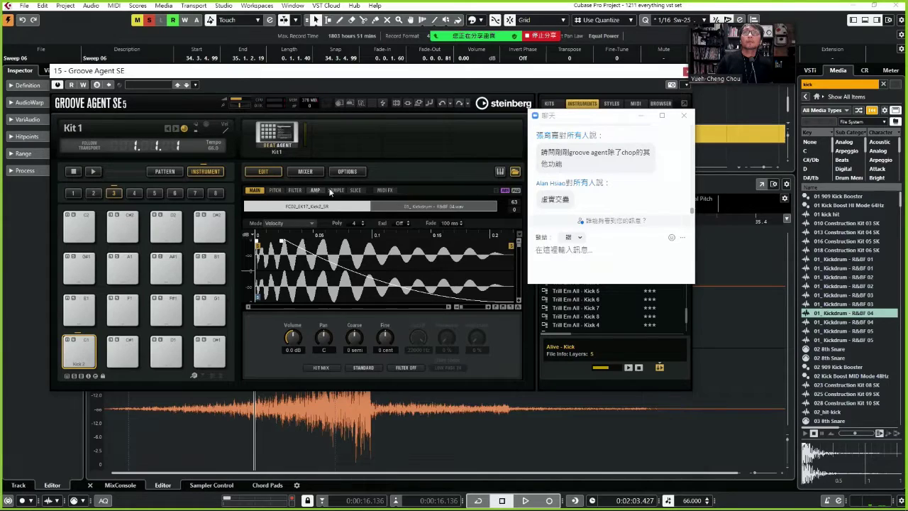
pyautogui.click(317, 190)
pyautogui.click(253, 191)
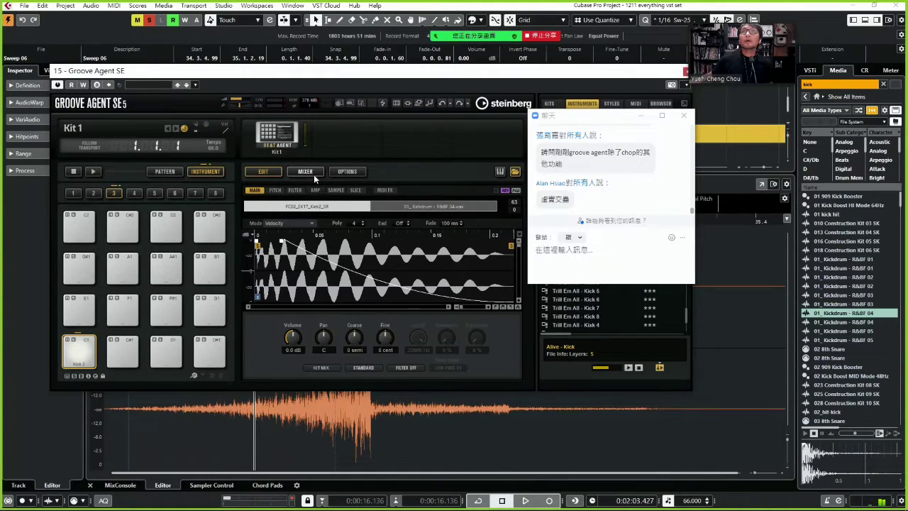
pyautogui.click(354, 190)
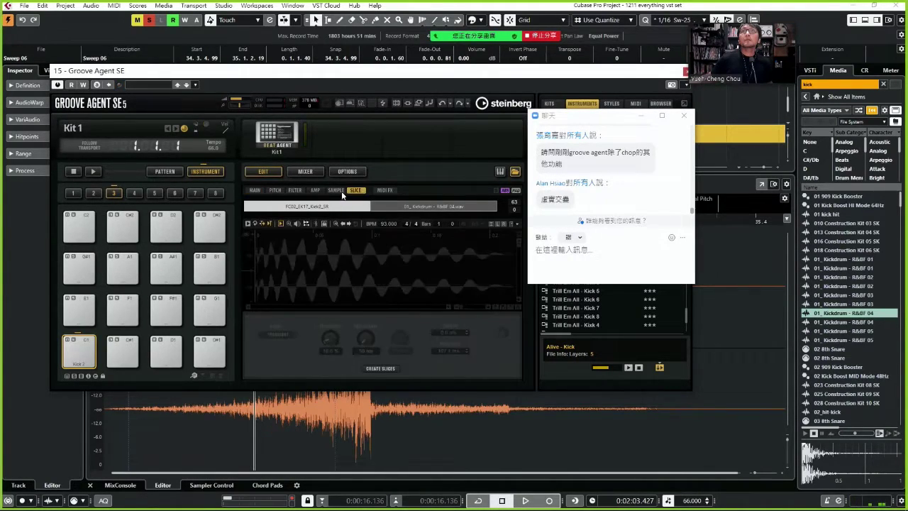
pyautogui.click(336, 190)
pyautogui.click(315, 190)
pyautogui.click(274, 190)
pyautogui.click(254, 190)
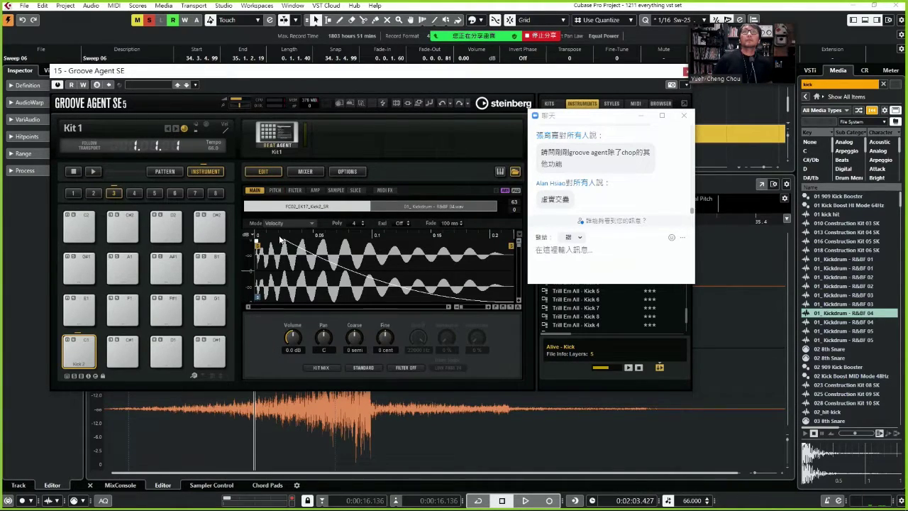
# Set the C1 pad's mode to Layer, audition kick samples and add 025 Construction Kit 09 SK to the pad
pyautogui.click(287, 223)
pyautogui.click(305, 245)
pyautogui.click(847, 332)
pyautogui.click(850, 385)
pyautogui.click(855, 394)
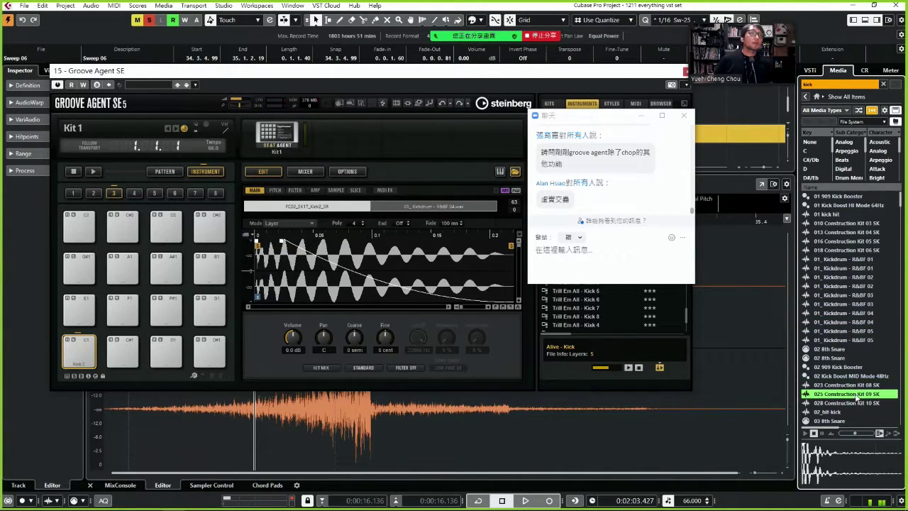
pyautogui.moveTo(856, 399); pyautogui.dragTo(78, 351)
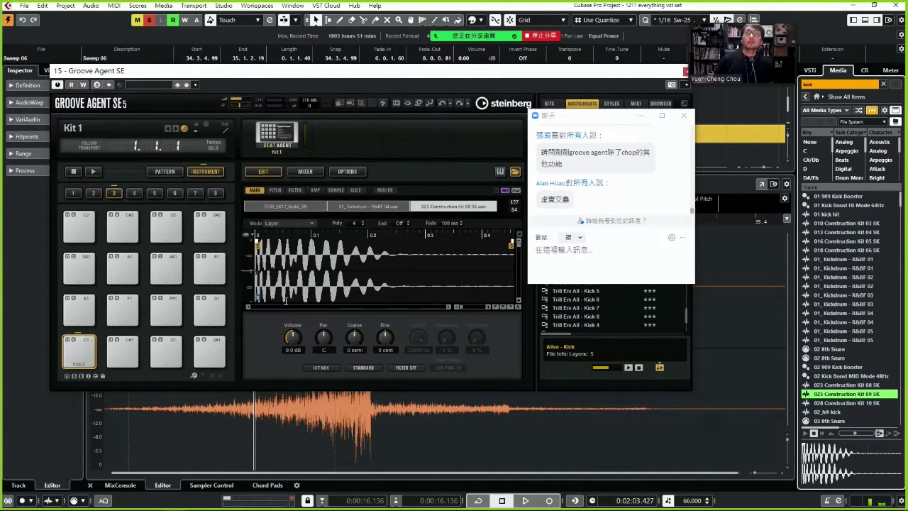